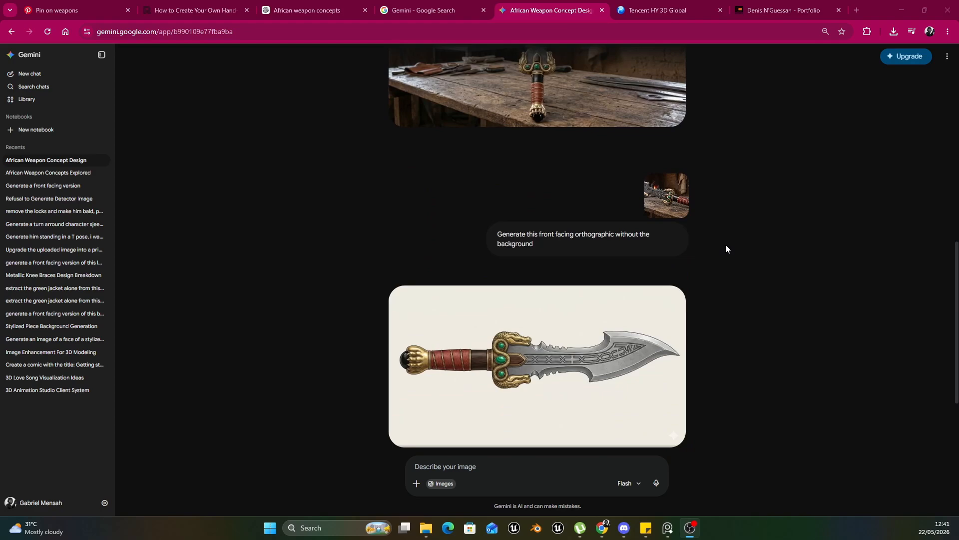
- Download the full-size image of the front-facing orthographic dagger without background from the chat
scroll(685, 297, "up", 5)
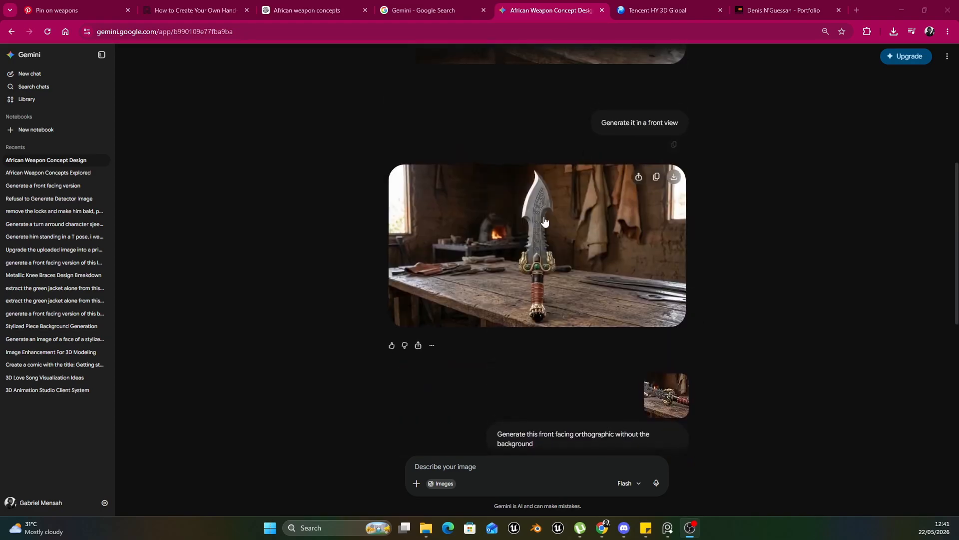
scroll(604, 339, "down", 7)
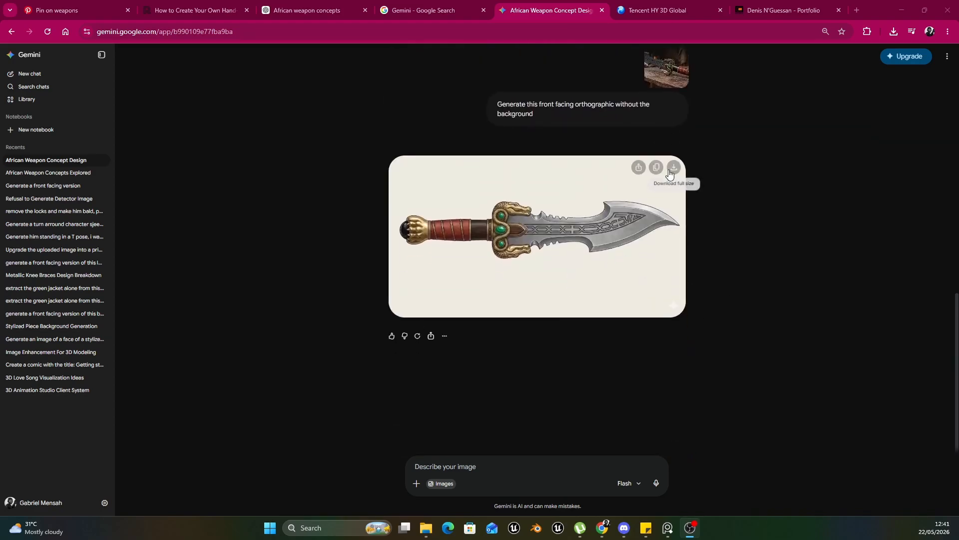
left_click(673, 169)
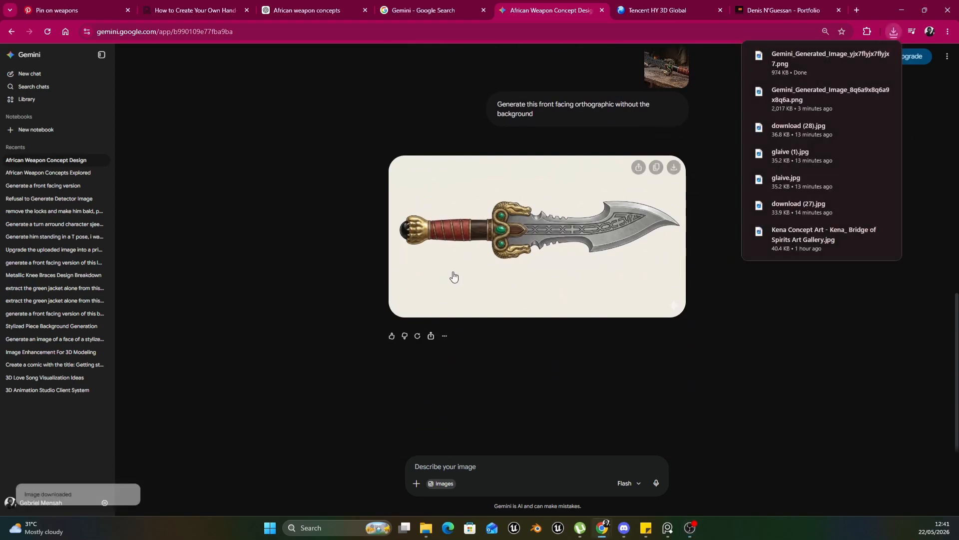
- Search the web for "tencent hunyuan" and open 3D Studio on the Tencent HY 3D Global site
left_click(667, 9)
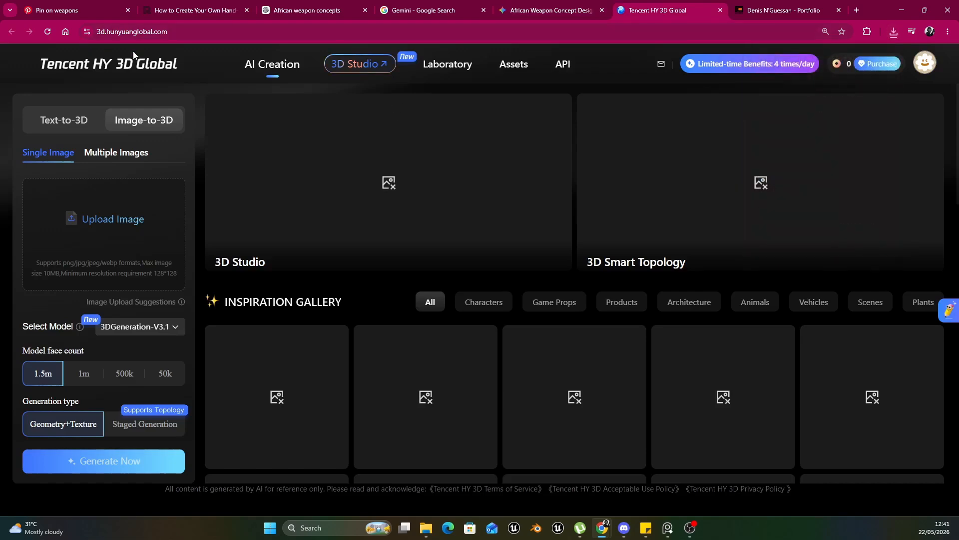
left_click(405, 6)
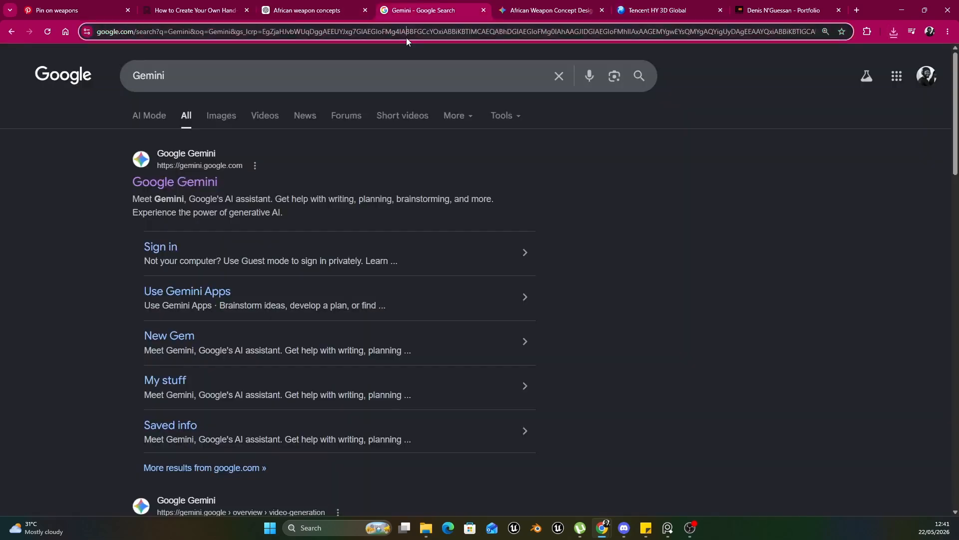
left_click(407, 37)
type("tencent")
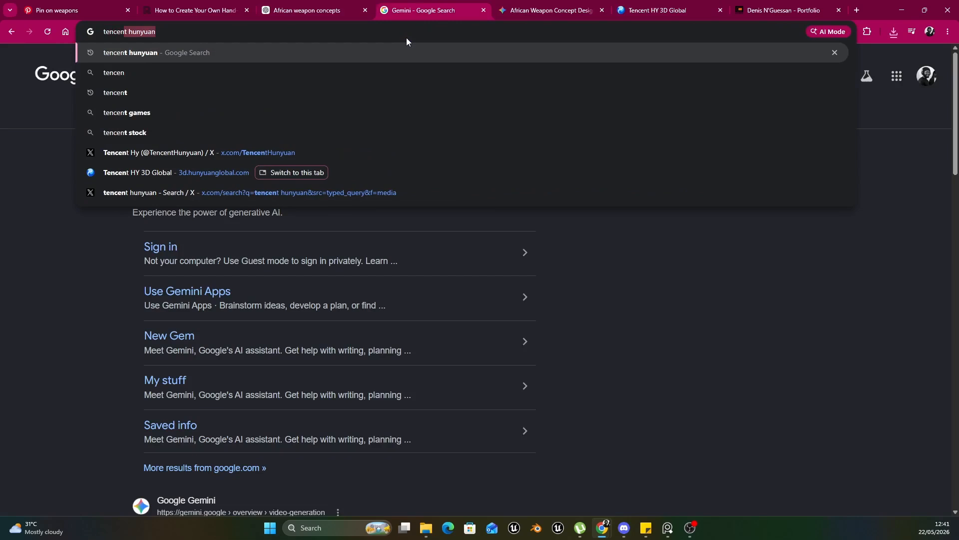
type("h")
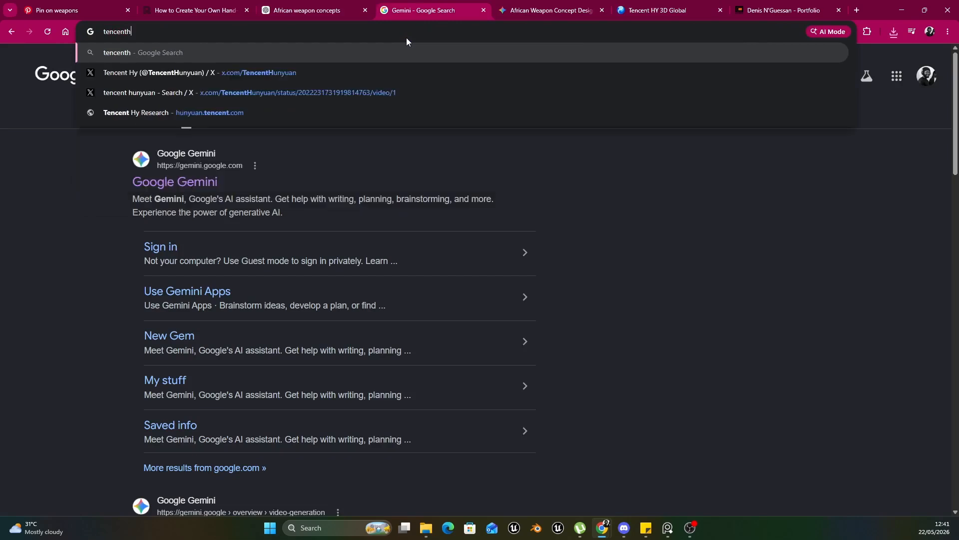
key("BackSpace")
type("h")
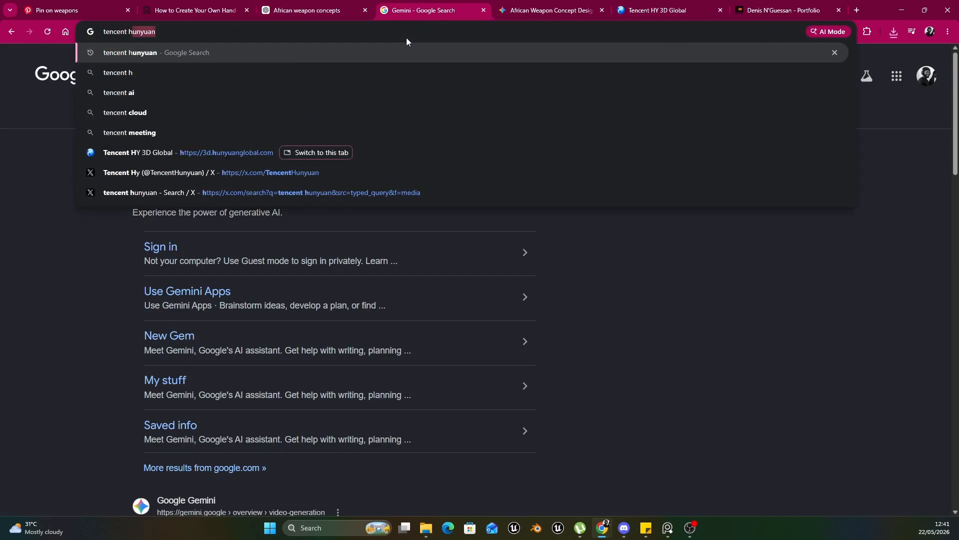
key("Return")
scroll(193, 201, "down", 5)
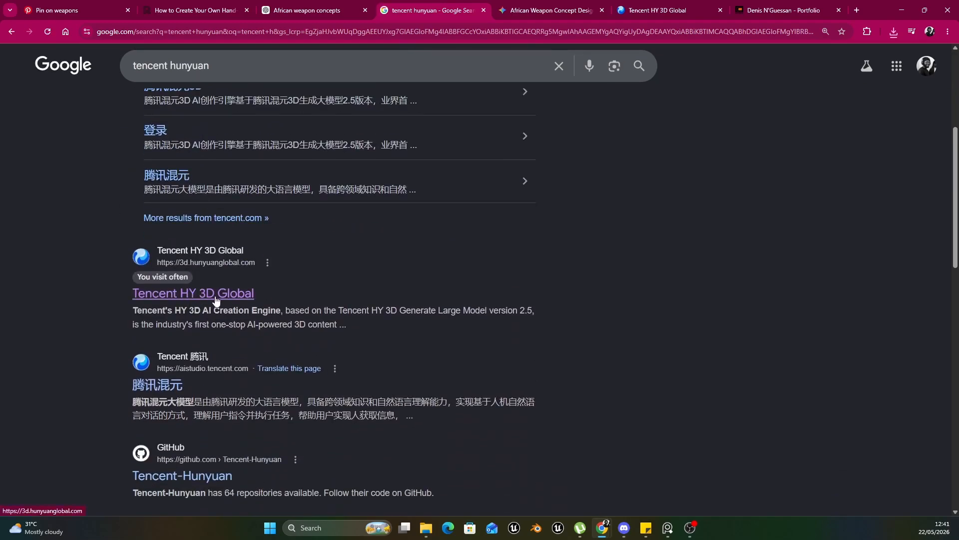
left_click(629, 6)
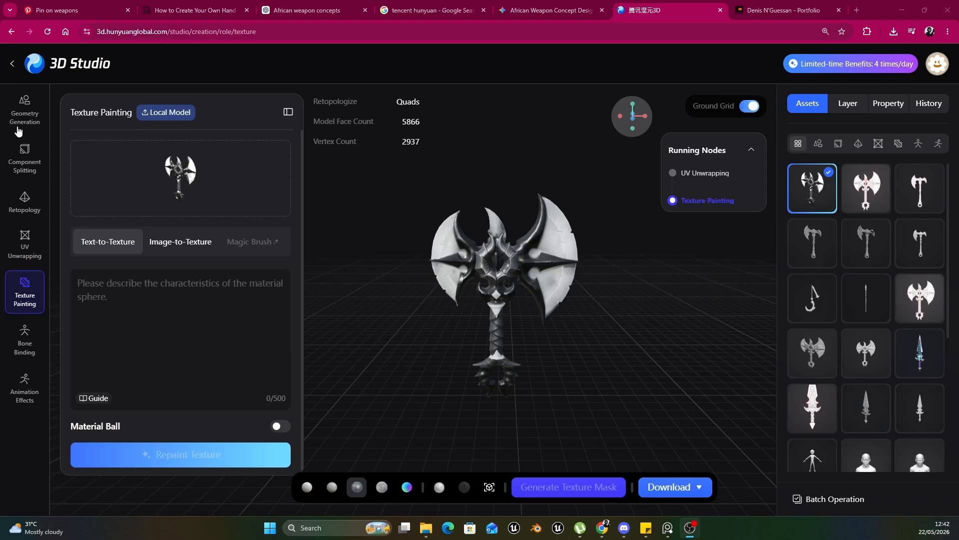
- Generate 3D geometry from the downloaded dagger picture as a single image, using 3D Generation - V3.1 and a 500k face count
mouse_move(532, 297)
left_mouse_down()
mouse_move(436, 313)
mouse_move(335, 301)
mouse_move(490, 319)
mouse_move(390, 317)
mouse_move(520, 302)
mouse_move(451, 300)
mouse_move(538, 299)
left_mouse_up()
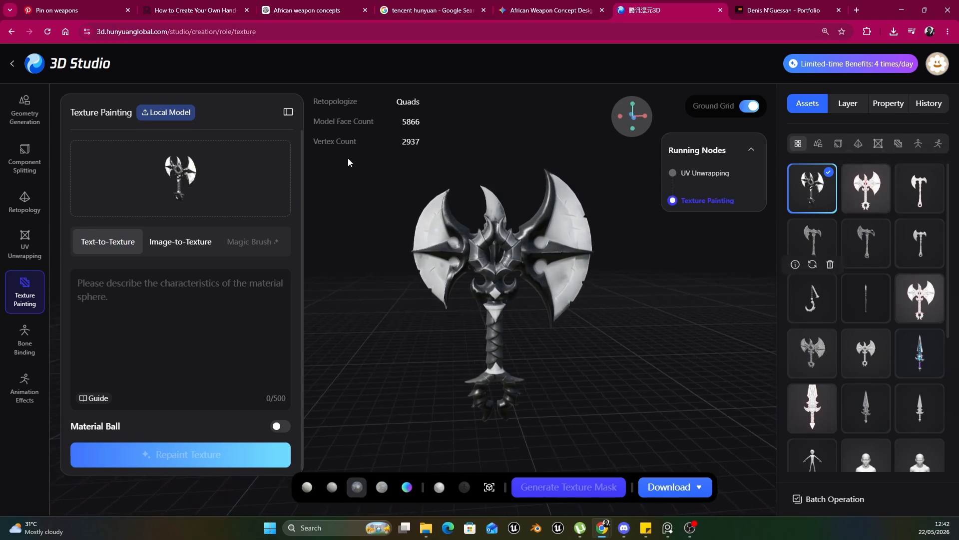
left_click(36, 119)
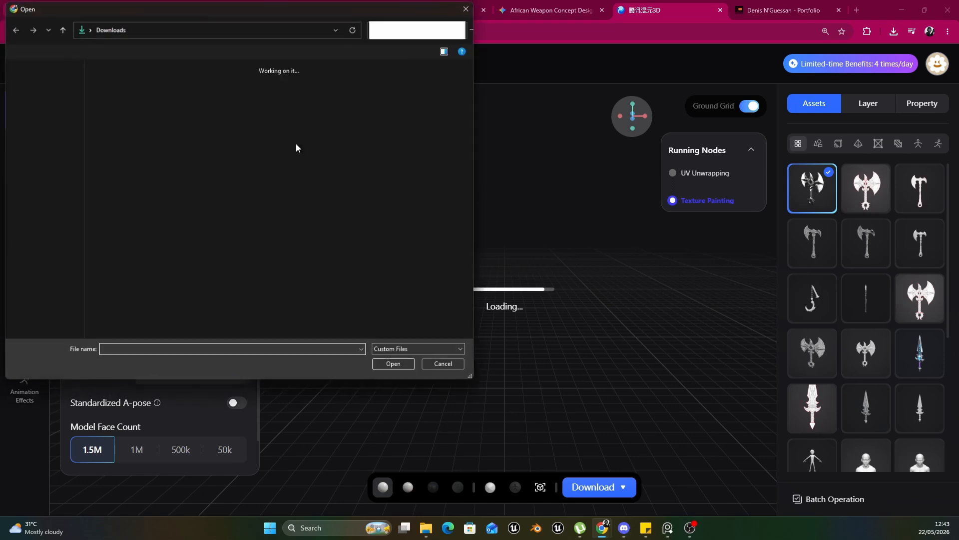
double_click(107, 109)
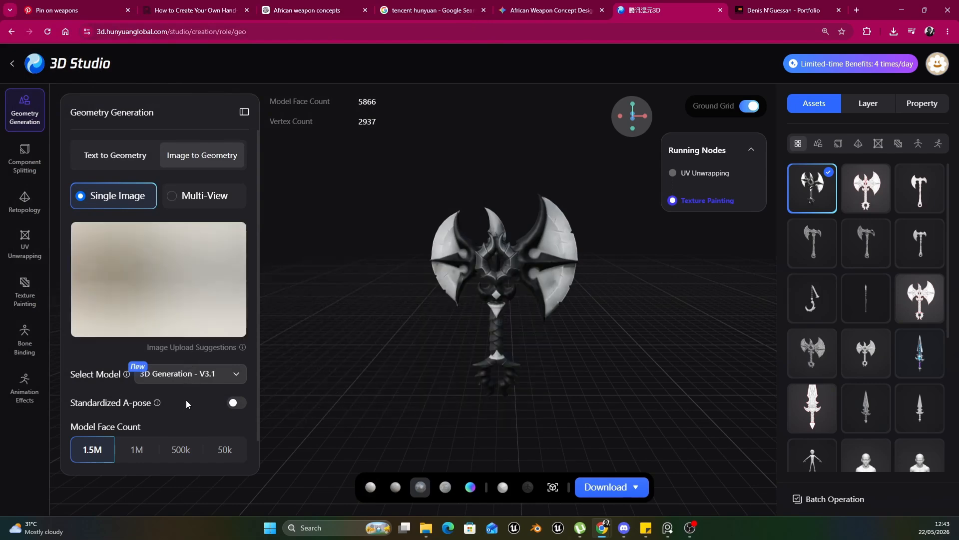
scroll(166, 406, "down", 1)
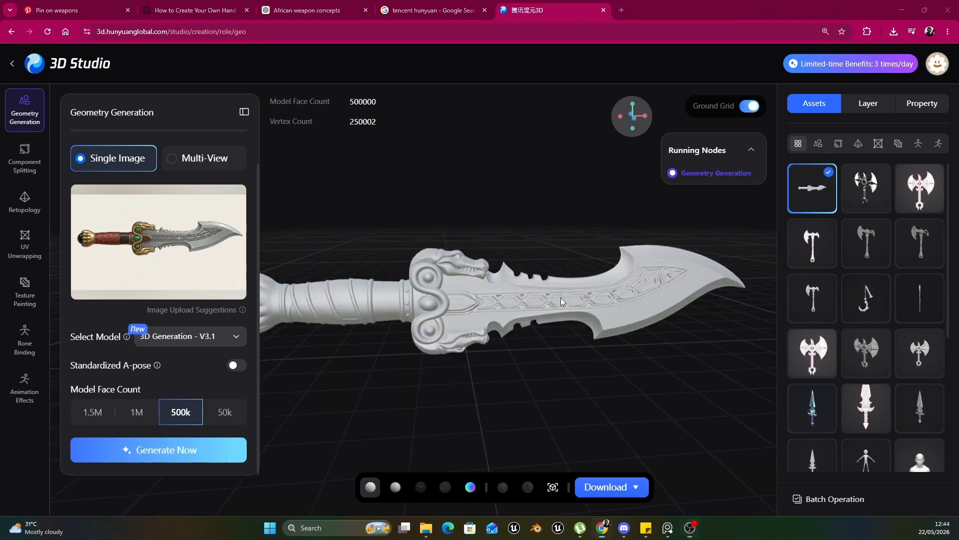
- Retopologize the generated dagger with Retopology - V1.5, a High face count and Quads topology
left_click_drag(560, 298, 475, 311)
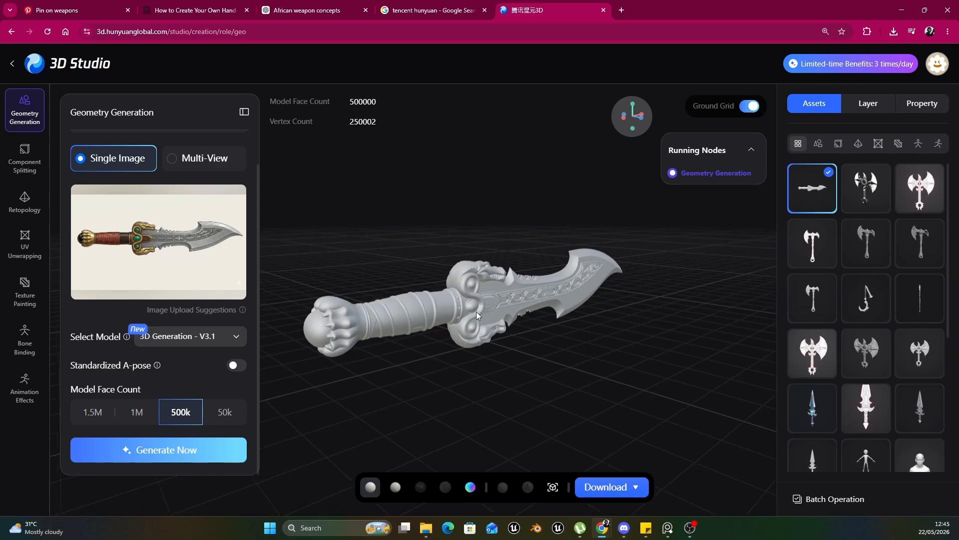
left_click(21, 209)
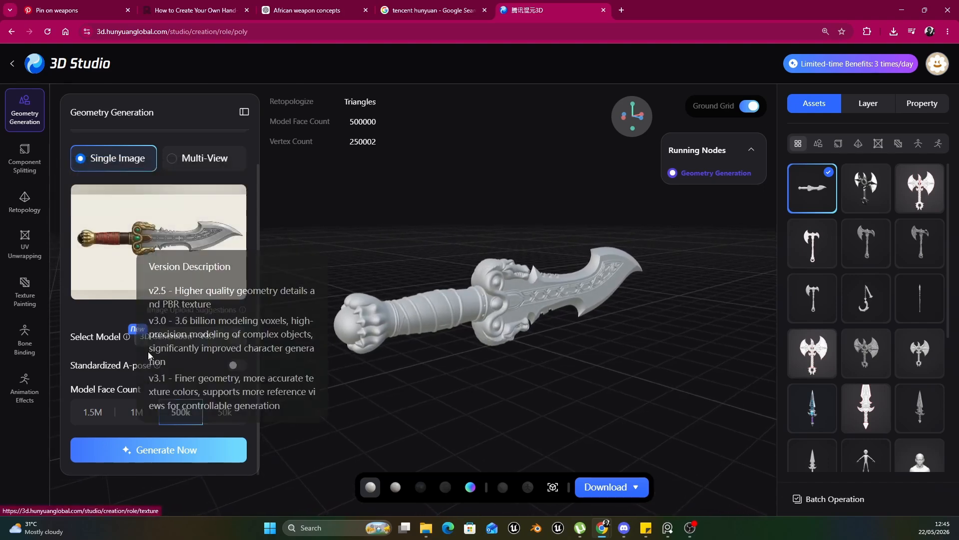
left_click(25, 201)
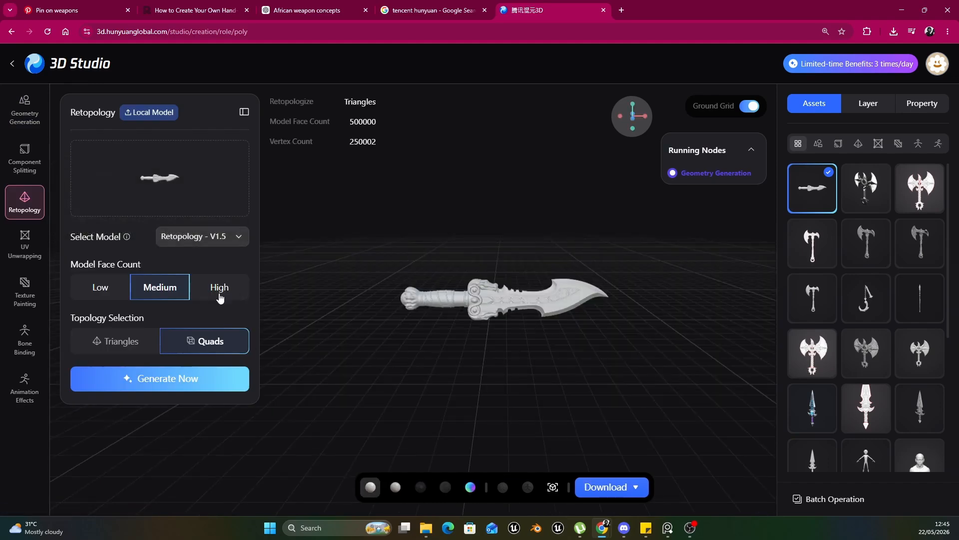
- Examine the retopologized dagger's surface and wireframe, checking the edge flow on the handle, guard and blade
scroll(568, 306, "up", 3)
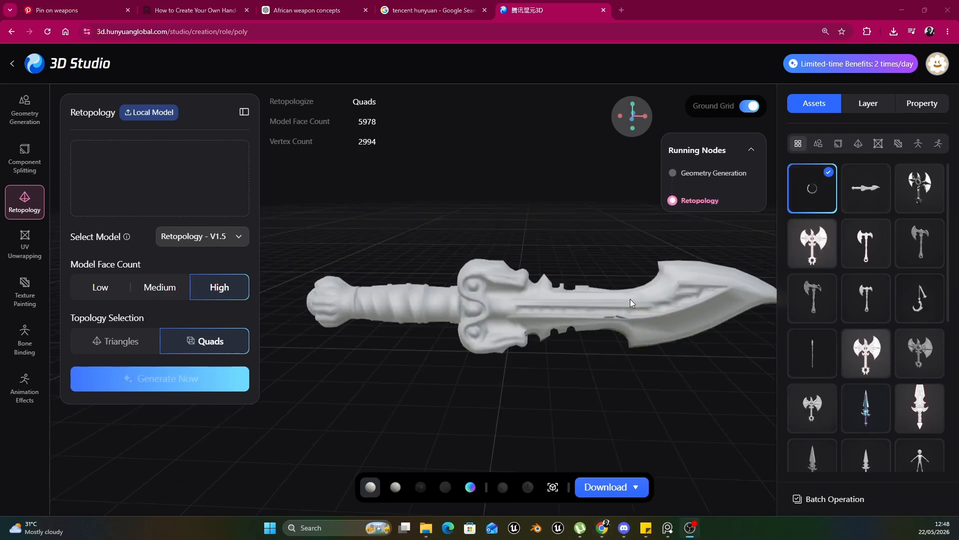
left_click_drag(631, 302, 607, 308)
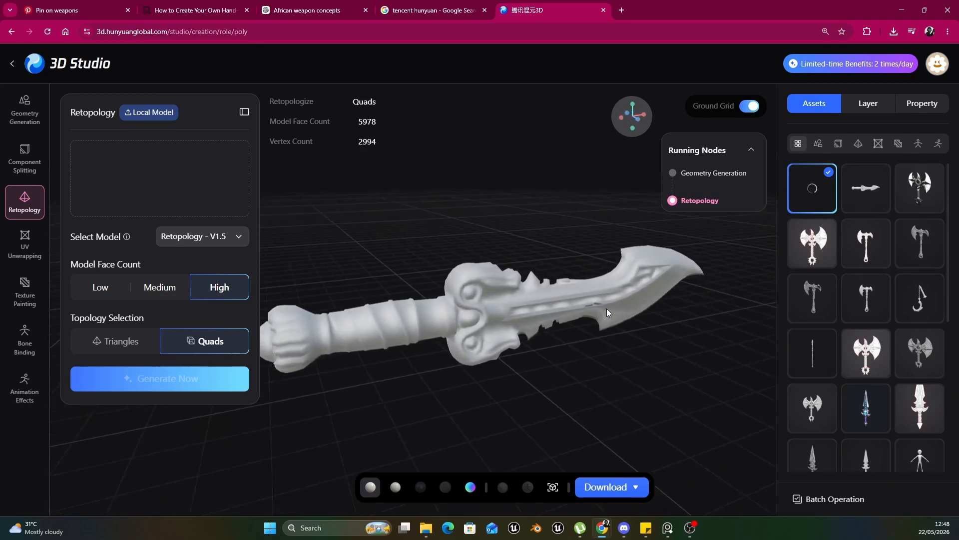
left_click(390, 492)
left_click_drag(434, 346, 515, 320)
scroll(490, 334, "up", 4)
scroll(517, 319, "up", 5)
scroll(517, 320, "up", 3)
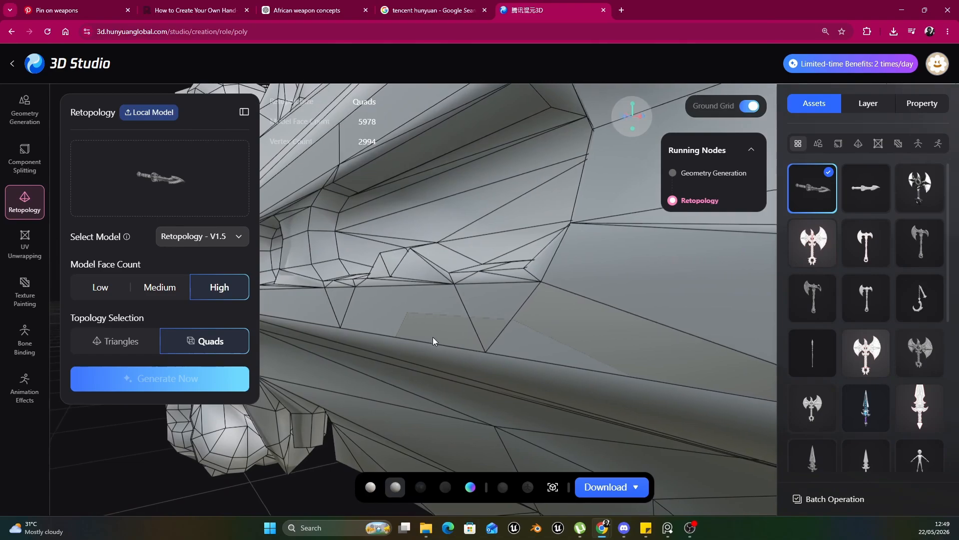
left_click_drag(433, 336, 496, 299)
scroll(501, 329, "down", 5)
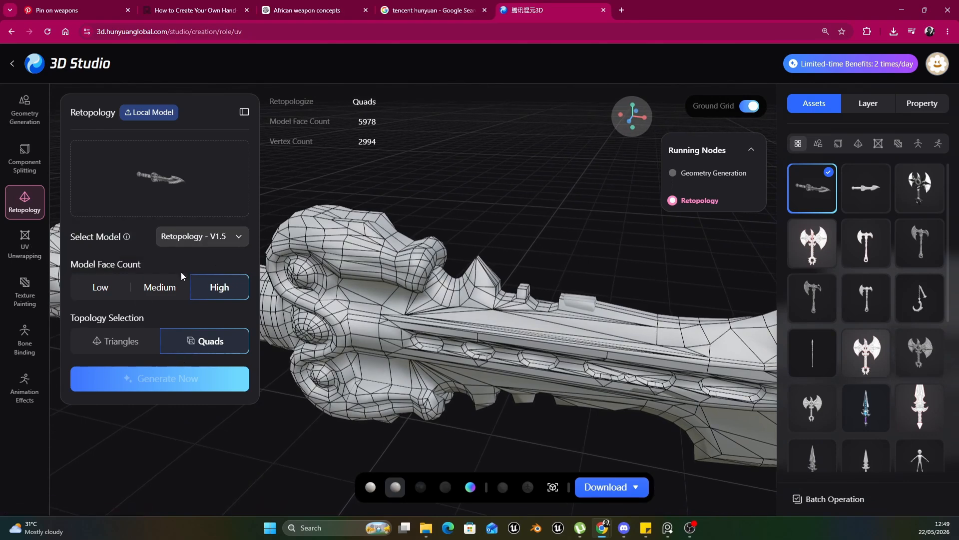
- UV unwrap the retopologized dagger and download the unwrapped low-poly model in FBX format
left_click(42, 250)
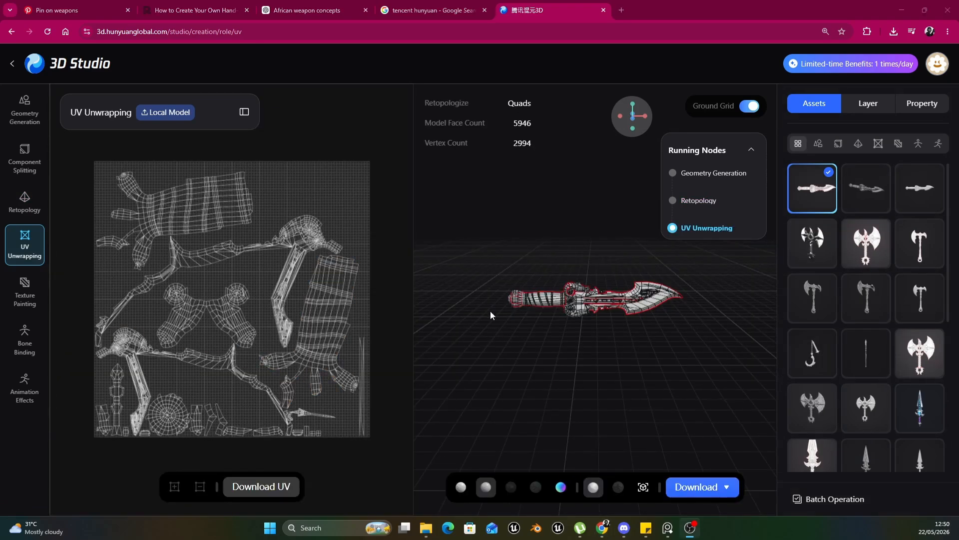
left_click_drag(490, 313, 620, 380)
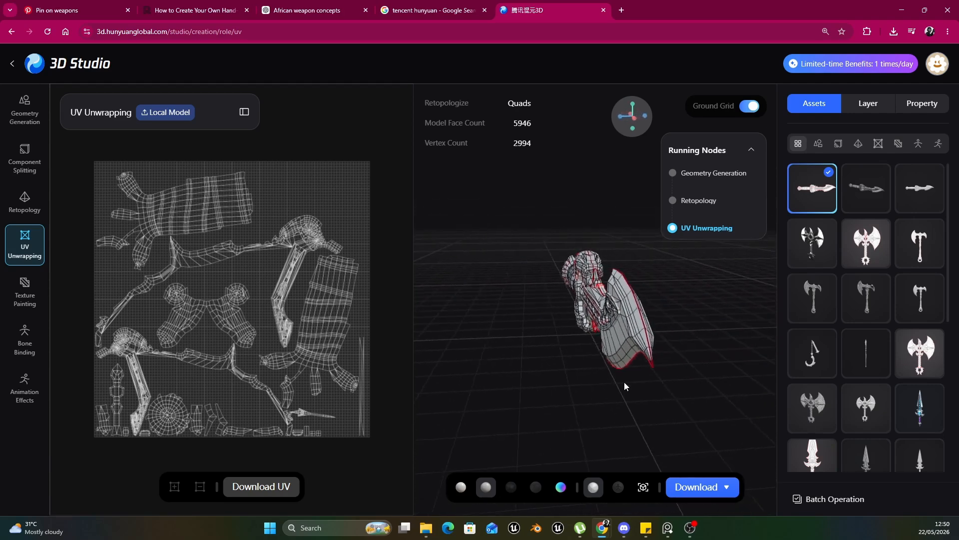
mouse_move(702, 486)
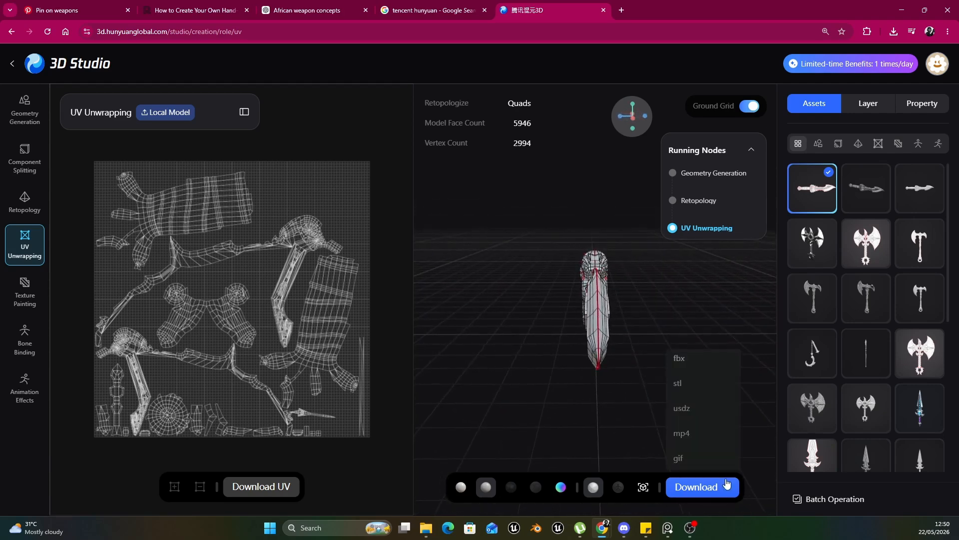
left_click(700, 358)
left_click_drag(649, 381, 638, 373)
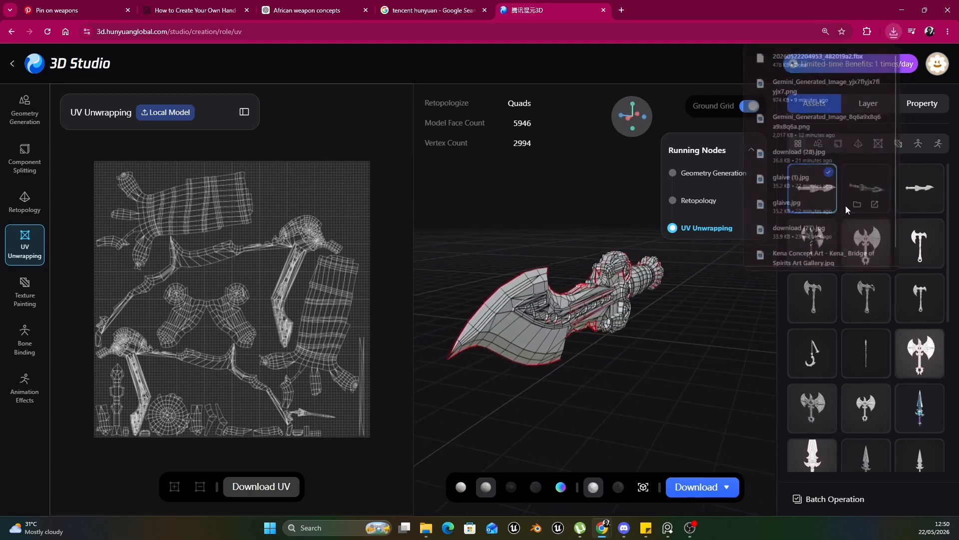
- Select the original high-poly dagger among the generated assets and download it in FBX format
left_click(912, 200)
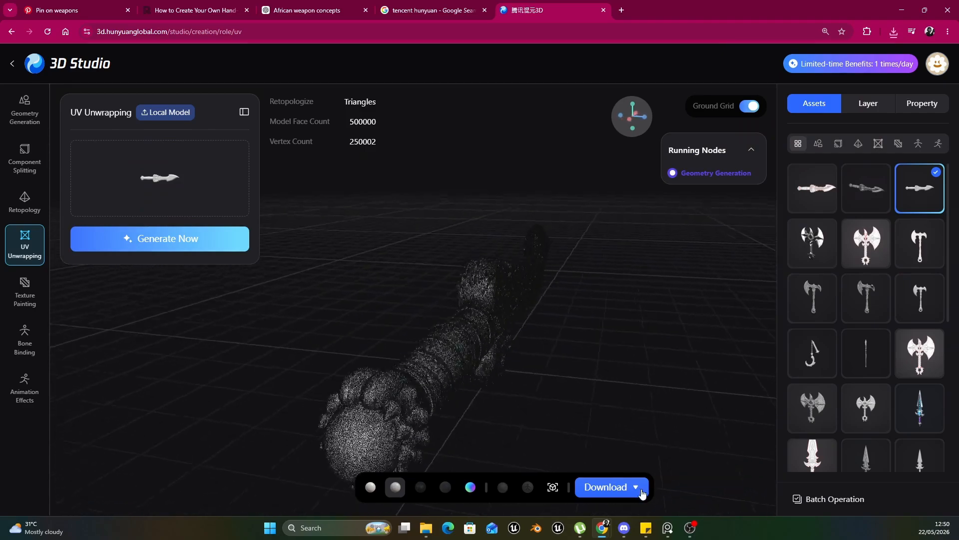
mouse_move(614, 487)
left_click(622, 363)
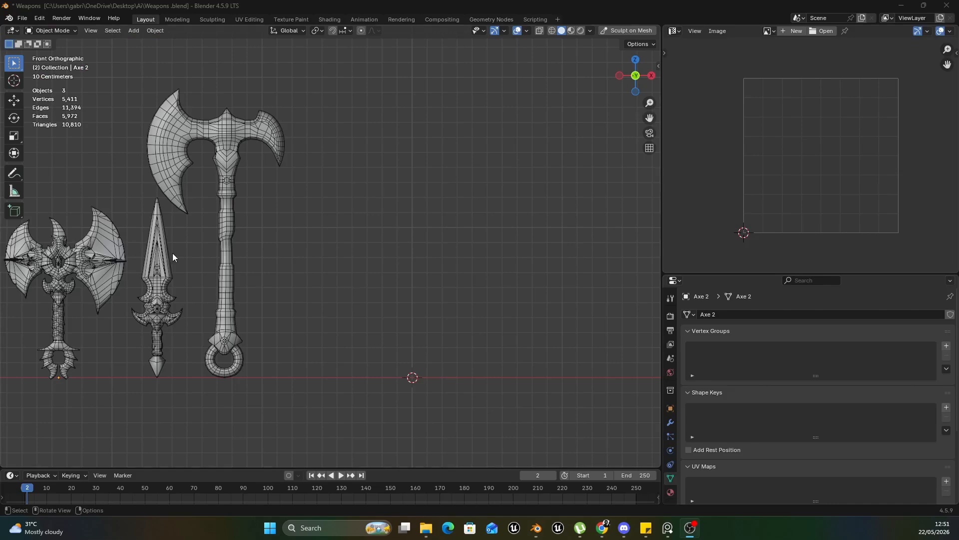
- Switch to the Weapons file in Blender and examine the existing axe and sword meshes, including the flipped faces near the small axe's guard
middle_click_drag(353, 425, 429, 286)
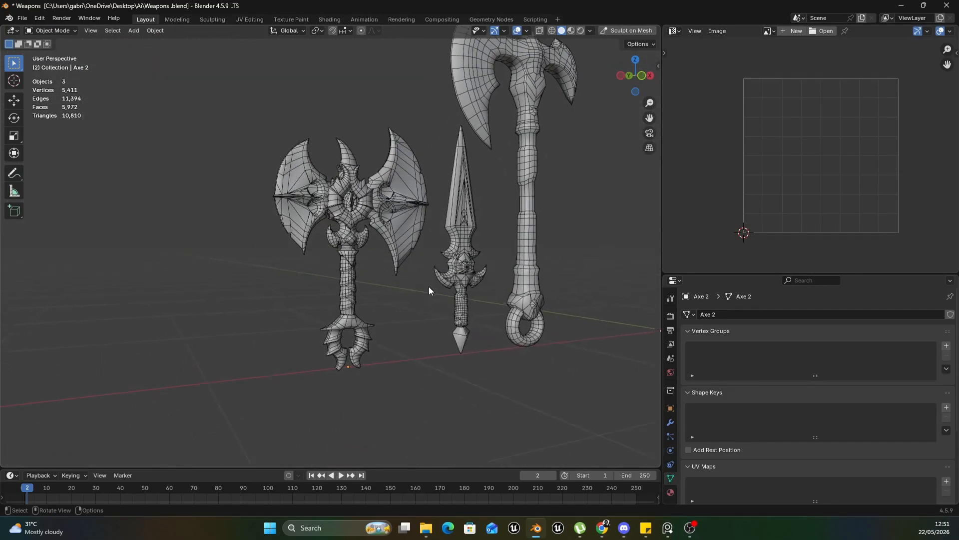
scroll(429, 287, "up", 8)
middle_click_drag(336, 285, 412, 287, "shift")
left_click_drag(412, 288, 400, 353, "alt")
scroll(424, 308, "up", 4)
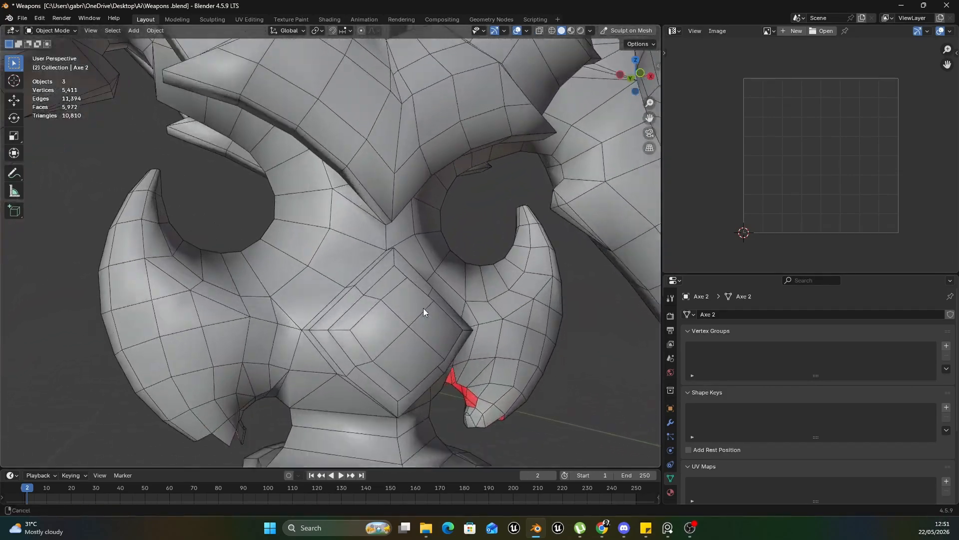
left_click_drag(423, 308, 458, 332, "alt")
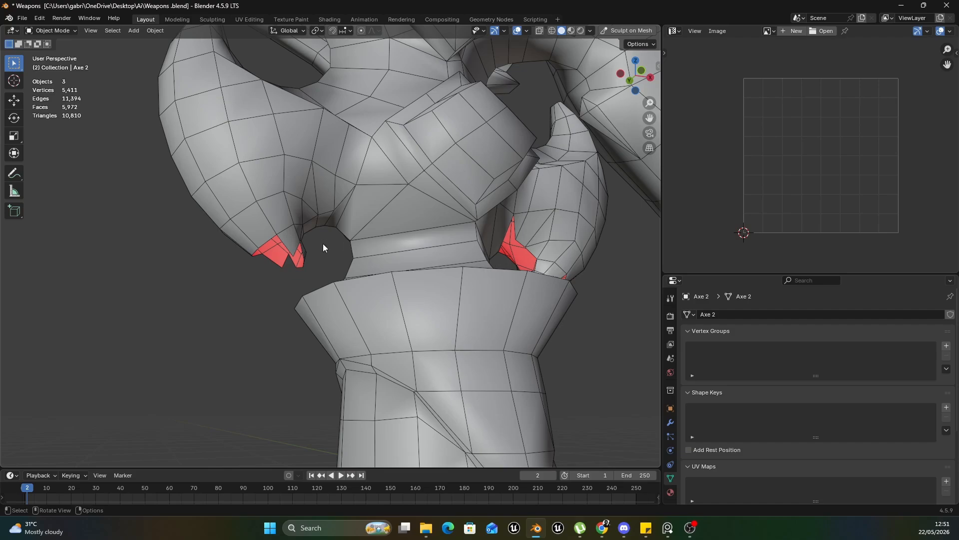
scroll(323, 244, "down", 10)
middle_click_drag(376, 282, 325, 345)
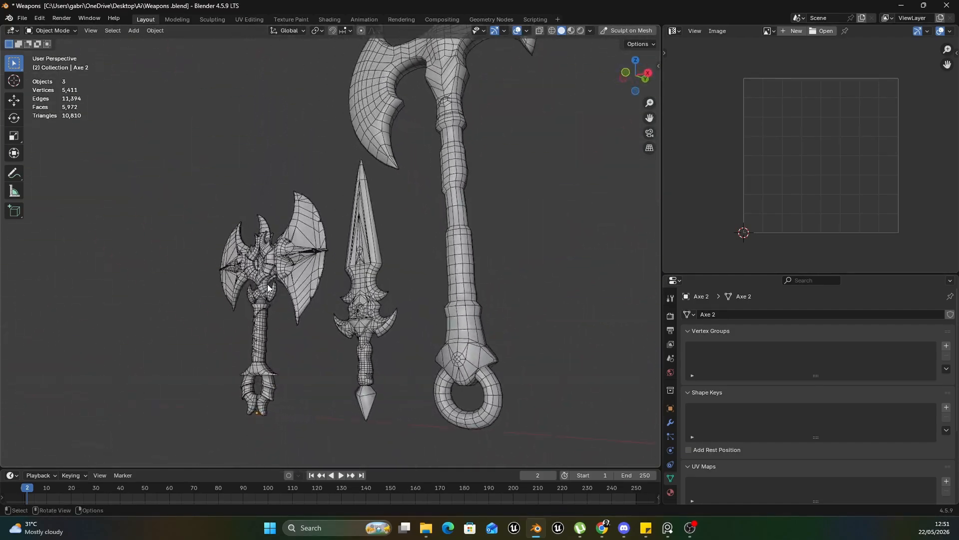
scroll(394, 354, "down", 5)
scroll(346, 356, "up", 4)
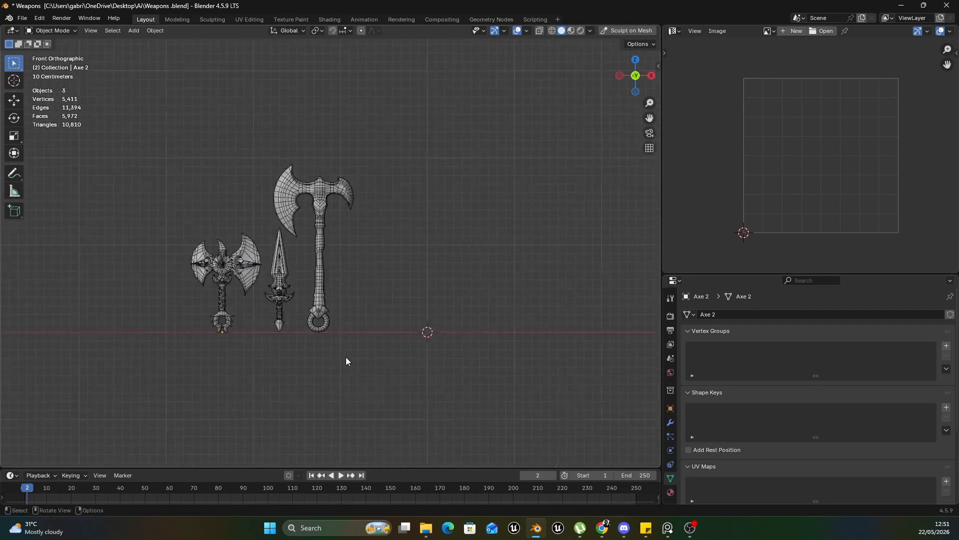
left_click(424, 528)
left_click(299, 300)
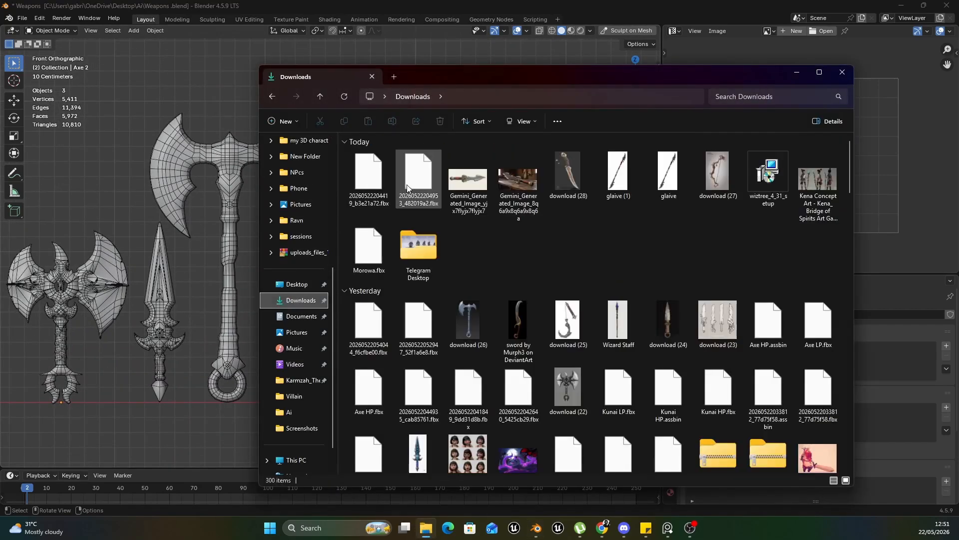
left_click_drag(407, 185, 207, 342)
left_click(173, 494)
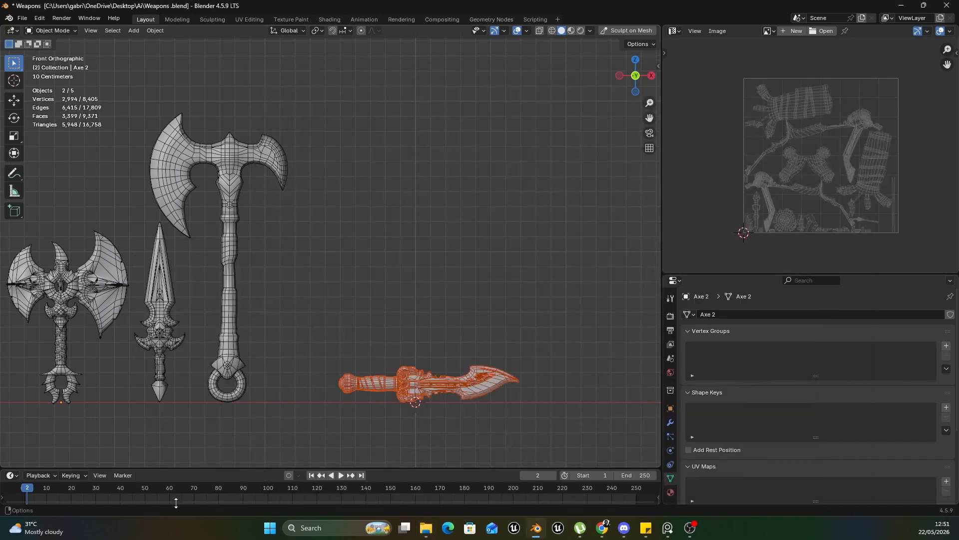
scroll(383, 427, "up", 6)
left_click(455, 279)
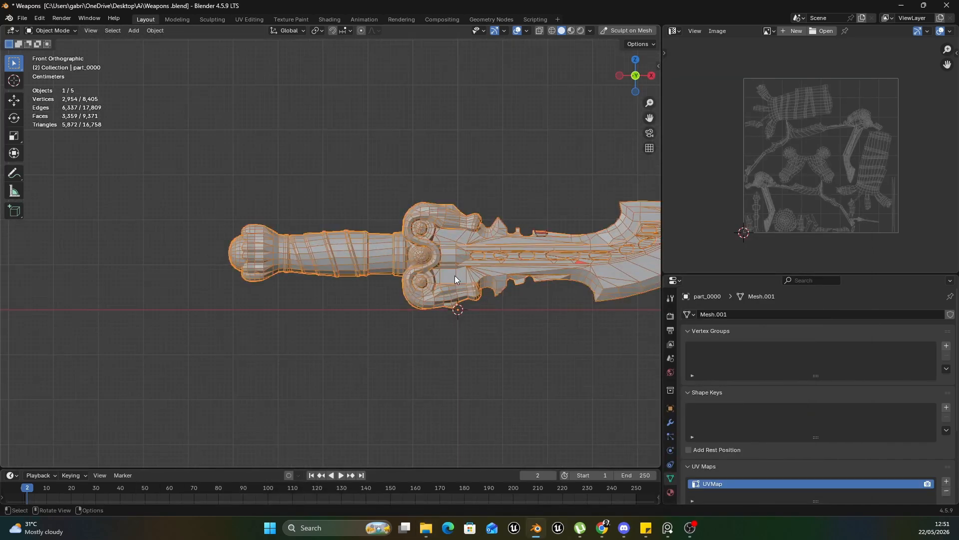
- Rotate the imported low-poly dagger by 90 degrees in the front view so its blade points upward
type("r90")
key("Return")
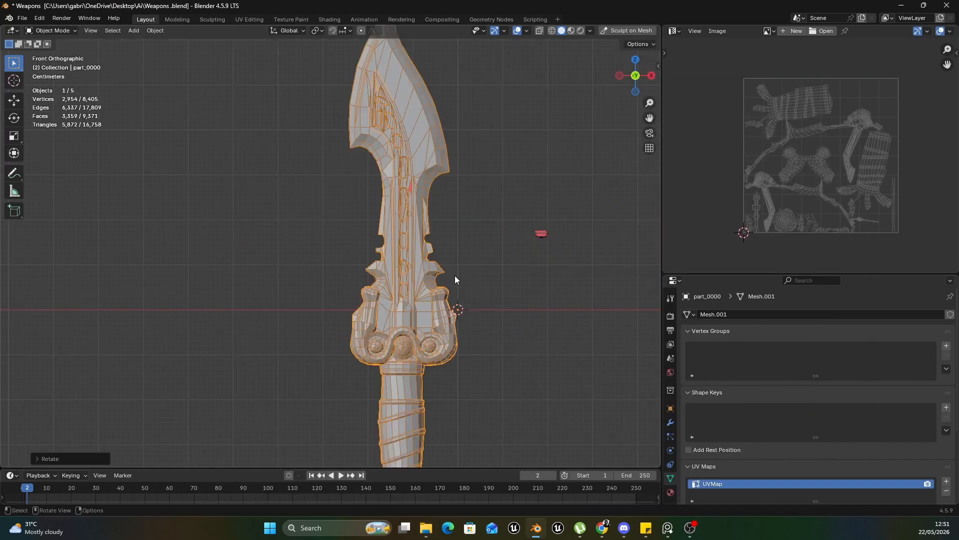
scroll(454, 275, "down", 5)
key("alt+Tab")
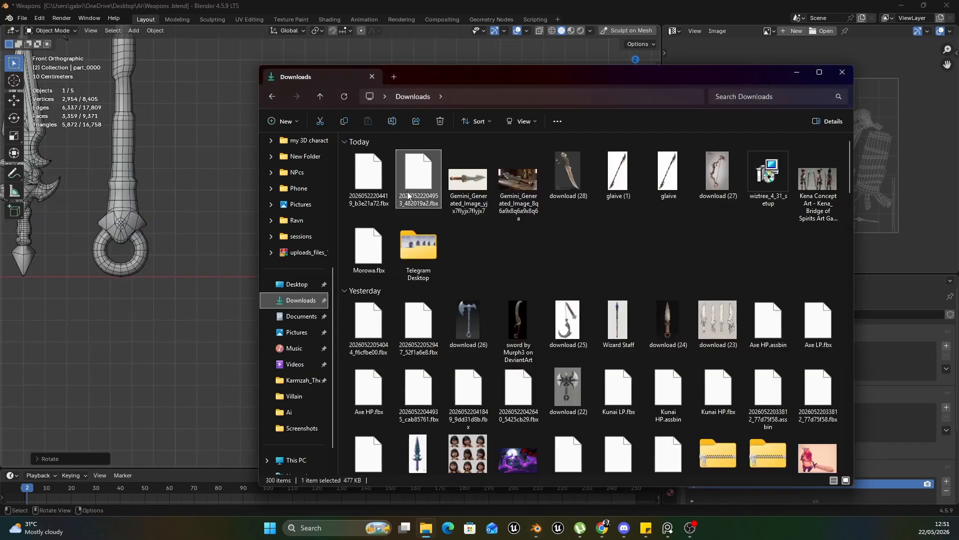
left_click_drag(188, 303, 188, 303)
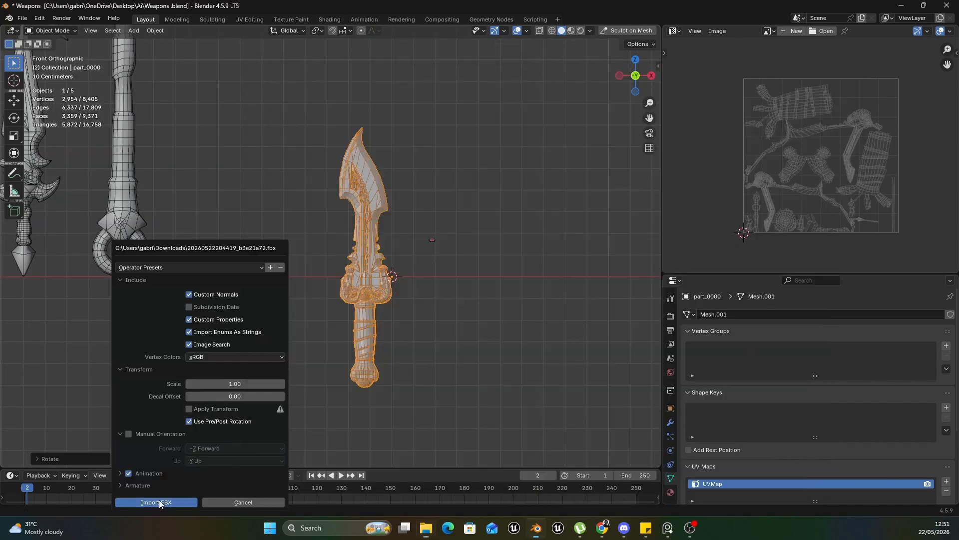
left_click(190, 503)
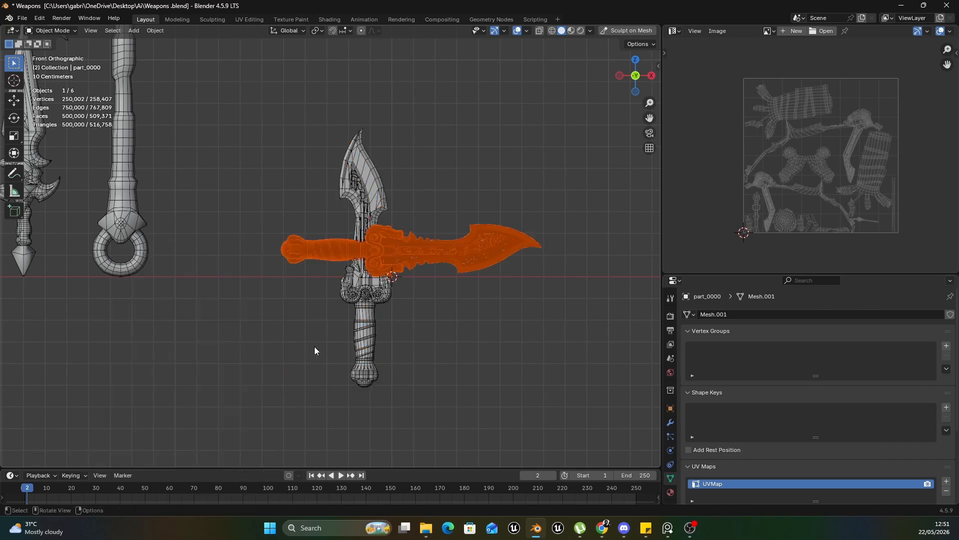
type("r90")
key("minus")
key("Return")
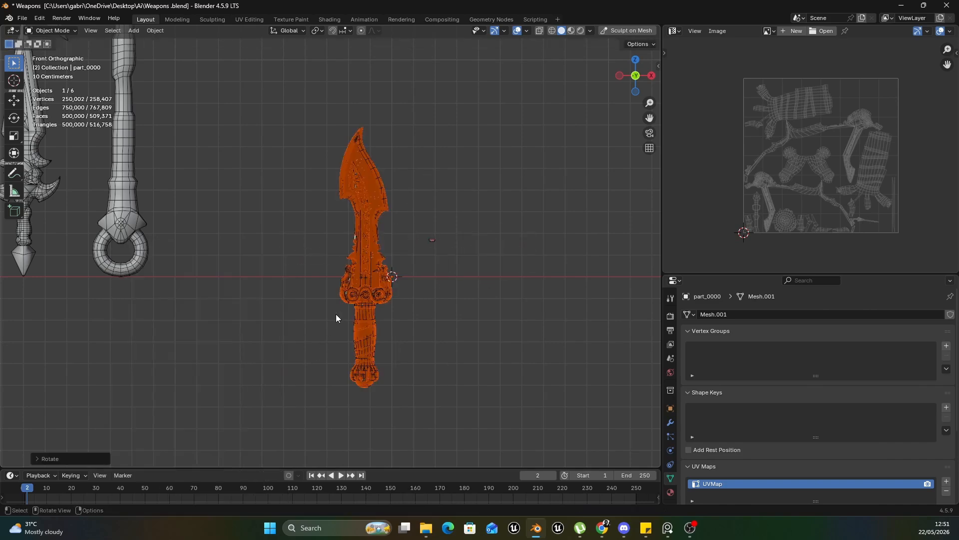
- Select both daggers and move them along X until their centre line sits on the world origin
left_click_drag(338, 226, 385, 321)
middle_click_drag(409, 294, 391, 332, "shift")
scroll(380, 337, "up", 3)
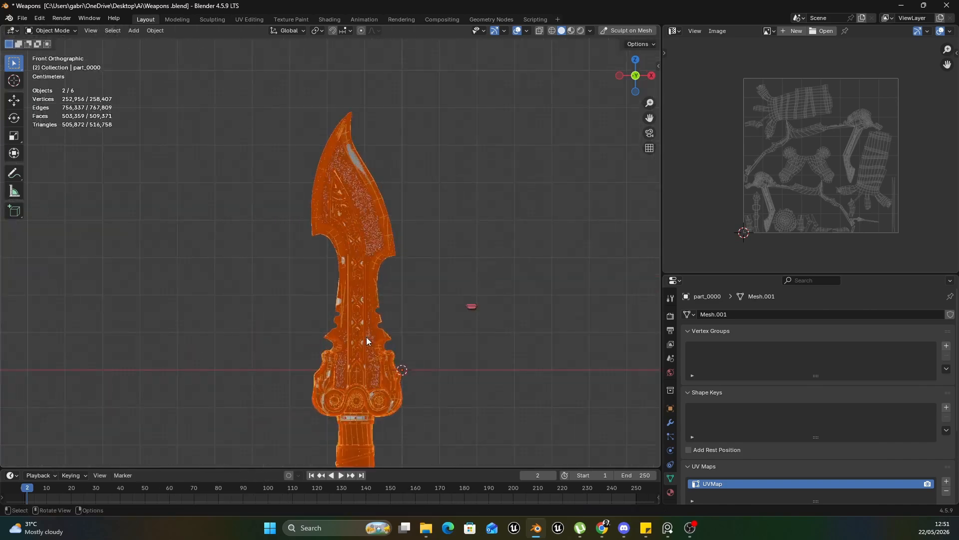
key("g")
key("x")
left_click(402, 341)
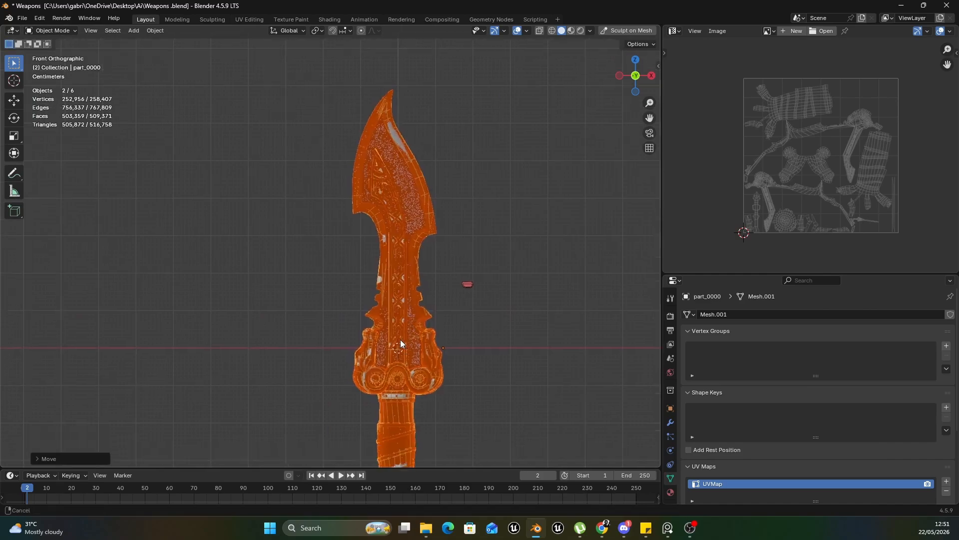
scroll(395, 332, "up", 5)
scroll(391, 325, "up", 8)
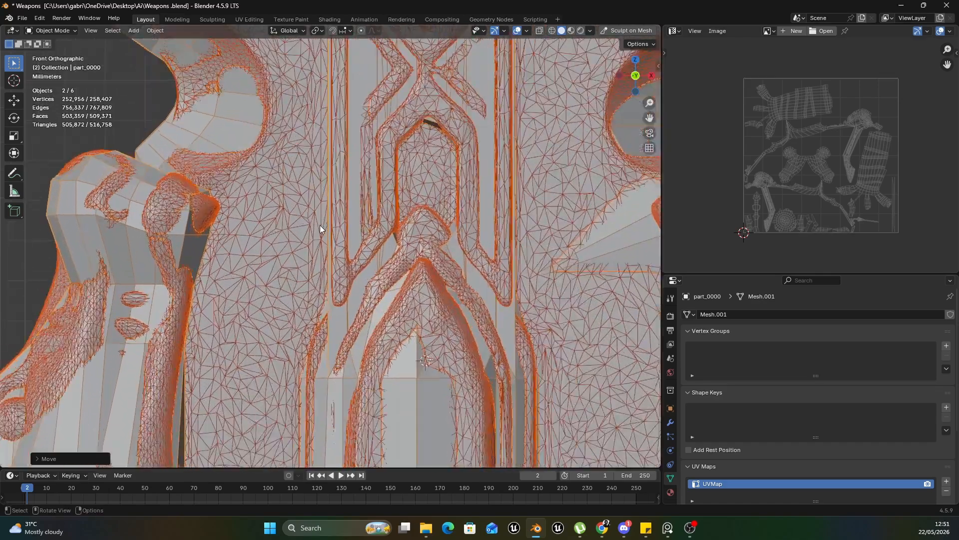
key("g")
key("x")
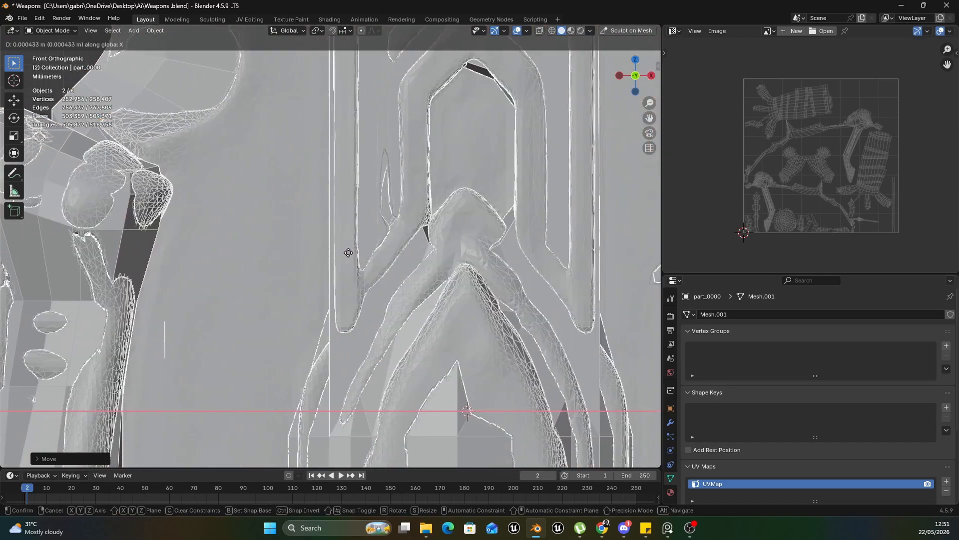
scroll(356, 253, "down", 10)
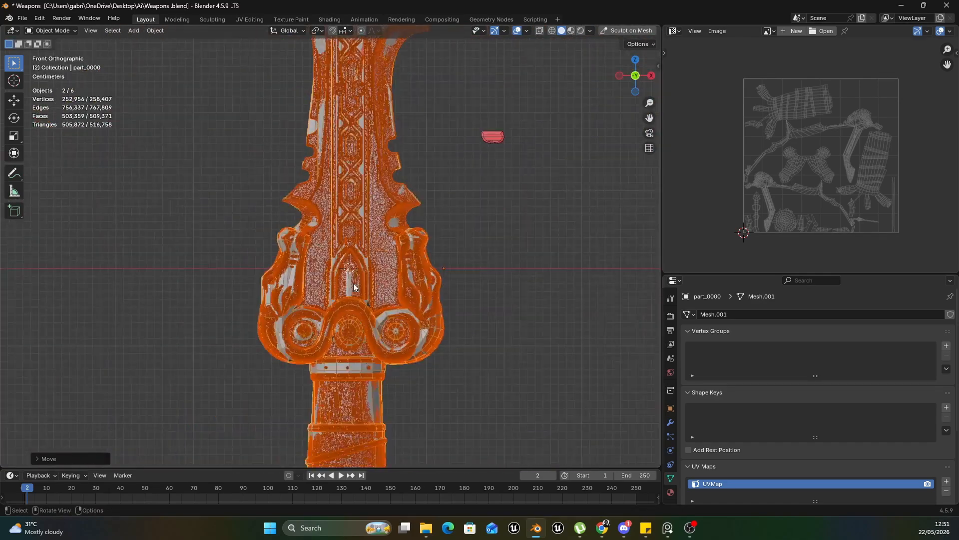
- Raise both daggers along Z until the pommel rests on the ground line, and apply their object transforms
key("z")
left_click(338, 186)
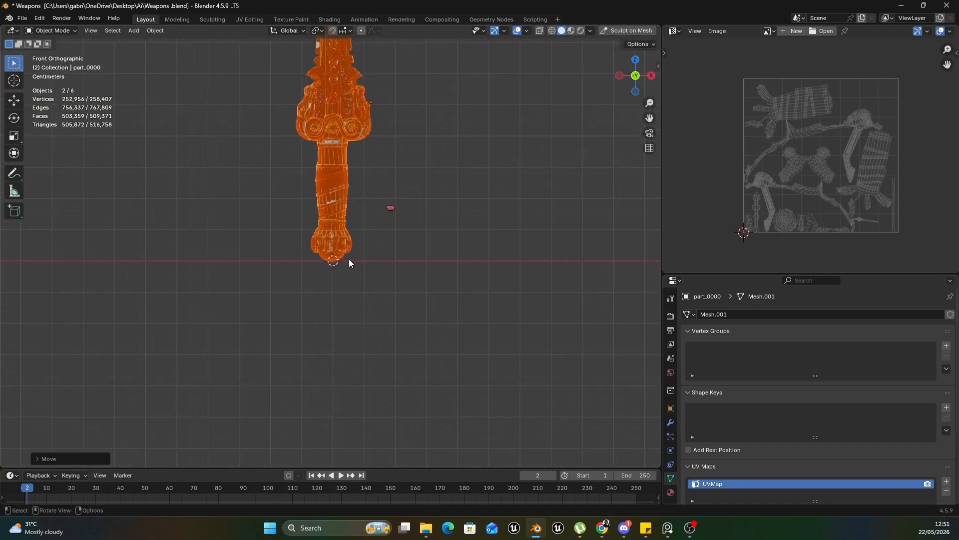
scroll(349, 259, "up", 5)
key("ctrl+a")
left_click(307, 262)
scroll(328, 187, "down", 5)
scroll(373, 270, "up", 3)
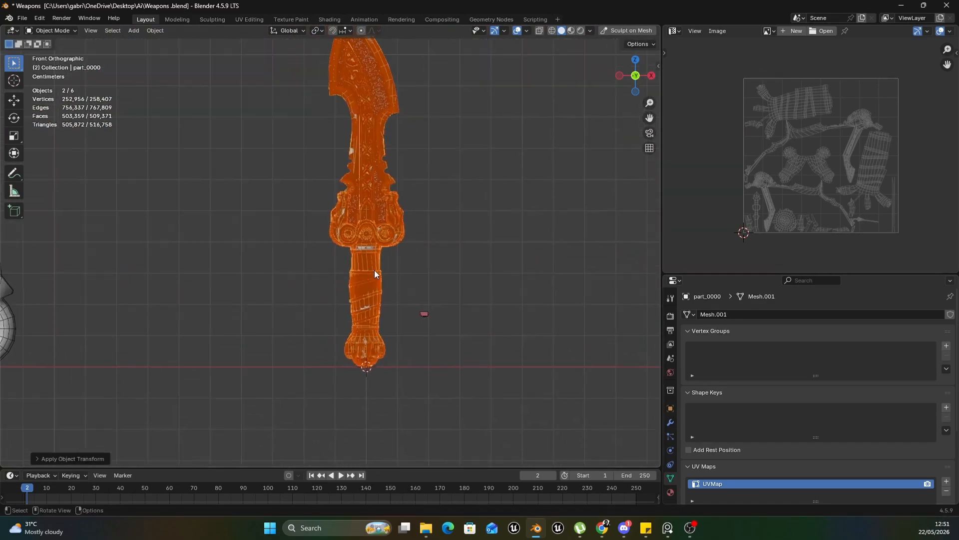
- Hide the high-poly dagger and delete the small stray mesh beside the low-poly dagger
left_click(374, 269)
key("h")
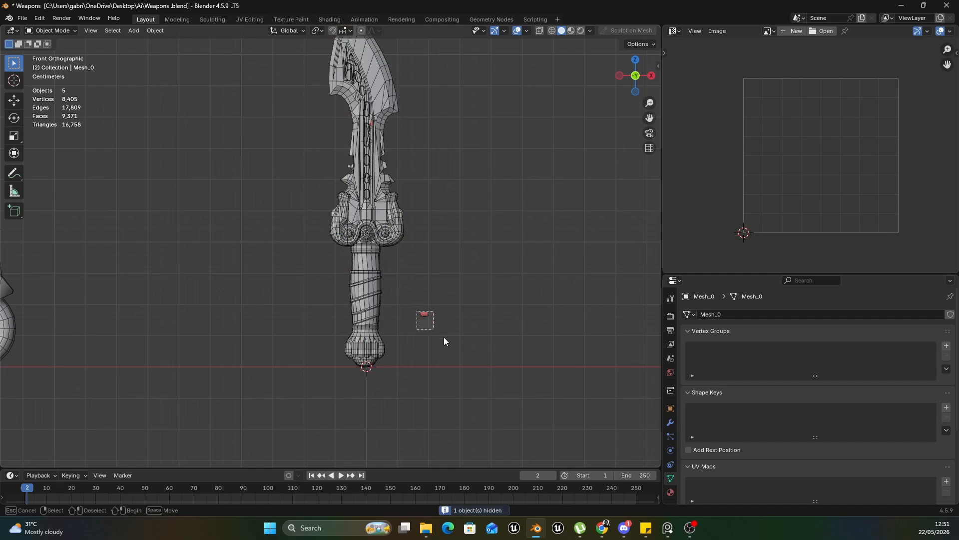
left_click_drag(443, 337, 445, 337)
key("x")
left_click(444, 338)
- Select the low-poly dagger and examine its mesh from several angles, including the top view
middle_click_drag(416, 205, 412, 364, "shift")
scroll(411, 364, "up", 3)
left_click(389, 307)
middle_click_drag(388, 307, 521, 257)
key("grave")
left_click(303, 218)
scroll(375, 248, "up", 8)
scroll(423, 284, "down", 8)
key("grave")
left_click(395, 253)
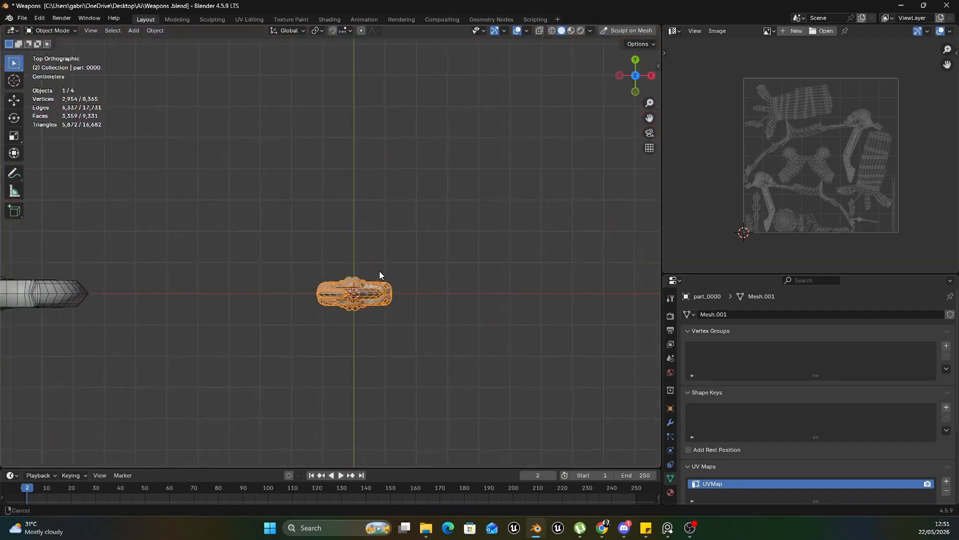
- Fill the small triangular hole beside the blade's central groove with a new face in Edit Mode
scroll(359, 260, "up", 3)
key("grave")
left_click(346, 250)
scroll(356, 276, "up", 14)
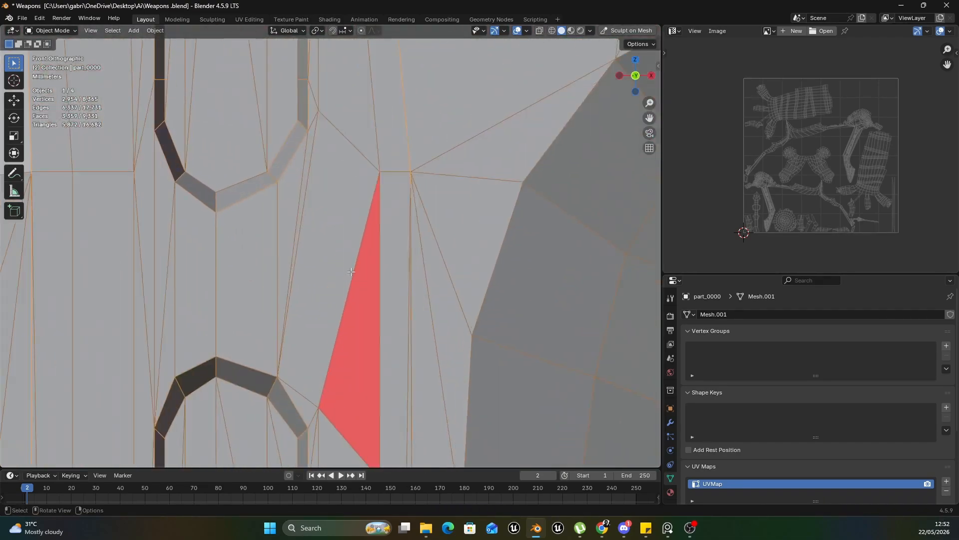
middle_click_drag(351, 271, 350, 228, "shift")
key("Tab")
right_click(348, 176)
left_click(337, 403)
left_click(334, 294)
left_click(379, 255, "alt")
key("f")
scroll(358, 233, "down", 6)
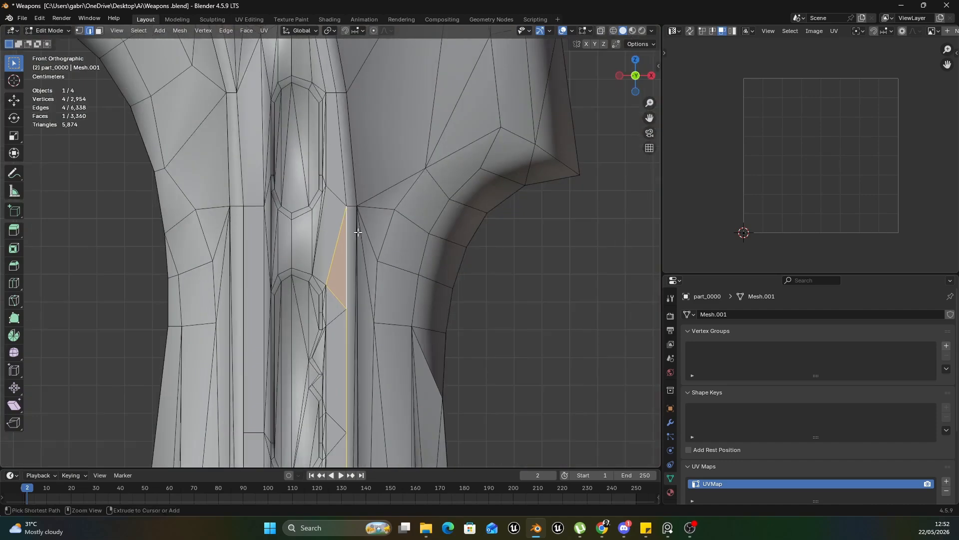
- Select the entire low-poly dagger mesh and merge its vertices by distance
key("a")
key("m")
left_click(350, 266)
scroll(349, 266, "down", 5)
middle_click_drag(242, 283, 385, 284)
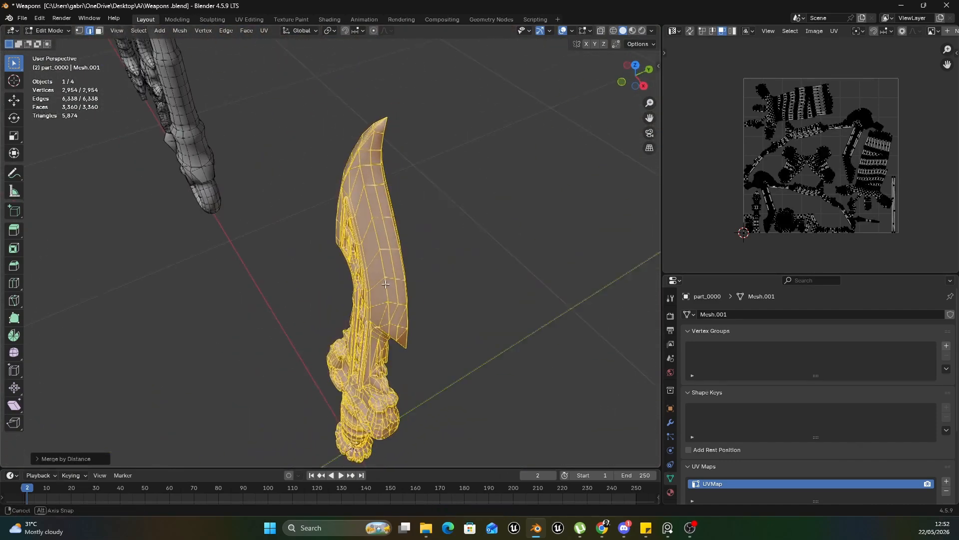
- Symmetrize the low-poly dagger in Sculpt Mode with the direction -Y to +Y
key("ctrl+Tab")
middle_click_drag(379, 318, 368, 316)
left_click(533, 44)
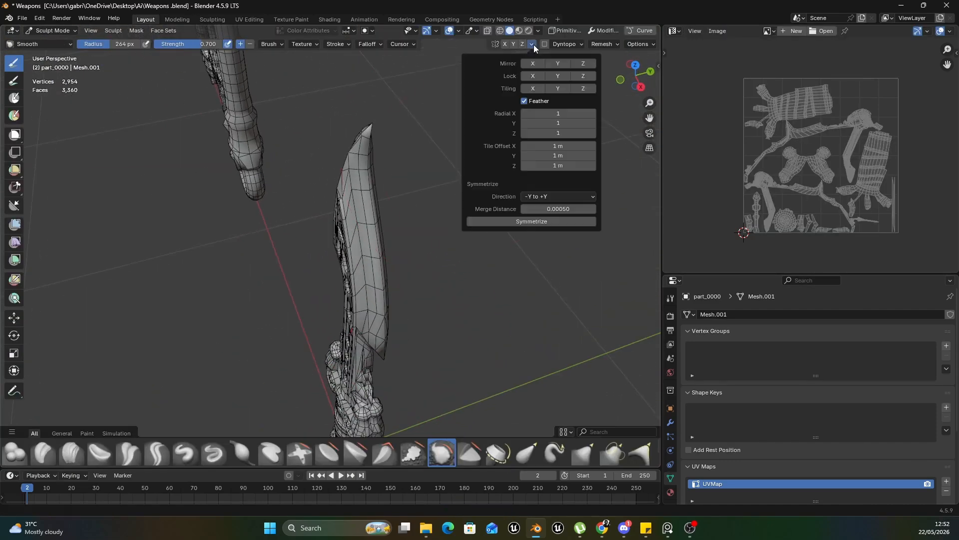
left_click(539, 221)
middle_click_drag(479, 235, 371, 275)
key("Tab")
scroll(369, 272, "up", 5)
left_click(317, 270)
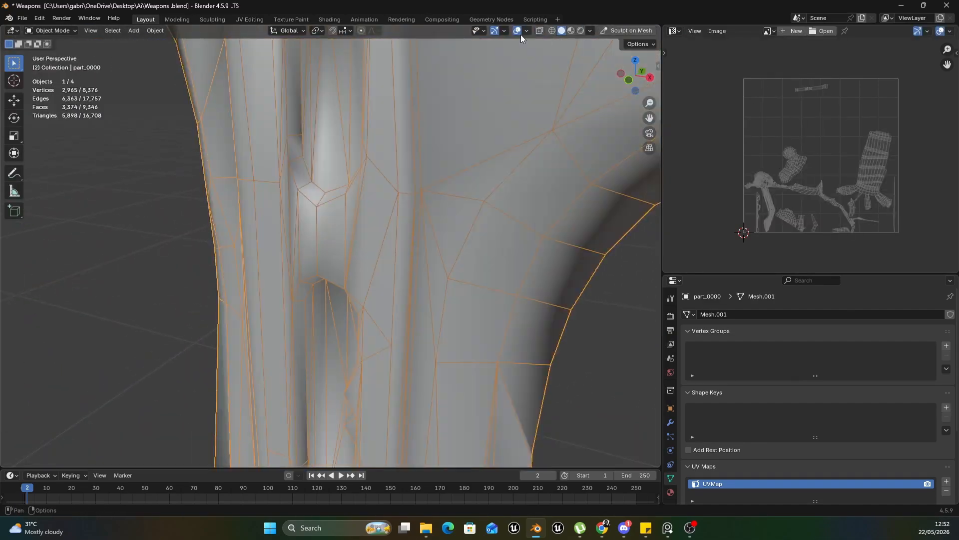
- Examine the filled triangular face on the blade in Sculpt Mode, checking the viewport overlays, material slots and mesh data properties
left_click(526, 32)
left_click(500, 215)
key("ctrl+Tab")
left_click(379, 345)
scroll(378, 354, "down", 5)
mouse_move(379, 353)
middle_mouse_down()
mouse_move(282, 288)
mouse_move(393, 289)
middle_mouse_up()
left_click(670, 491)
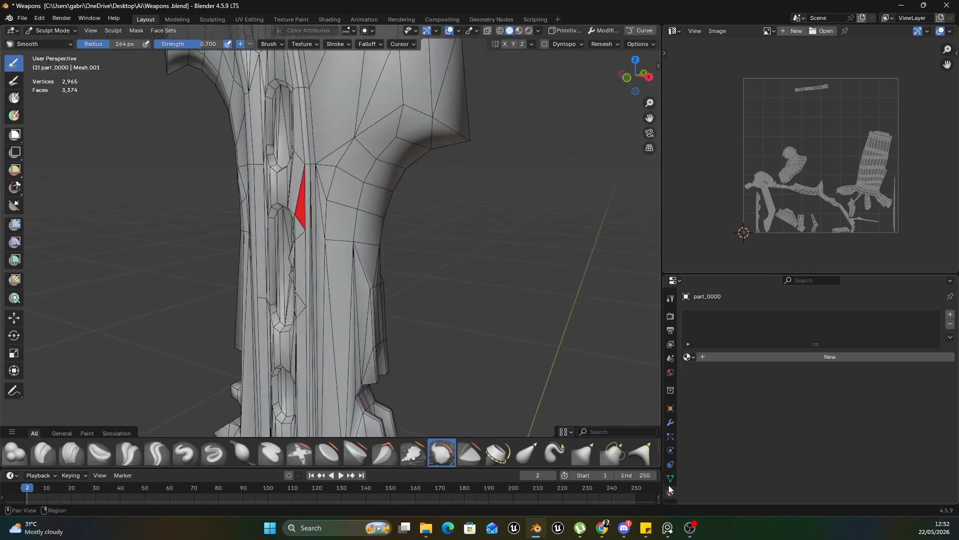
left_click(671, 479)
scroll(763, 439, "down", 4)
left_click(749, 438)
scroll(285, 231, "up", 6)
middle_click_drag(285, 231, 382, 276, "shift")
- Select all geometry of the symmetrized dagger in Edit Mode and merge the vertices by distance again
key("Tab")
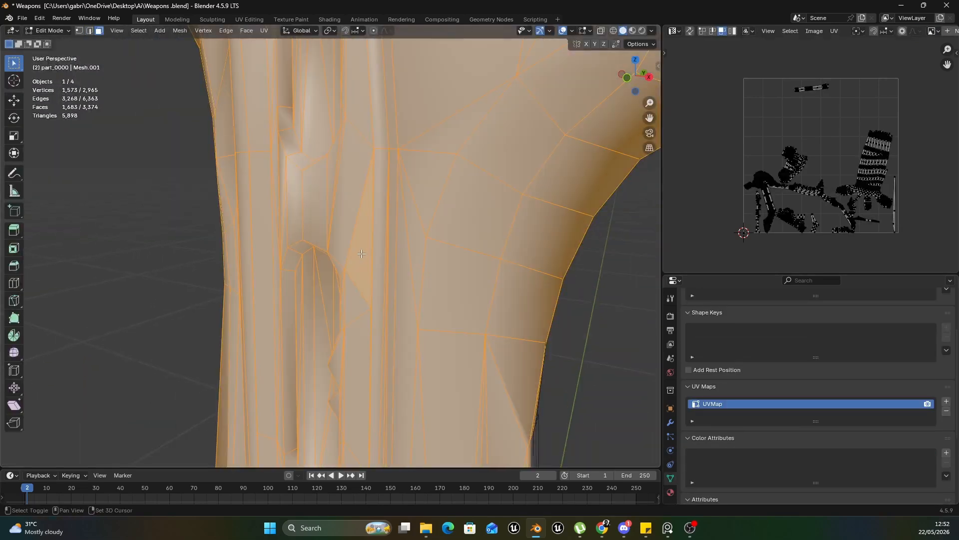
double_click(93, 456)
scroll(383, 257, "down", 6)
key("a")
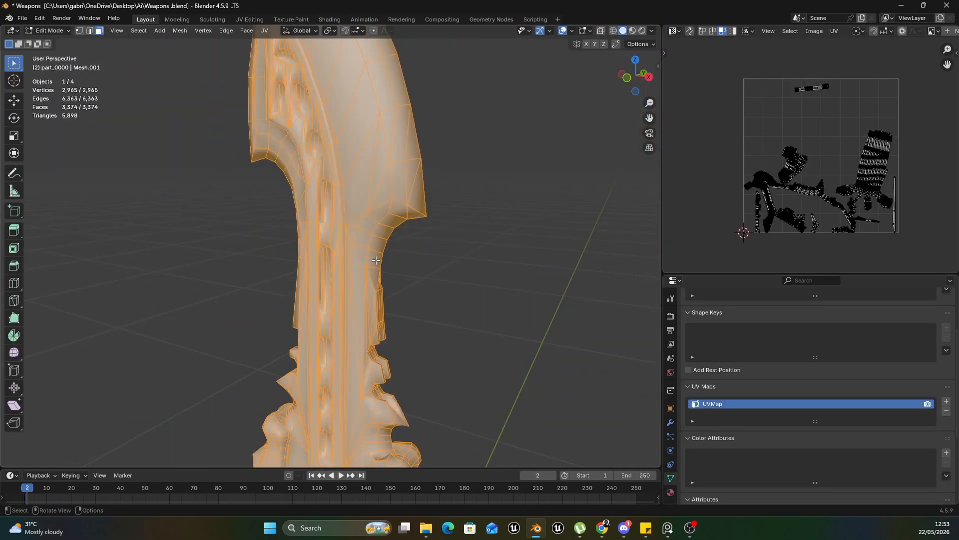
key("m")
left_click(378, 261)
- Examine the mirrored triangular face and surrounding topology on the opposite side of the blade
key("Tab")
key("ctrl+Tab")
middle_click_drag(413, 317, 279, 313)
middle_click_drag(280, 312, 426, 287, "shift")
scroll(426, 287, "up", 4)
key("Tab")
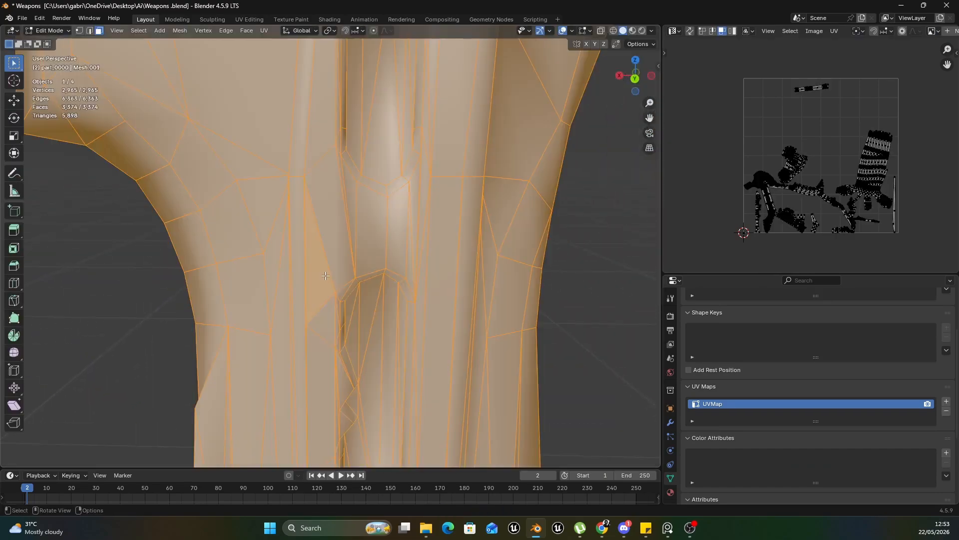
left_click(322, 278)
mouse_move(322, 279)
middle_mouse_down("shift")
mouse_move(353, 231)
mouse_move(395, 265)
mouse_move(388, 330)
middle_mouse_up("shift")
scroll(353, 233, "down", 5)
scroll(389, 330, "down", 3)
middle_click_drag(350, 210, 343, 315, "shift")
- Select linked geometry on the blade in vertex and face modes to check how its parts are connected
key("l")
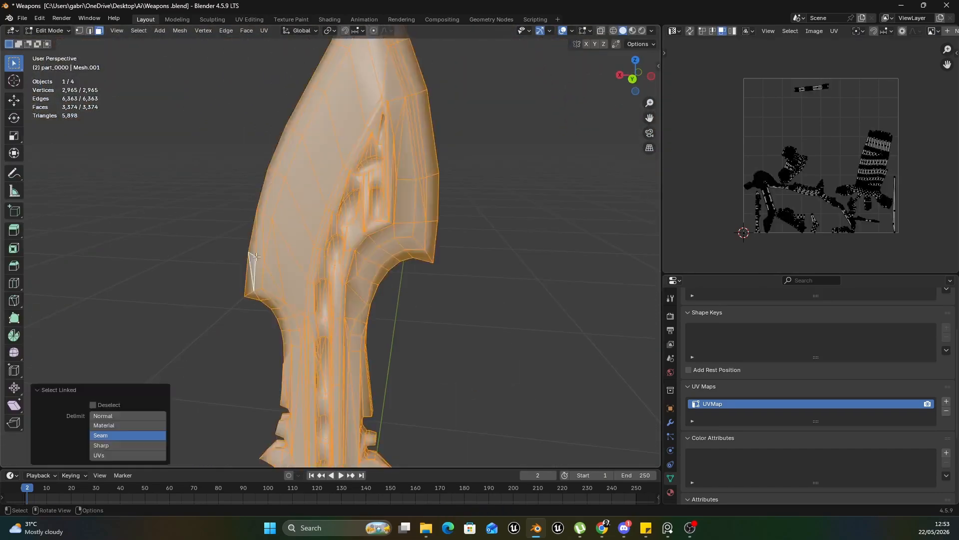
scroll(254, 268, "down", 3)
middle_click_drag(254, 268, 326, 152)
key("1")
key("l")
key("3")
scroll(311, 250, "up", 3)
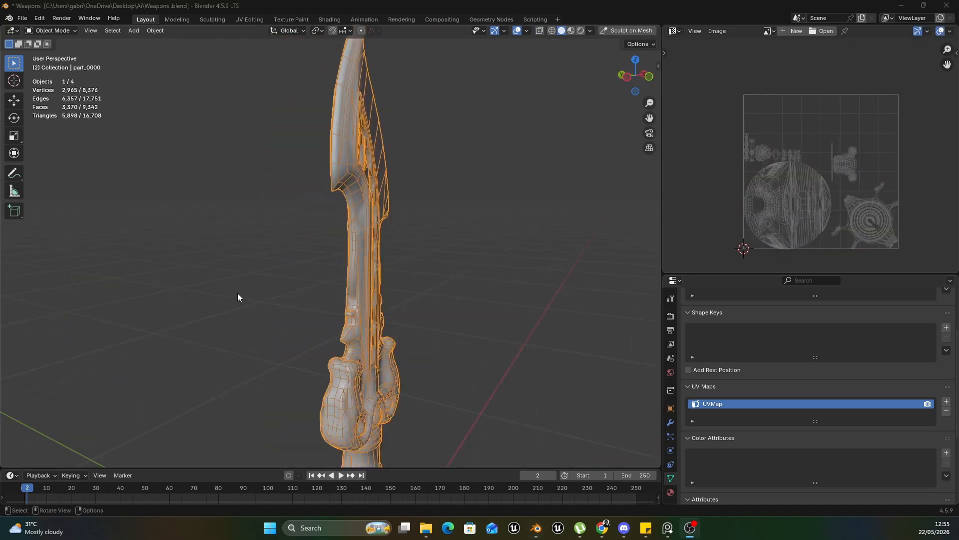
- Select the edge path along the narrow sides of the blade and guard and down the handle, and mark it as a seam
middle_click_drag(238, 297, 208, 291)
scroll(289, 238, "up", 6)
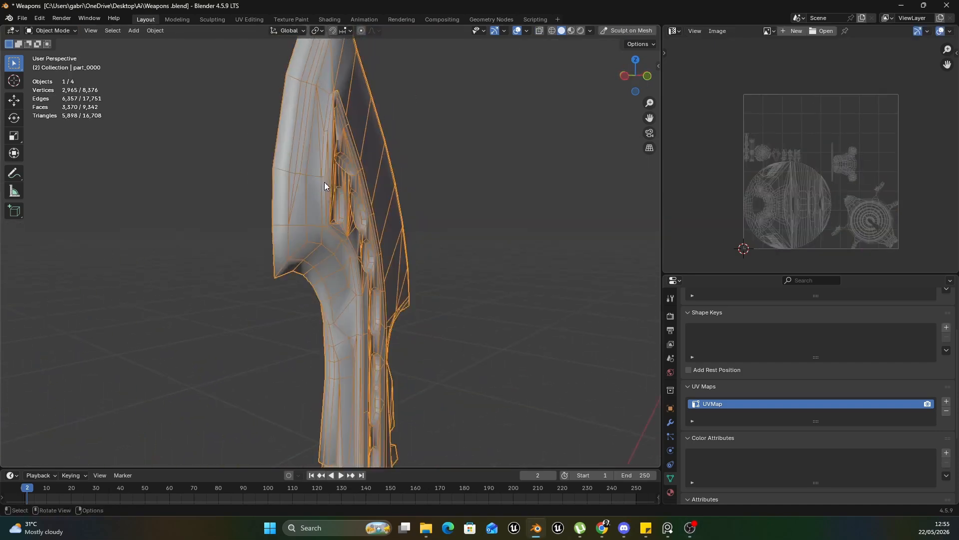
middle_click_drag(324, 186, 316, 233)
key("Tab")
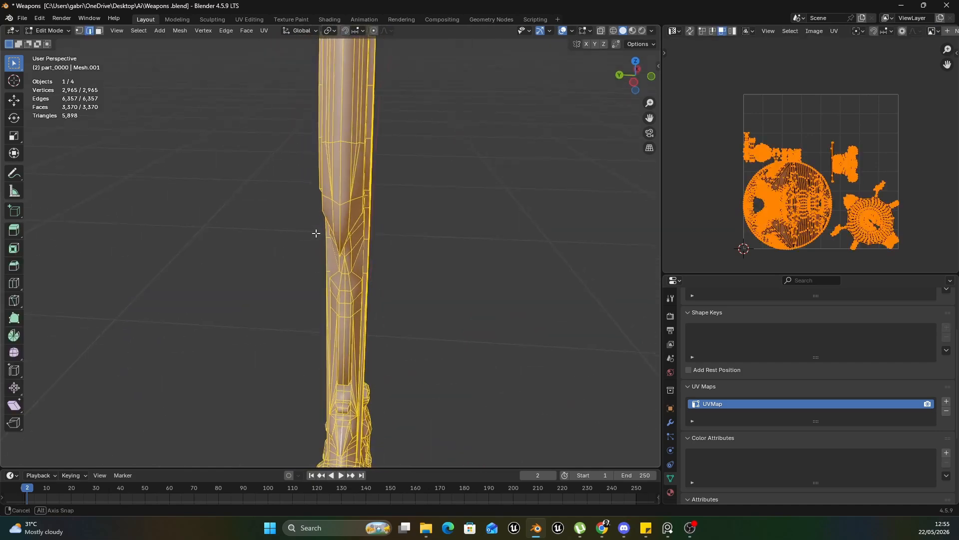
left_click(343, 173)
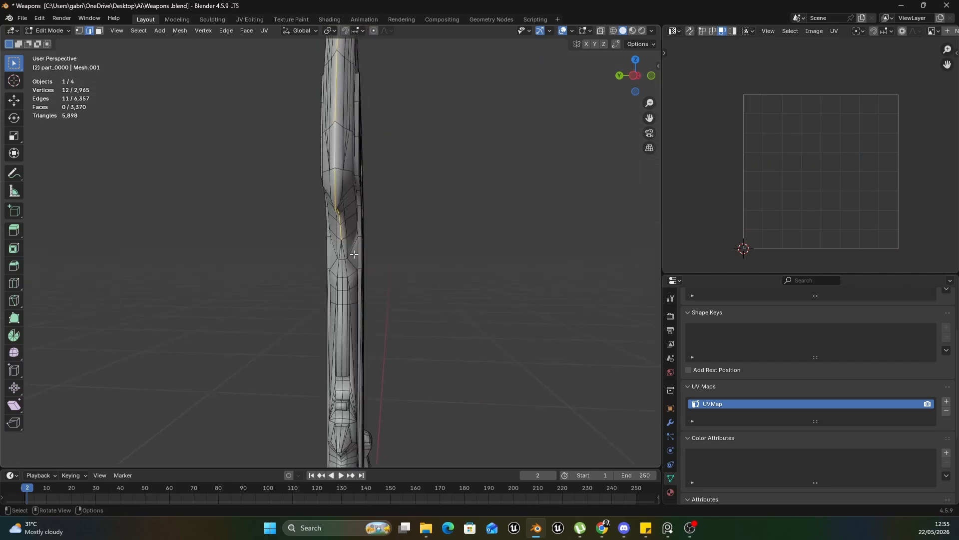
scroll(354, 254, "up", 4)
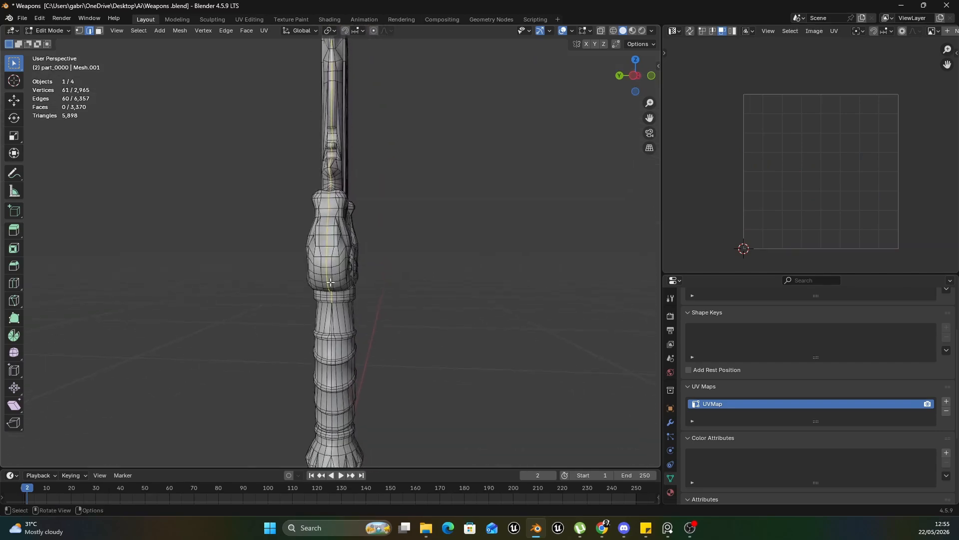
left_click(341, 239, "ctrl")
middle_click_drag(341, 280, 379, 240)
scroll(390, 224, "up", 4)
left_click(427, 228, "ctrl")
left_click(385, 254, "ctrl")
left_click(332, 217, "ctrl")
left_click(430, 258, "ctrl")
scroll(251, 253, "down", 10)
scroll(315, 260, "up", 8)
middle_click_drag(250, 253, 344, 226)
left_click(308, 166, "ctrl")
scroll(320, 200, "down", 9)
scroll(343, 225, "up", 4)
left_click(320, 195, "ctrl")
middle_click_drag(313, 272, 310, 235)
left_click(293, 181, "alt+shift")
middle_click_drag(293, 181, 291, 168)
left_click(340, 241, "ctrl")
scroll(345, 240, "down", 8)
middle_click_drag(344, 240, 325, 241)
scroll(387, 237, "up", 4)
right_click(391, 241)
left_click(392, 241)
- Mark the edge loop where the handle collar meets the guard as a seam
scroll(392, 241, "up", 7)
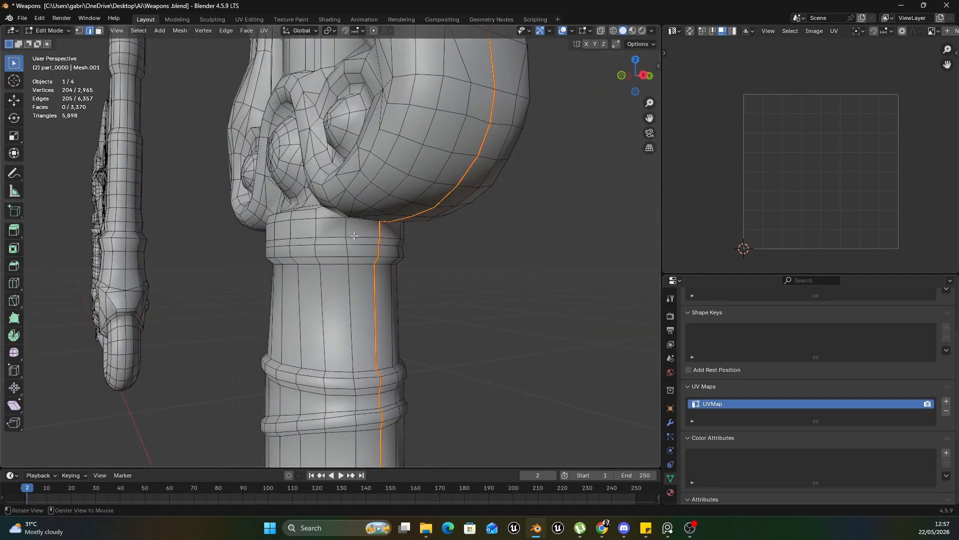
left_click_drag(353, 235, 237, 243, "alt")
double_click(367, 222)
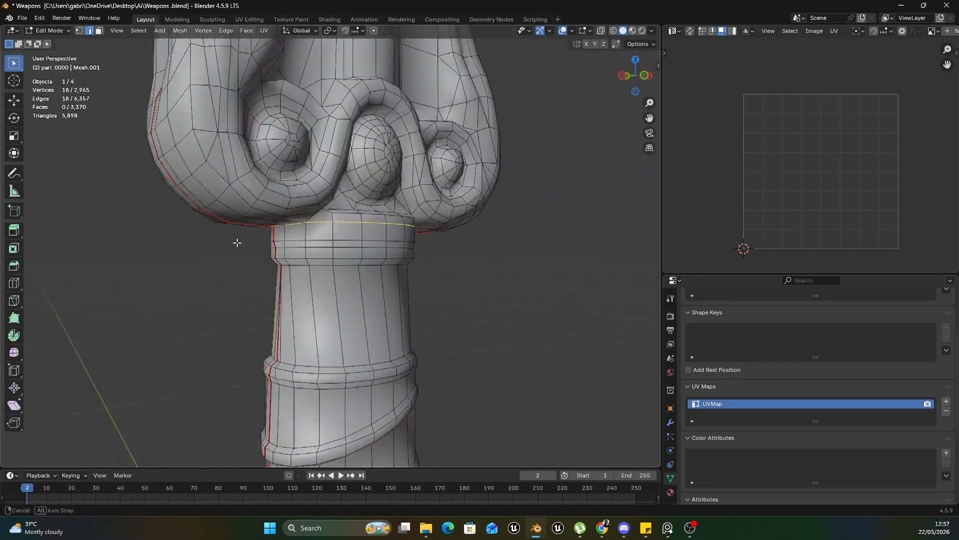
- Unwrap the entire dagger mesh with the Angle Based method and enlarge the UV editor
scroll(369, 294, "down", 8)
key("a")
key("u")
left_click(368, 294)
scroll(810, 171, "up", 2)
left_click_drag(770, 274, 770, 372)
key("u")
left_click(370, 210)
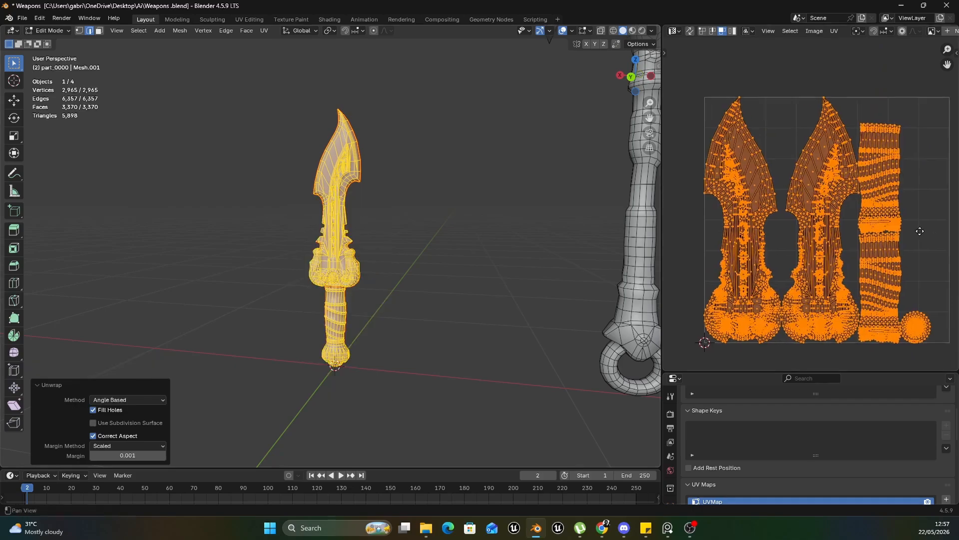
- Check the pommel's seams against its UV island and unwrap the whole dagger mesh again
middle_click_drag(920, 231, 918, 232)
scroll(350, 335, "up", 7)
middle_click_drag(349, 320, 420, 195)
scroll(389, 280, "up", 4)
middle_click_drag(389, 260, 416, 294)
middle_click_drag(889, 250, 805, 199)
left_click(386, 200)
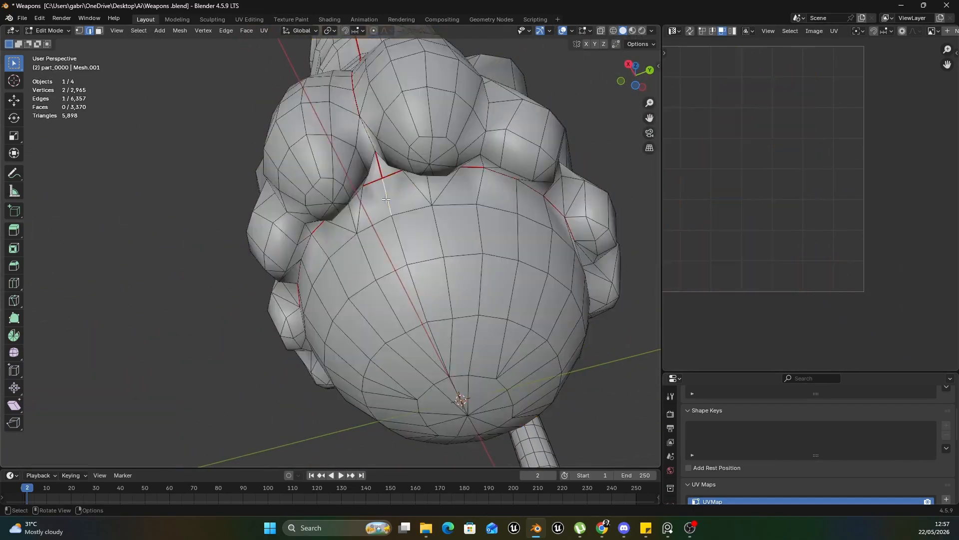
key("a")
key("u")
left_click(385, 199)
left_click(438, 348)
- Mark the edge loop around the pommel's rounded end as a seam and unwrap the whole dagger mesh
mouse_move(438, 345)
middle_mouse_down()
mouse_move(455, 328)
mouse_move(433, 332)
middle_mouse_up()
double_click(425, 237)
right_click(424, 237)
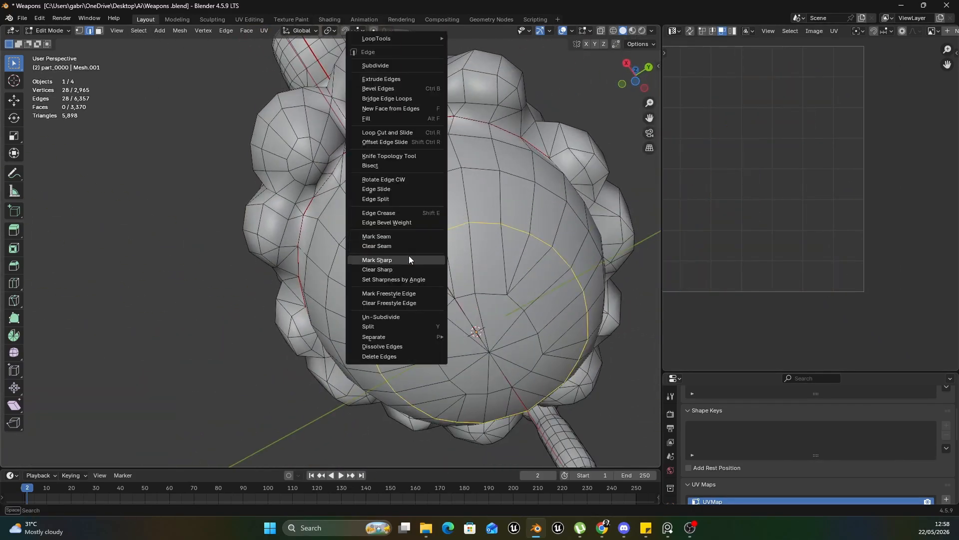
left_click(403, 236)
key("a")
key("u")
left_click(402, 238)
- Mark another edge on the pommel's rounded end as a seam and unwrap the whole dagger mesh again
scroll(815, 270, "up", 5)
middle_click_drag(425, 240, 447, 220)
left_click(488, 202)
right_click(488, 201)
left_click(482, 222)
key("a")
key("u")
left_click(482, 222)
- Mark the short edge path inside the pommel's new seam loop as a seam and redo the dagger's unwrap
left_click(442, 222)
right_click(329, 213)
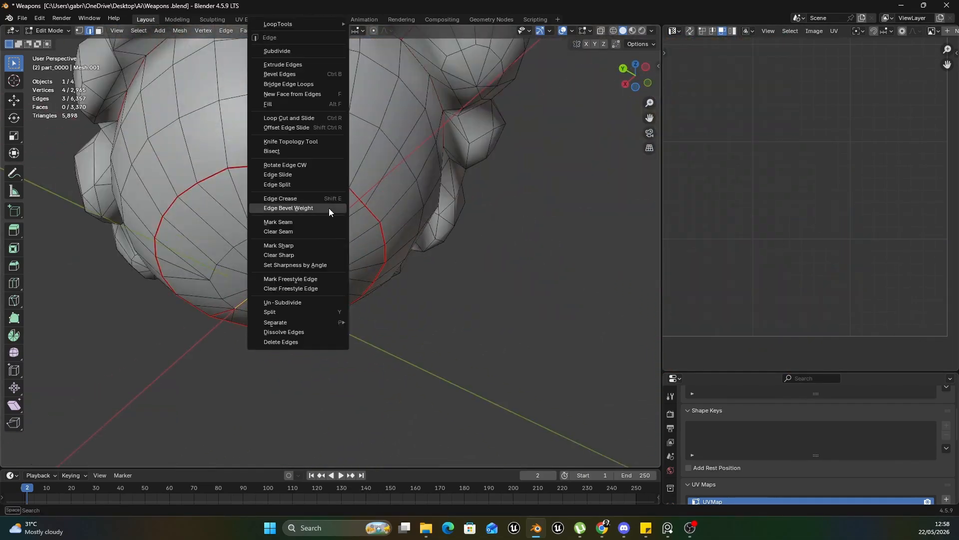
left_click(329, 222)
key("a")
key("u")
left_click(329, 222)
scroll(782, 260, "up", 5)
scroll(782, 260, "down", 5)
- Enlarge the UV editor, scale down the dagger's whole UV layout and move it so it sits roughly centred inside the UV tile
middle_click_drag(320, 270, 296, 220, "alt")
left_click_drag(661, 240, 510, 239)
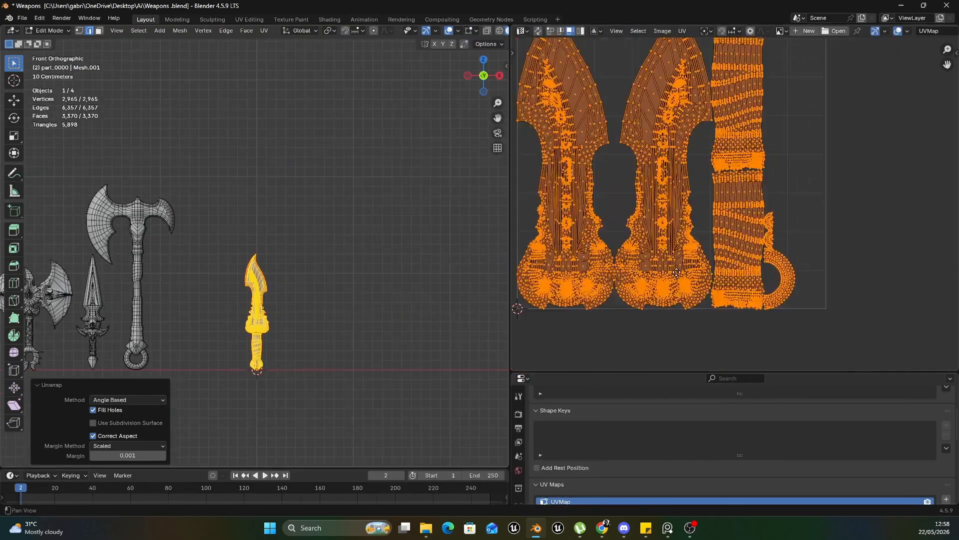
middle_click_drag(676, 272, 711, 295)
scroll(712, 294, "down", 1)
key("s")
left_click(824, 268)
left_click(682, 31)
left_click(697, 81)
key("s")
left_click(818, 265)
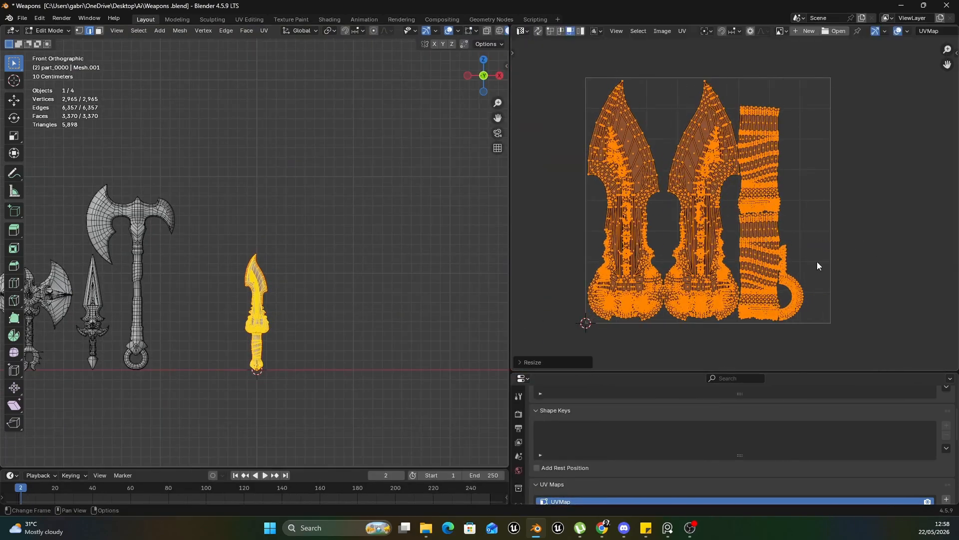
key("g")
left_click(847, 270)
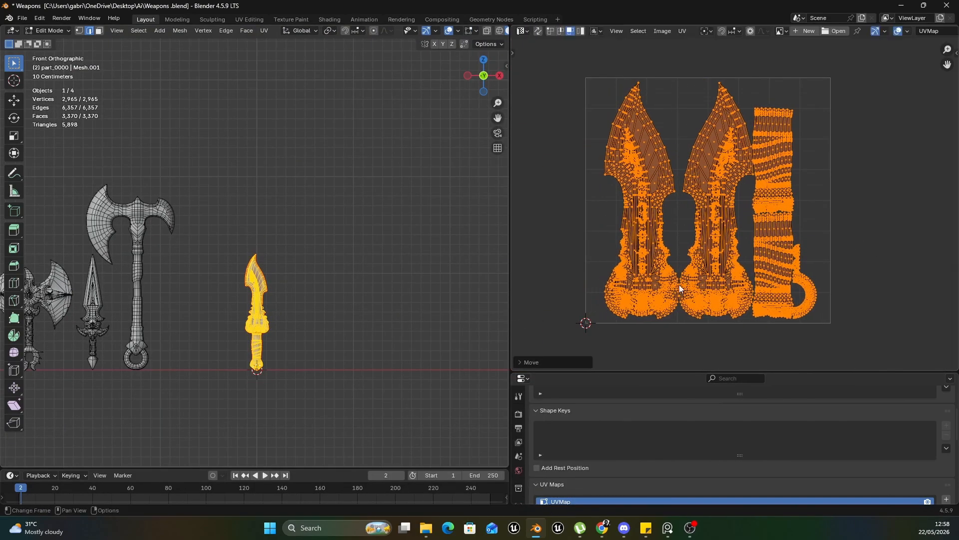
- Return to Object Mode, unhide the high-poly dagger and clear the selection
scroll(338, 285, "up", 3)
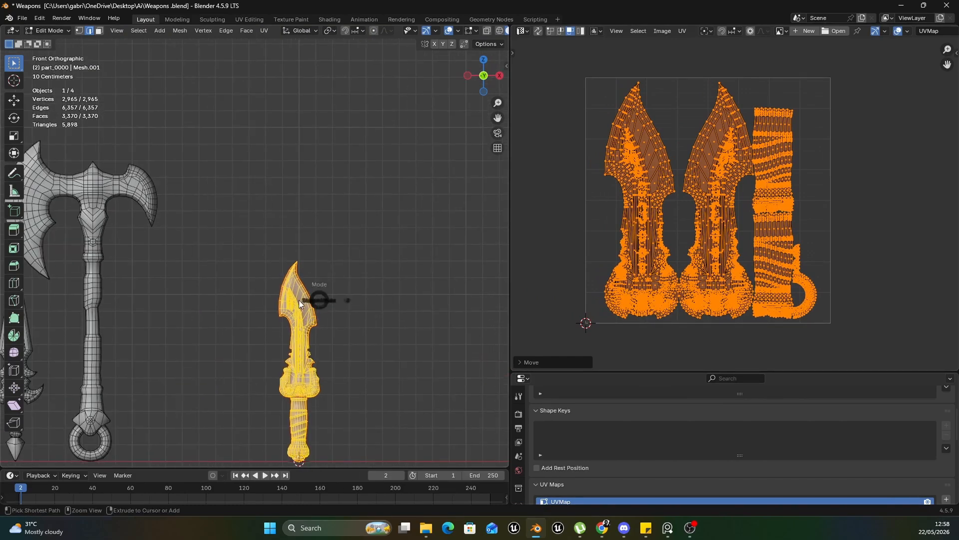
left_click(220, 303)
scroll(221, 301, "down", 5)
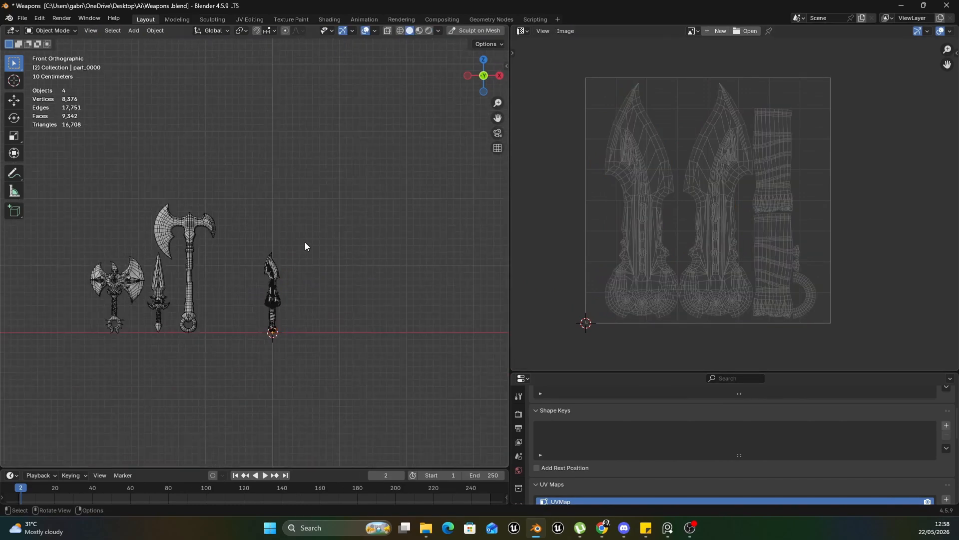
scroll(305, 242, "up", 2)
key("alt+h")
scroll(305, 242, "up", 5)
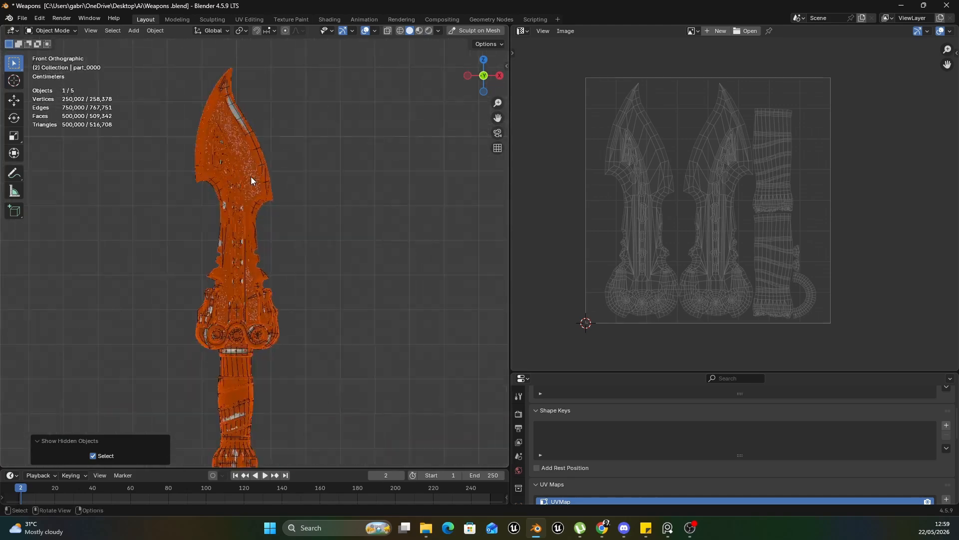
scroll(251, 176, "up", 1)
middle_click_drag(251, 176, 267, 249, "shift")
left_click(305, 198)
- Move the high-poly dagger off the low-poly one to compare the two meshes, and cancel the move
middle_click_drag(305, 200, 262, 281)
scroll(264, 212, "up", 3)
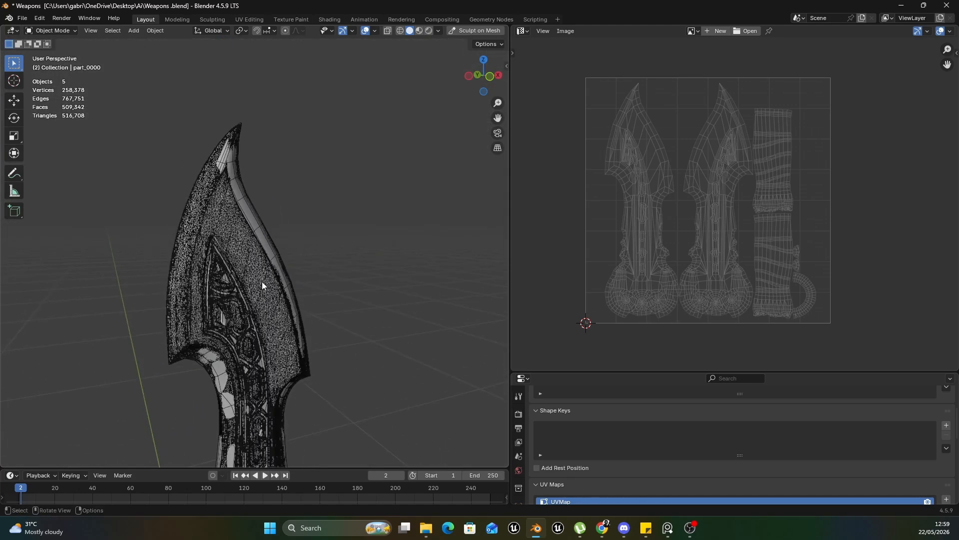
left_click(262, 283)
key("g")
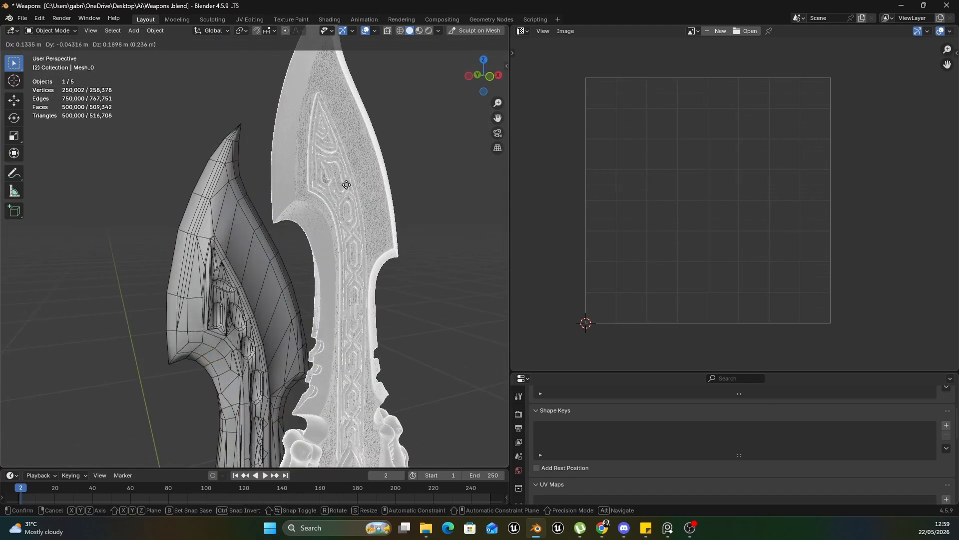
right_click(347, 186)
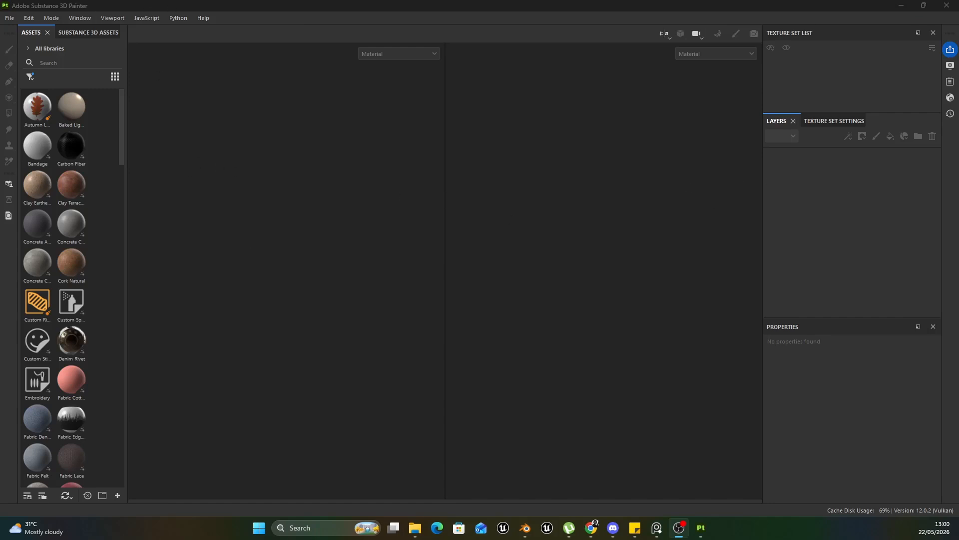
- In Substance 3D Painter, create a new project from Blade LP.fbx with the Unreal Engine (starter_assets) template at 2048 x 2048
left_click(4, 20)
left_click(20, 33)
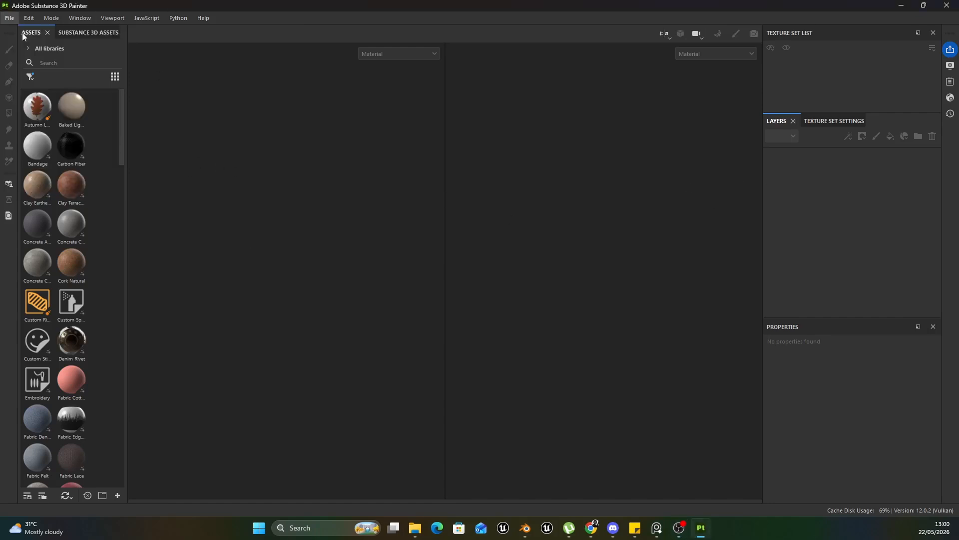
left_click(583, 158)
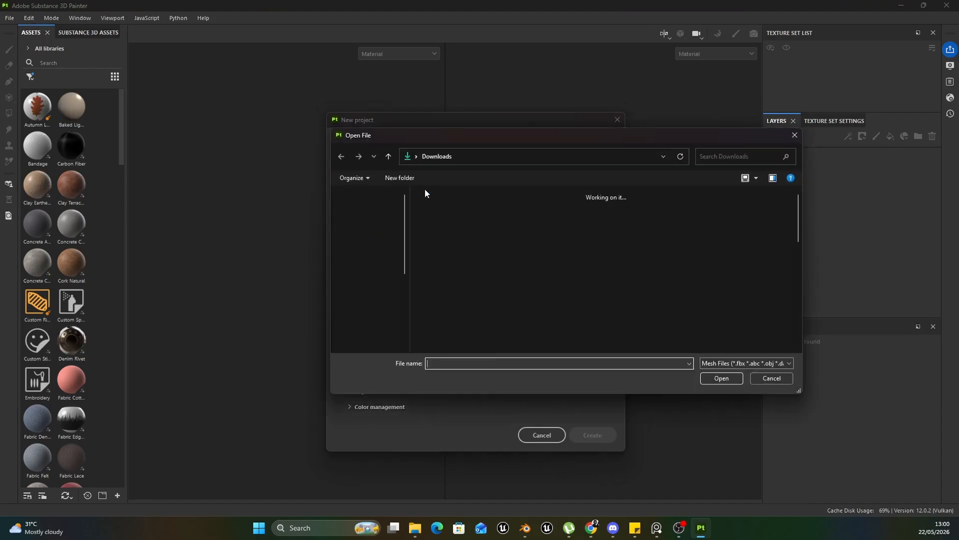
type("C:\\Users\\Raven Studio\\OneDrive\\Desktop\\Ai")
key("Return")
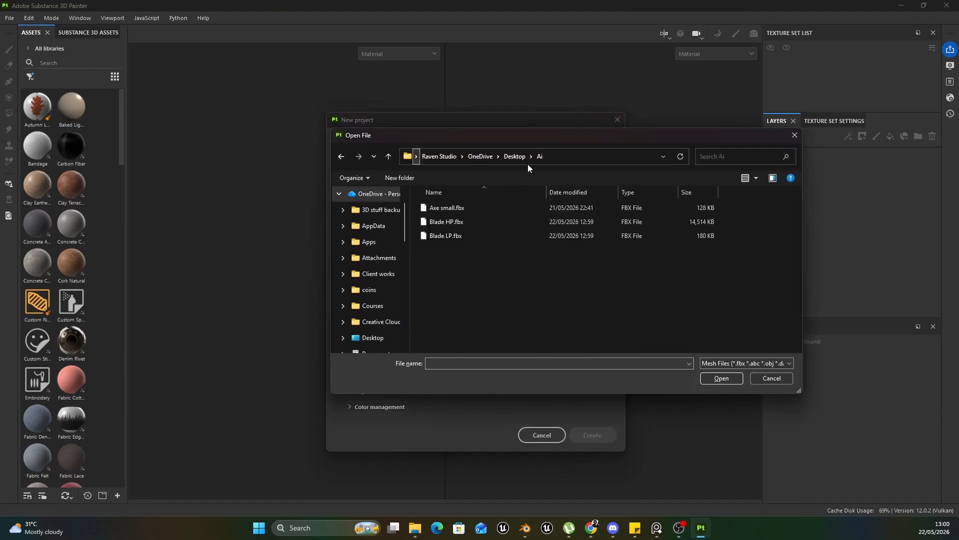
double_click(449, 235)
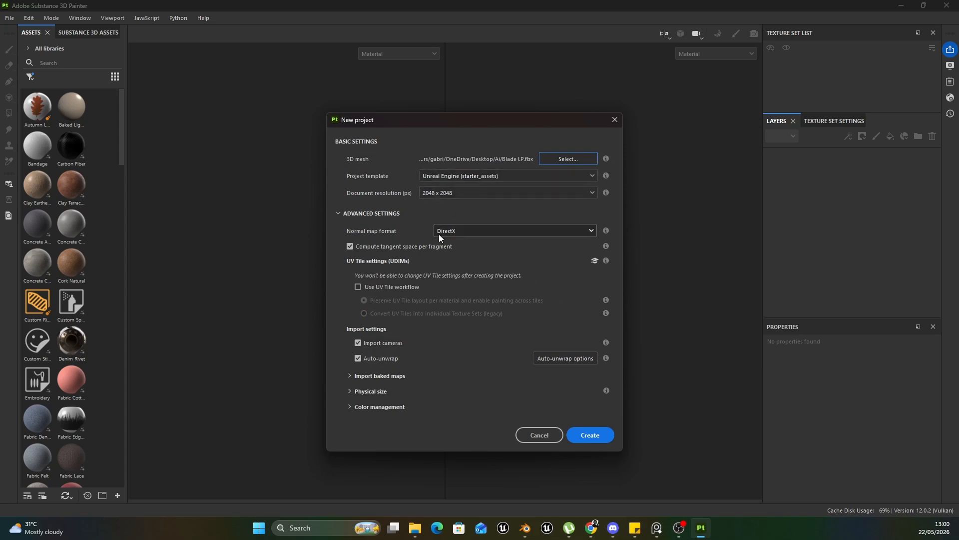
left_click(590, 435)
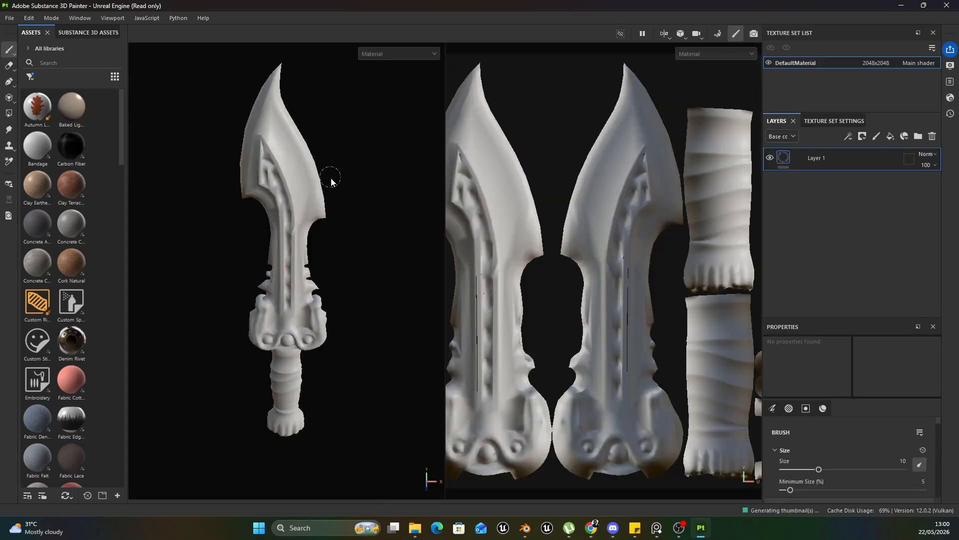
- Switch to baking mode and load Blade HP.fbx as the high poly scene
mouse_move(320, 225)
left_mouse_down("alt")
mouse_move(177, 228)
mouse_move(335, 230)
left_mouse_up("alt")
mouse_move(335, 230)
right_mouse_down("alt")
mouse_move(298, 298)
mouse_move(314, 231)
right_mouse_up("alt")
middle_click_drag(314, 231, 320, 263, "alt")
left_click_drag(321, 264, 285, 258, "alt")
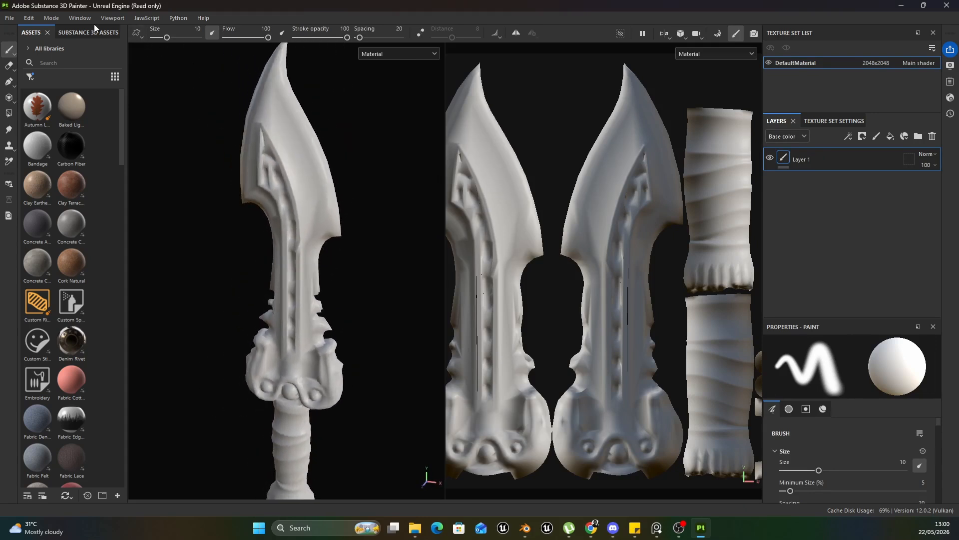
left_click(59, 32)
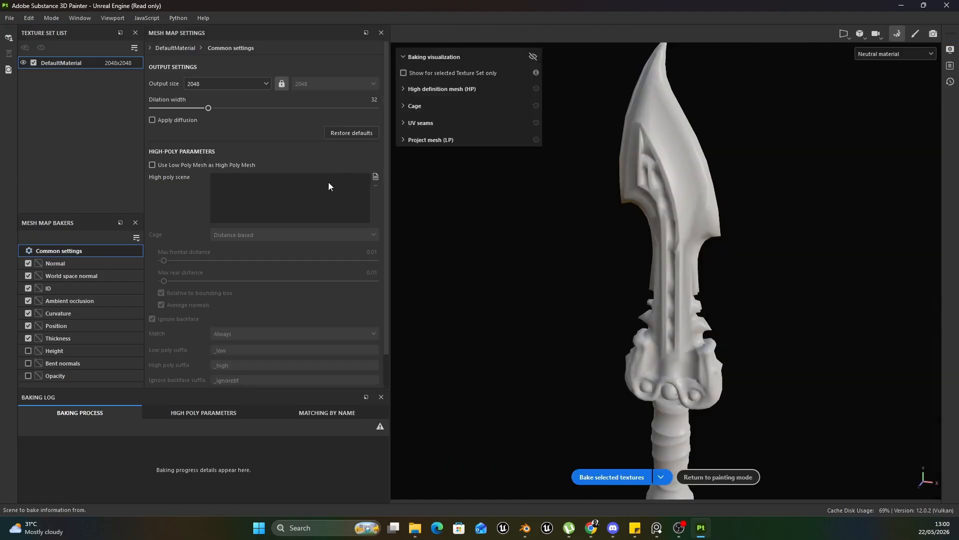
left_click(375, 177)
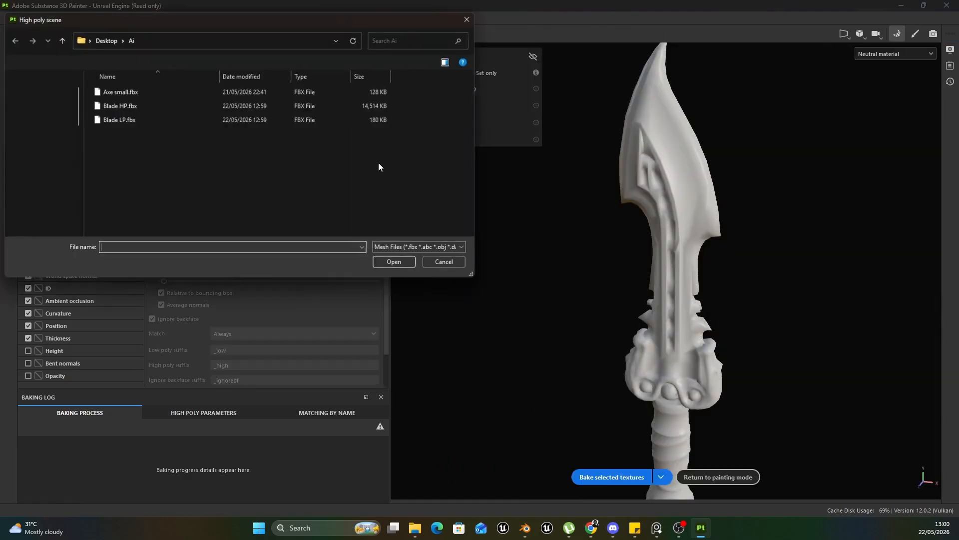
double_click(166, 107)
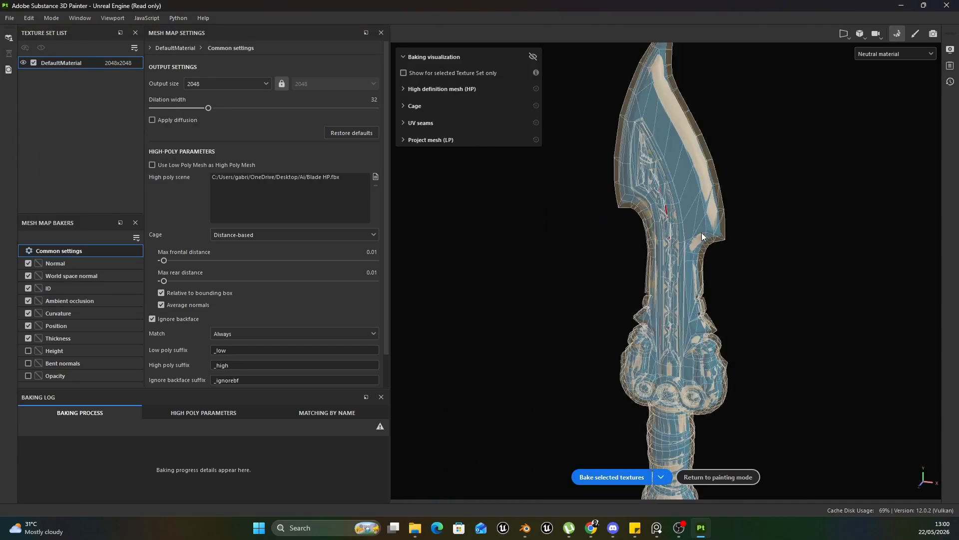
- Examine how the distance-based cage and low-poly mesh enclose the high-poly blade
scroll(702, 232, "down", 4)
left_click_drag(701, 233, 719, 231, "alt")
scroll(719, 231, "up", 5)
scroll(719, 227, "up", 2)
middle_click_drag(719, 227, 658, 269, "alt")
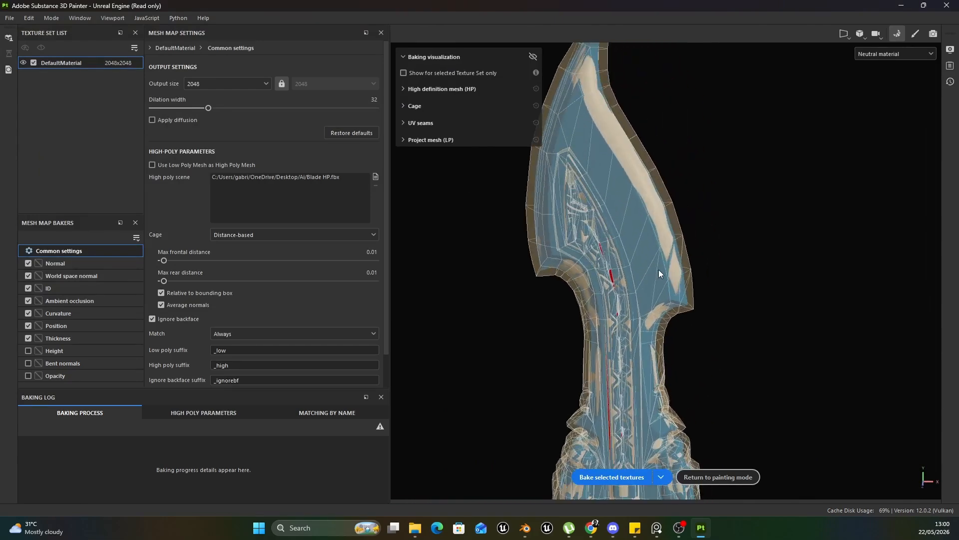
left_click_drag(658, 269, 615, 269, "alt")
scroll(667, 255, "up", 3)
- Try the Automatic (experimental) cage on the blade and set the cage back to Distance-based
left_click(240, 235)
left_click(234, 256)
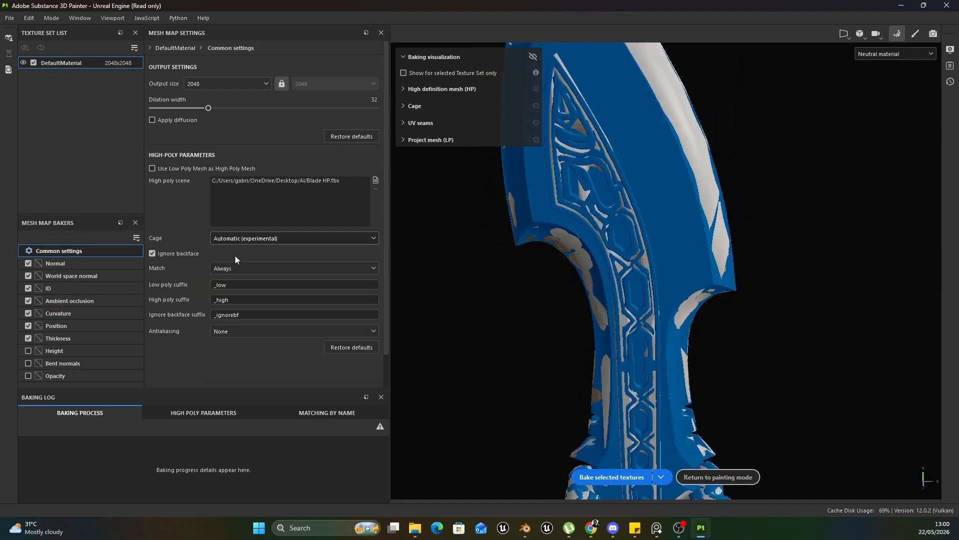
scroll(703, 264, "down", 3)
left_click_drag(698, 276, 438, 237, "alt")
left_click(313, 231)
left_click(294, 250)
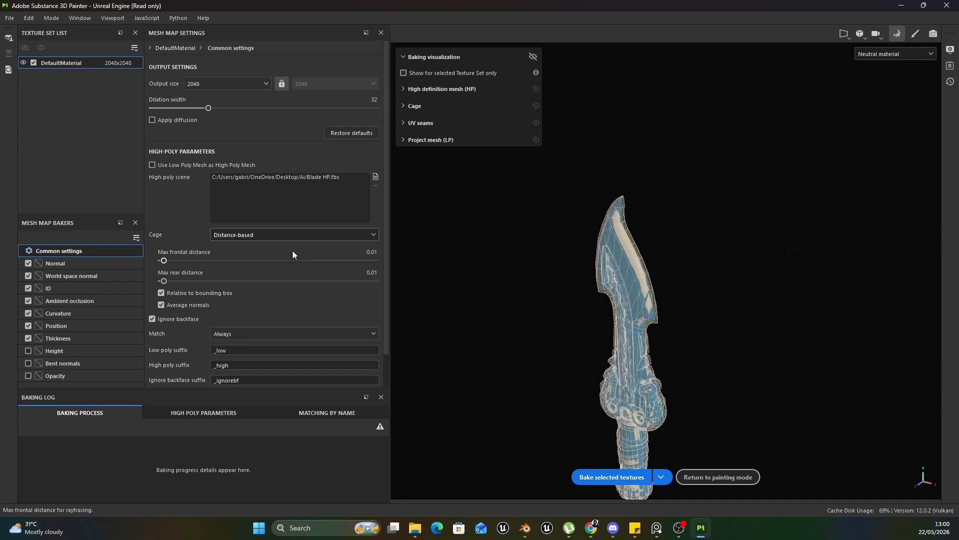
- Bake the mesh maps with a max frontal distance of 0.009 and max rear distance of 0.014, and return to painting mode
scroll(634, 309, "up", 5)
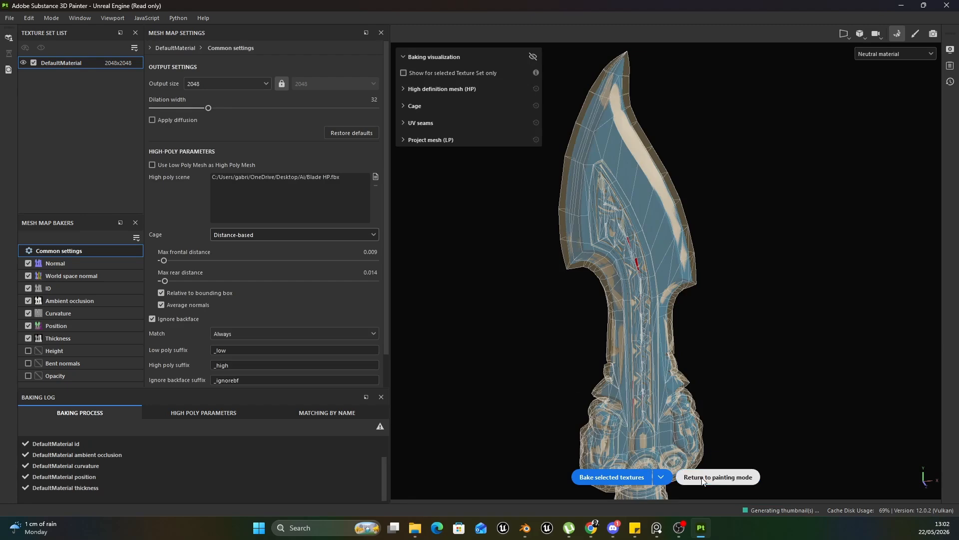
left_click(702, 477)
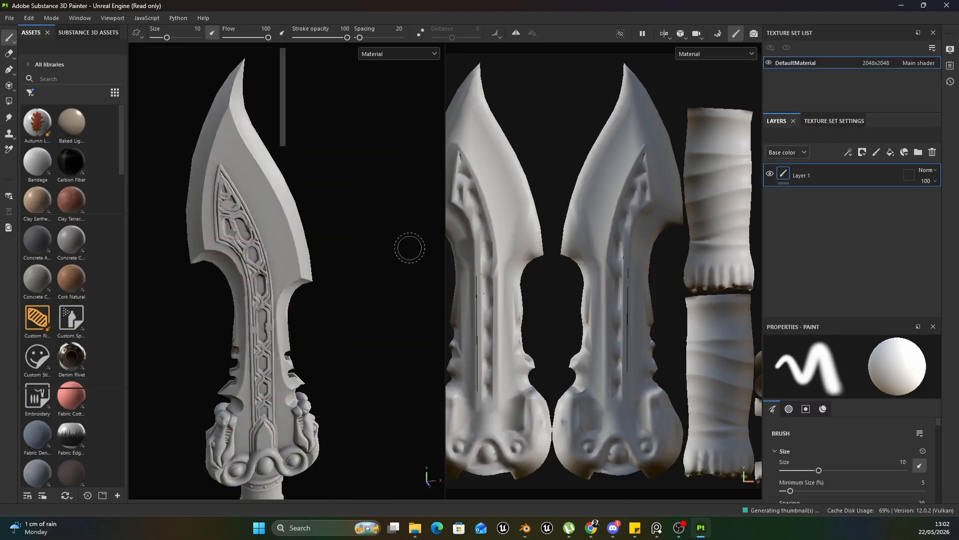
- Inspect the baked detail on the blade, guard, handle and pommel in the 3D and UV views
mouse_move(409, 246)
left_mouse_down("alt")
mouse_move(360, 329)
mouse_move(177, 333)
mouse_move(315, 338)
mouse_move(362, 328)
left_mouse_up("alt")
middle_click_drag(274, 348, 310, 265, "alt")
scroll(313, 280, "up", 5)
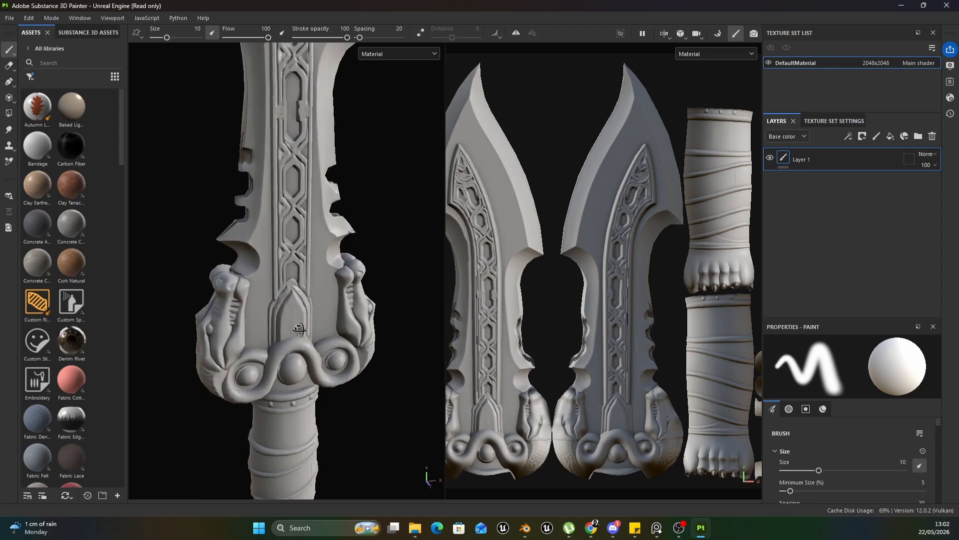
left_click_drag(260, 305, 274, 323, "alt")
scroll(295, 350, "down", 3)
middle_click_drag(314, 409, 331, 271, "alt")
left_click_drag(331, 271, 260, 265, "alt")
middle_click_drag(317, 230, 297, 419, "alt")
left_click_drag(265, 357, 300, 360, "alt")
middle_click_drag(299, 360, 331, 288, "alt")
scroll(666, 320, "down", 3)
middle_click_drag(663, 327, 635, 327, "alt")
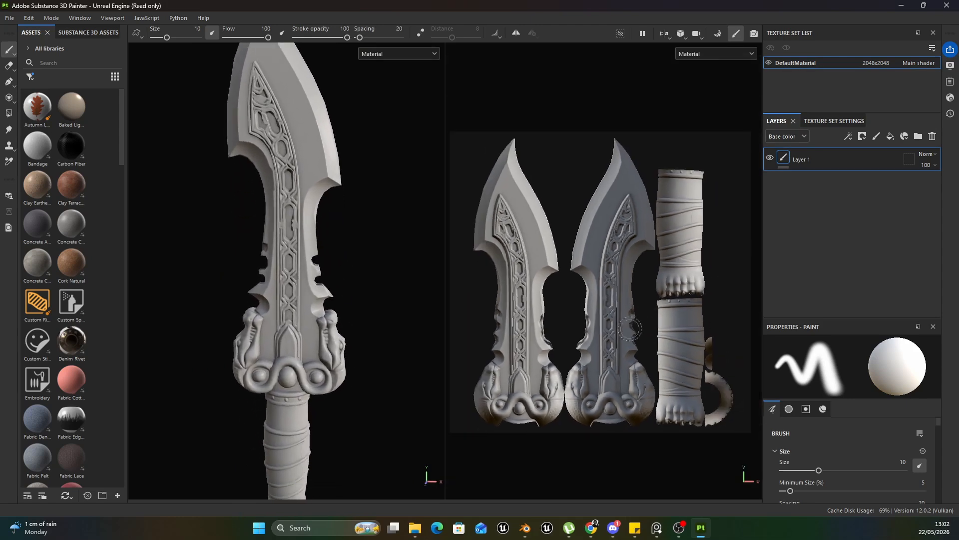
middle_click_drag(522, 284, 518, 285, "alt")
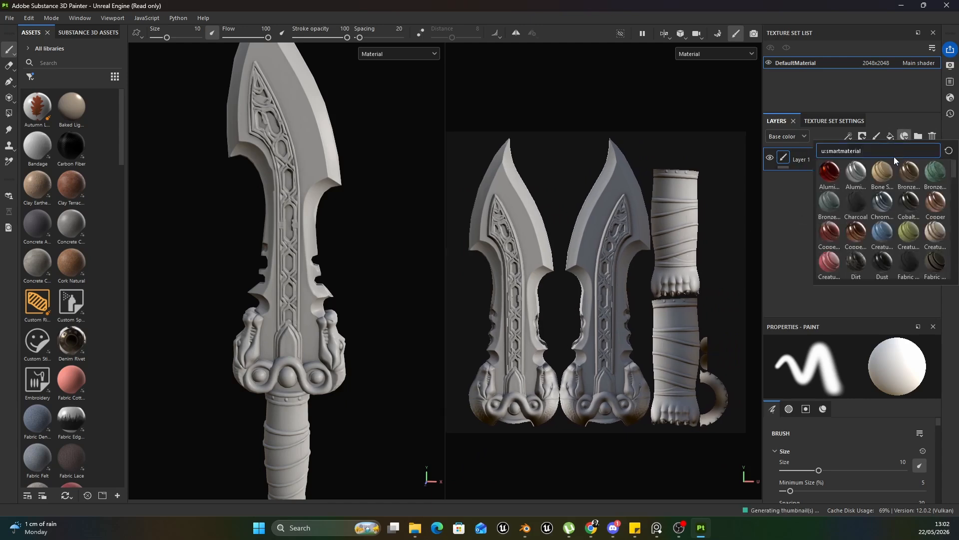
- Search the smart materials for metal and add Iron Old to the dagger
type("metal")
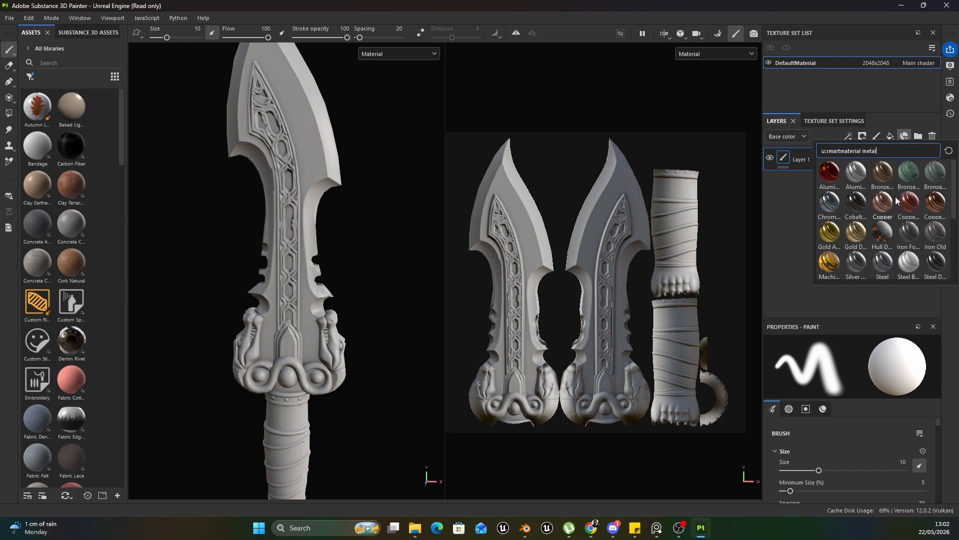
scroll(908, 242, "down", 3)
scroll(932, 221, "up", 3)
mouse_move(931, 235)
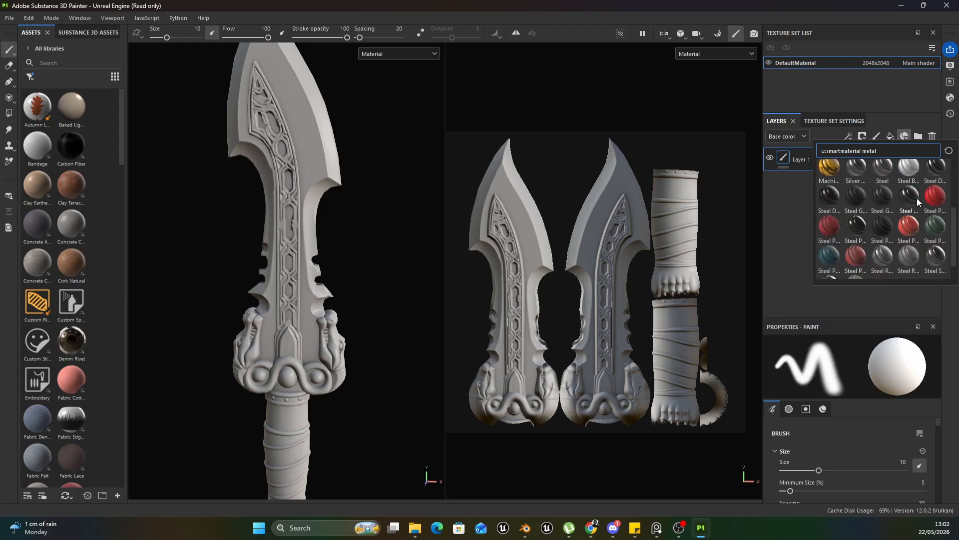
left_click(935, 233)
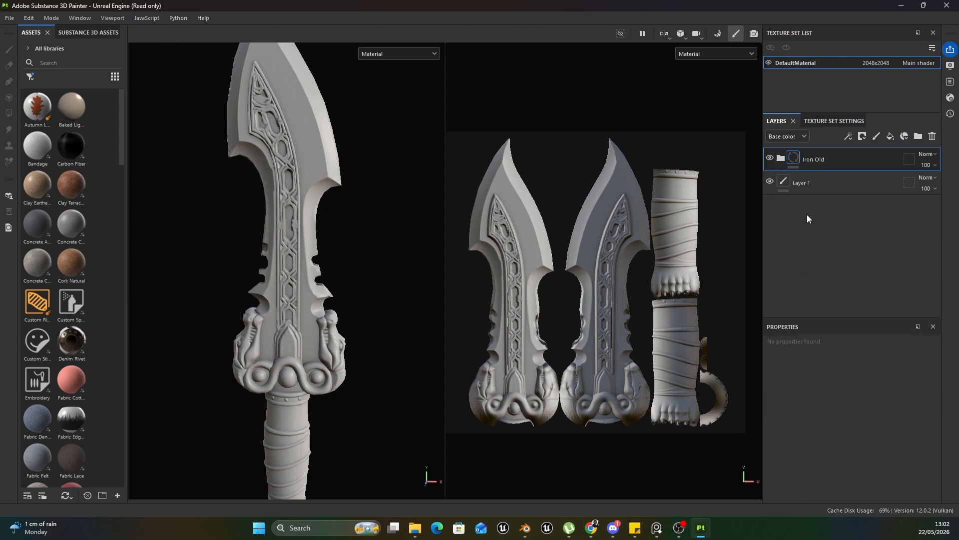
- Check the Iron Old material across the blade, guard and handle, and add a black mask to its layer
left_click_drag(326, 282, 338, 321, "alt")
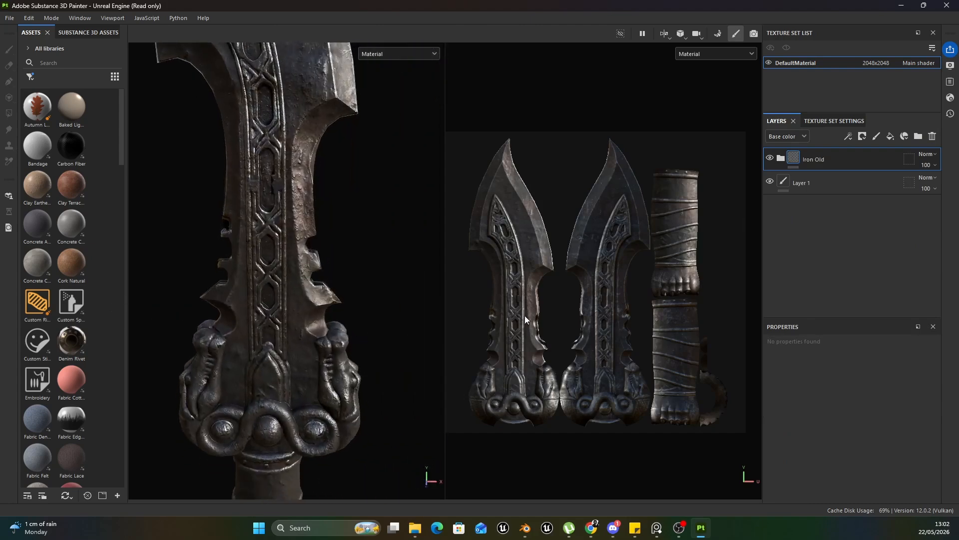
middle_click_drag(503, 318, 517, 321, "alt")
middle_click_drag(224, 402, 241, 205, "alt")
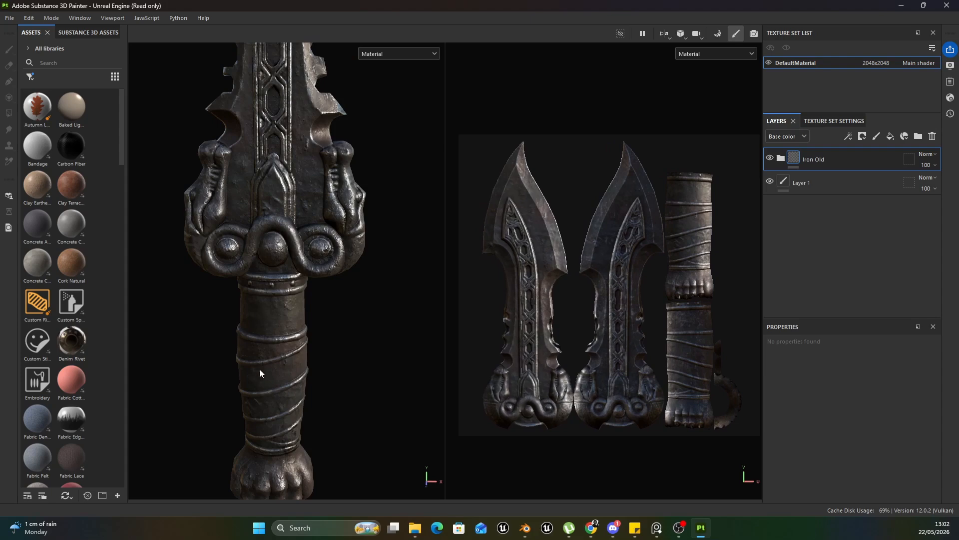
middle_click_drag(259, 368, 273, 284, "alt")
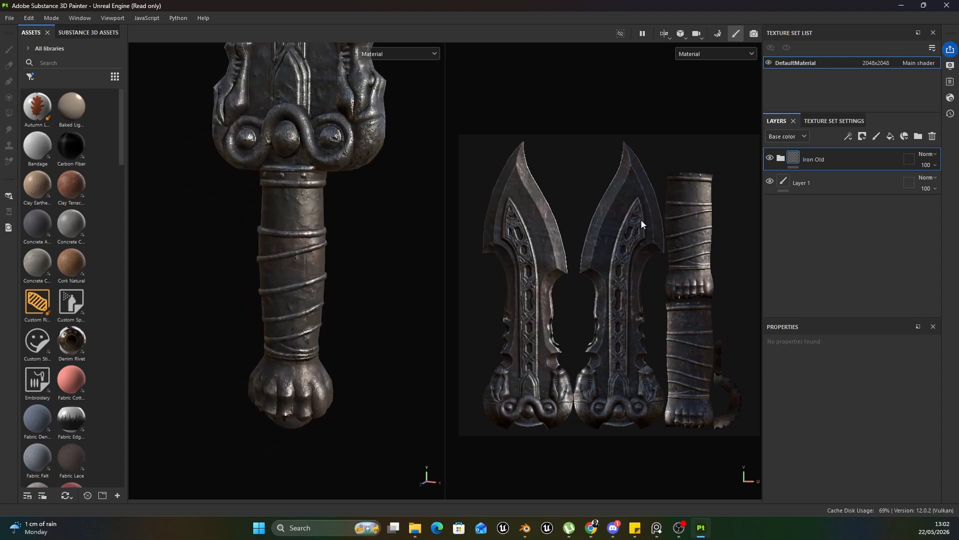
right_click(845, 157)
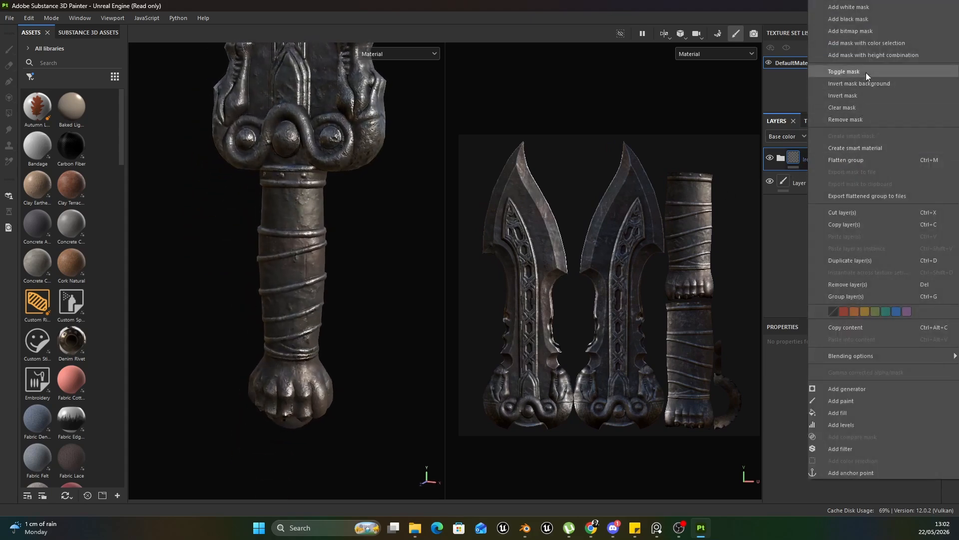
left_click(858, 19)
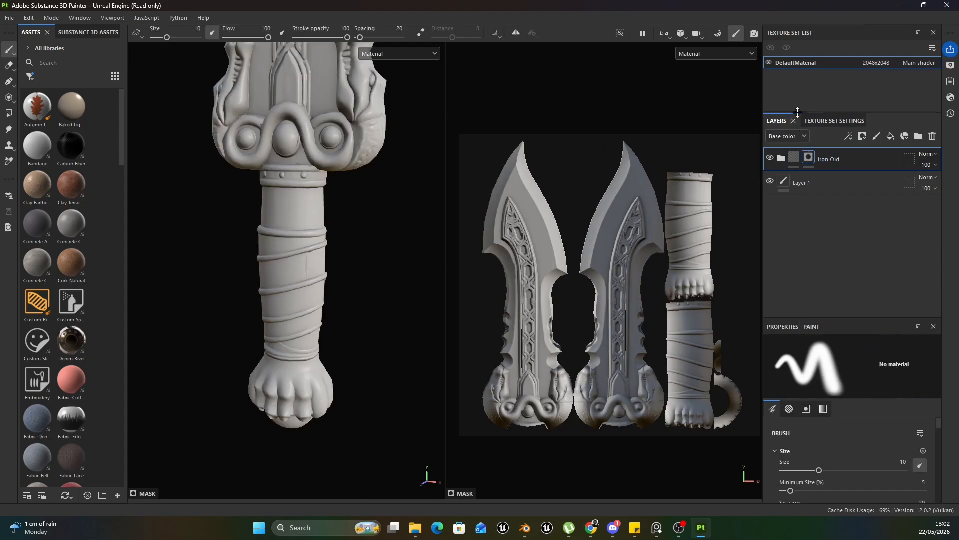
- Fill both blade UV islands into the Iron Old mask with Polygon Fill in UV chunk mode
left_click(11, 114)
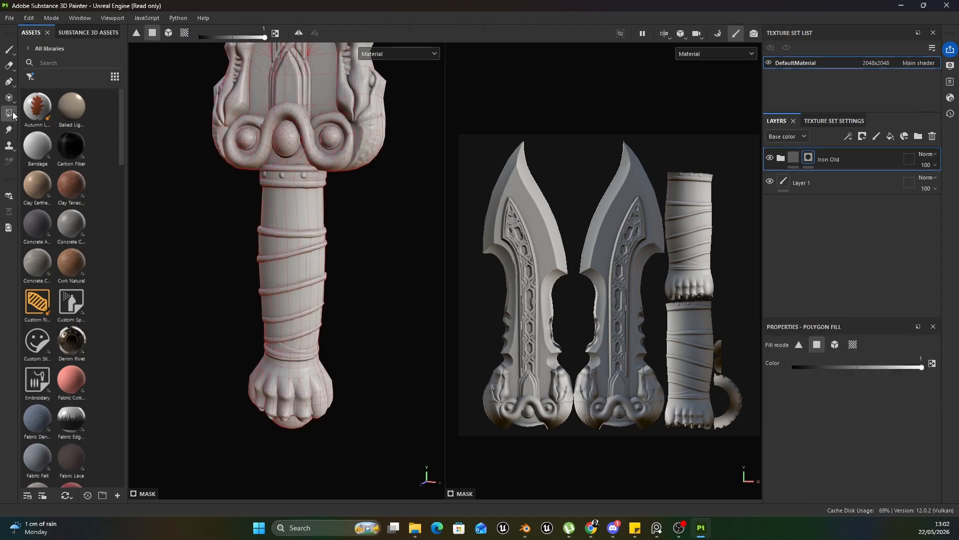
left_click(852, 345)
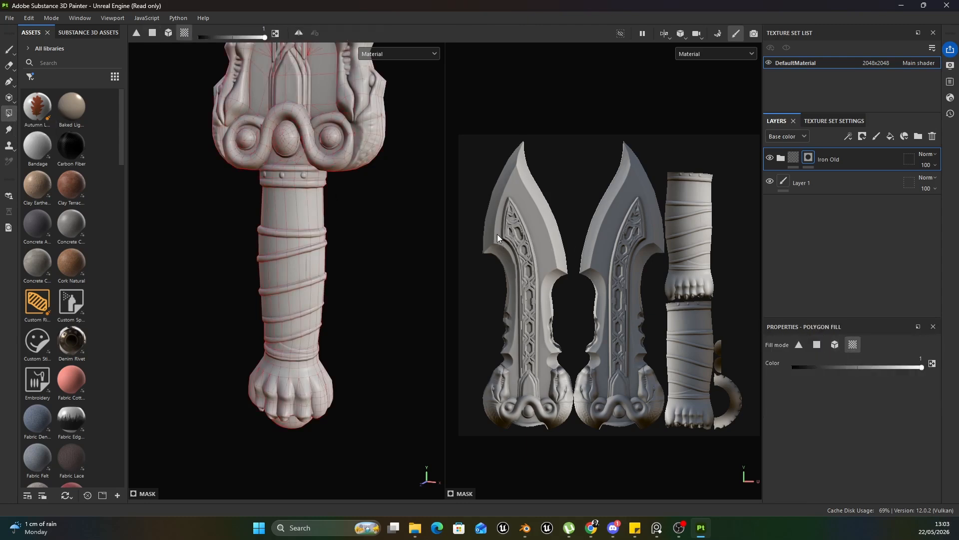
left_click(514, 237)
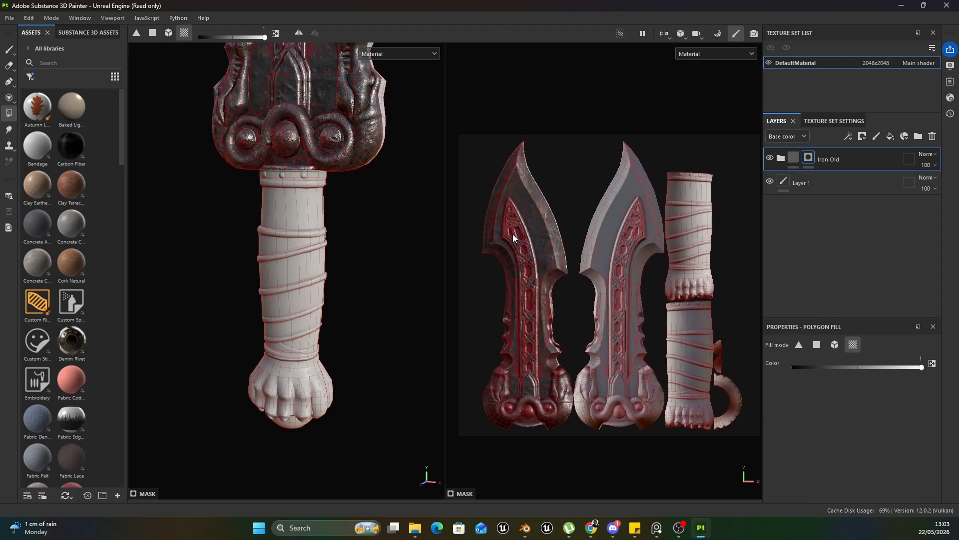
left_click(609, 239)
- Fill the pommel ball's small UV islands and the curved ring island beside the handle into the Iron Old mask
left_click_drag(331, 209, 320, 301, "alt")
scroll(376, 249, "up", 3)
middle_click_drag(310, 377, 301, 235, "alt")
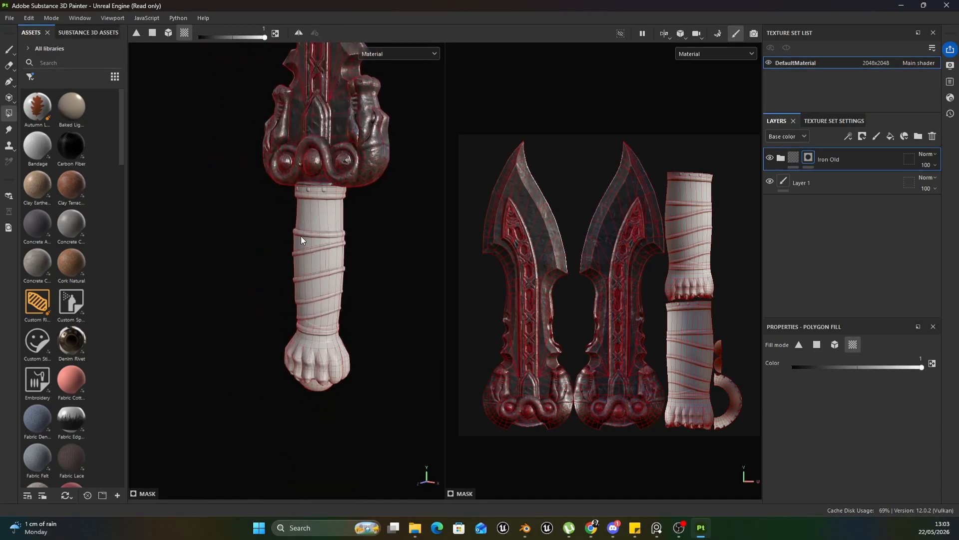
left_click_drag(301, 236, 318, 239, "alt")
scroll(318, 292, "up", 2)
middle_click_drag(318, 325, 309, 216, "alt")
scroll(319, 253, "up", 1)
scroll(314, 242, "up", 2)
left_click_drag(314, 245, 304, 265, "alt")
scroll(304, 265, "up", 1)
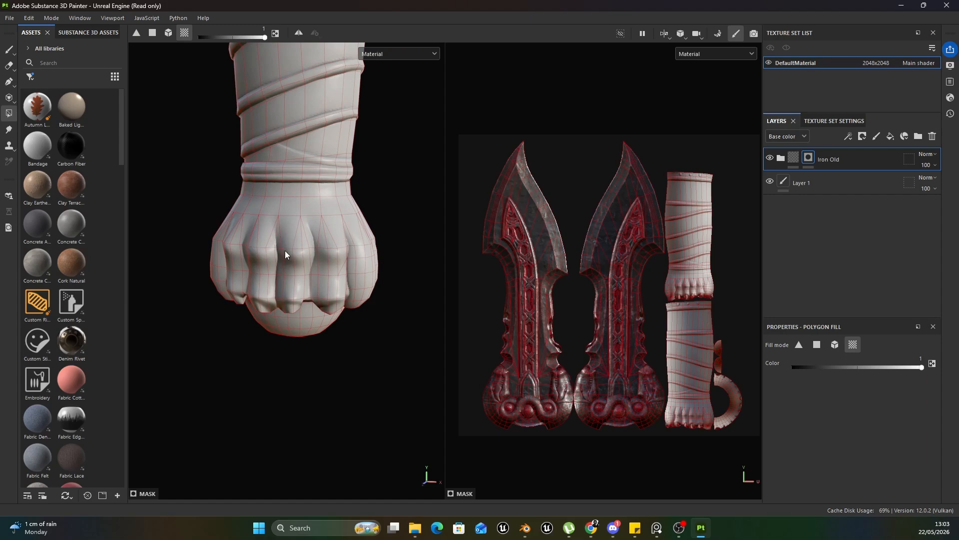
left_click_drag(272, 254, 232, 226, "alt")
middle_click_drag(676, 326, 582, 277, "alt")
scroll(644, 330, "up", 5)
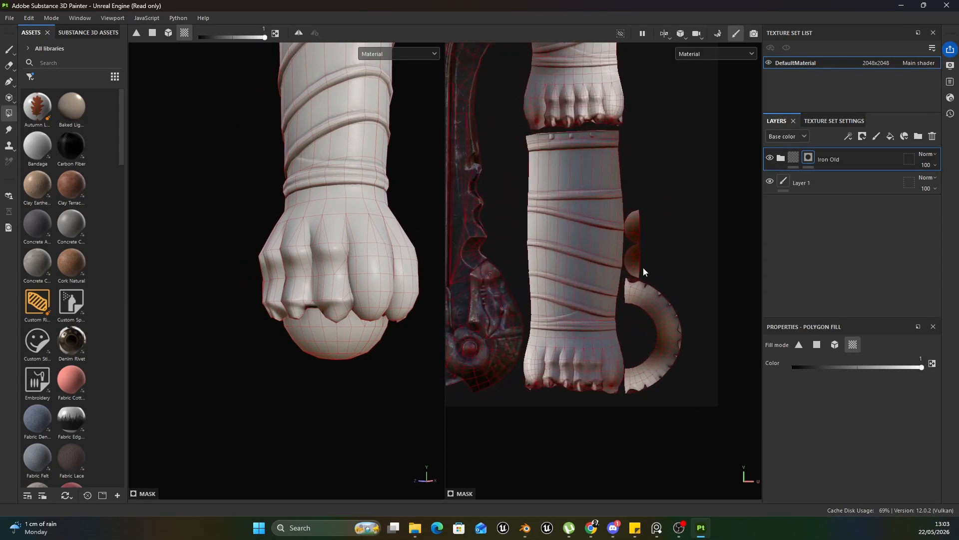
left_click_drag(632, 257, 633, 297)
middle_click_drag(366, 291, 356, 291, "alt")
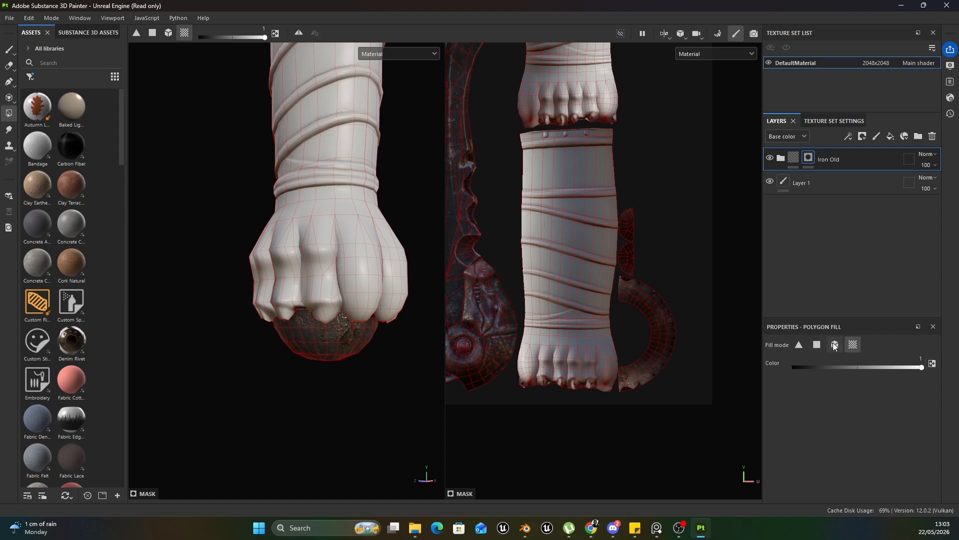
- Set Polygon Fill to whole faces and fill the claw area of the upper handle island into the Iron Old mask
left_click(819, 344)
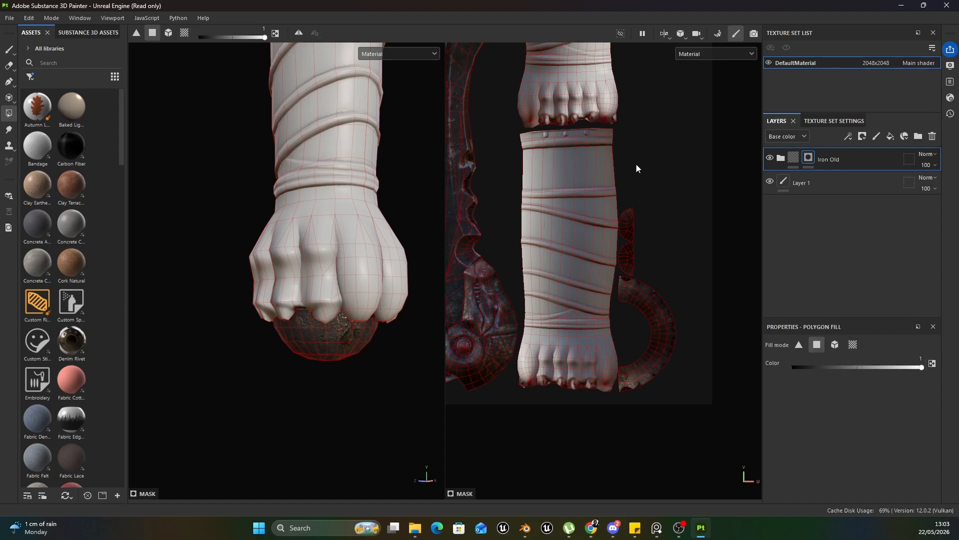
middle_click_drag(605, 131, 605, 311, "alt")
scroll(605, 312, "up", 3)
scroll(606, 315, "up", 2)
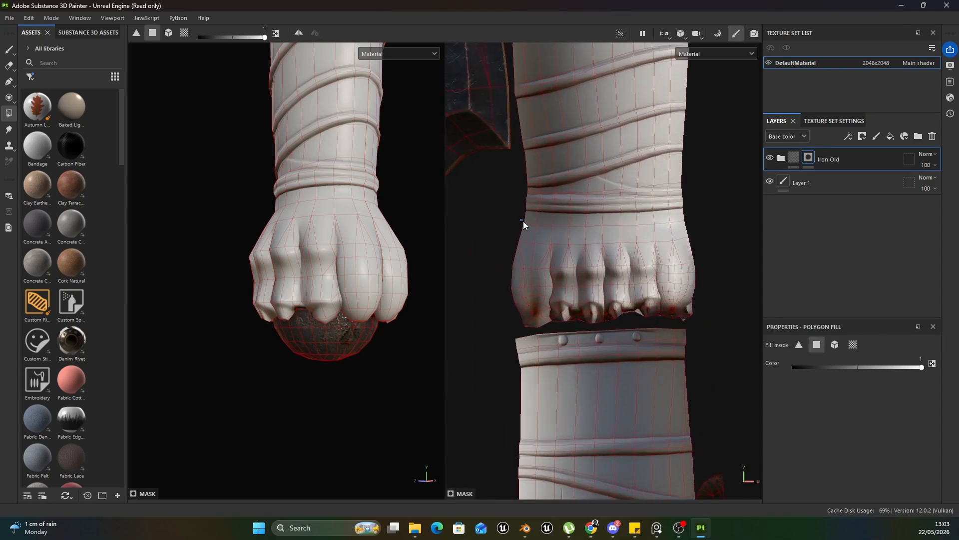
left_click_drag(523, 221, 626, 228)
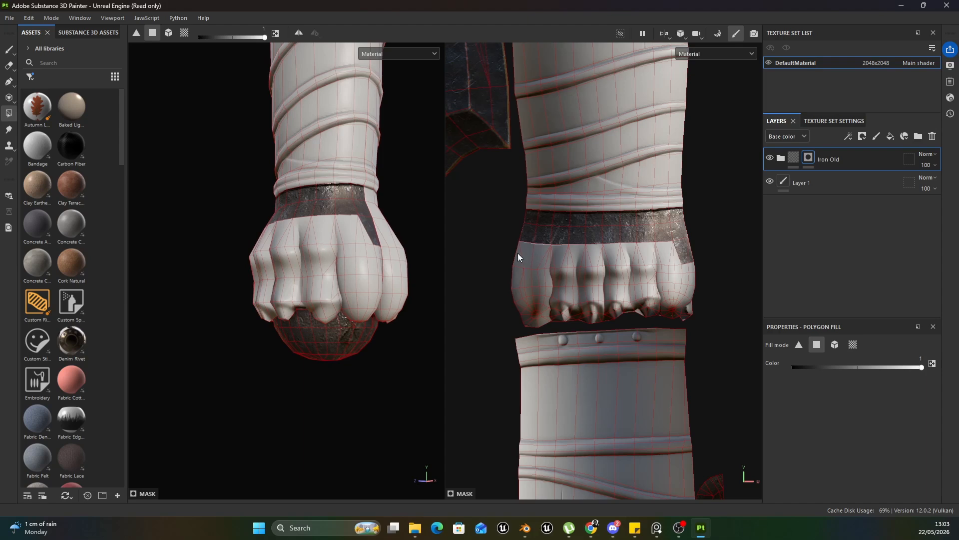
left_click_drag(508, 253, 717, 319)
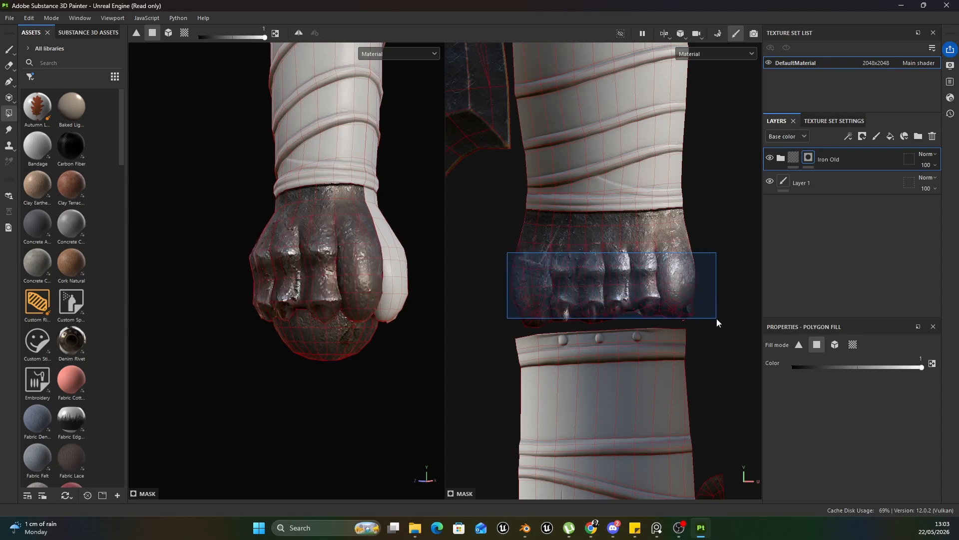
- Fill the claw area of the lower handle island into the Iron Old mask, including the remaining faces below the wrapping
middle_click_drag(634, 368, 634, 121)
middle_click_drag(682, 149, 632, 63)
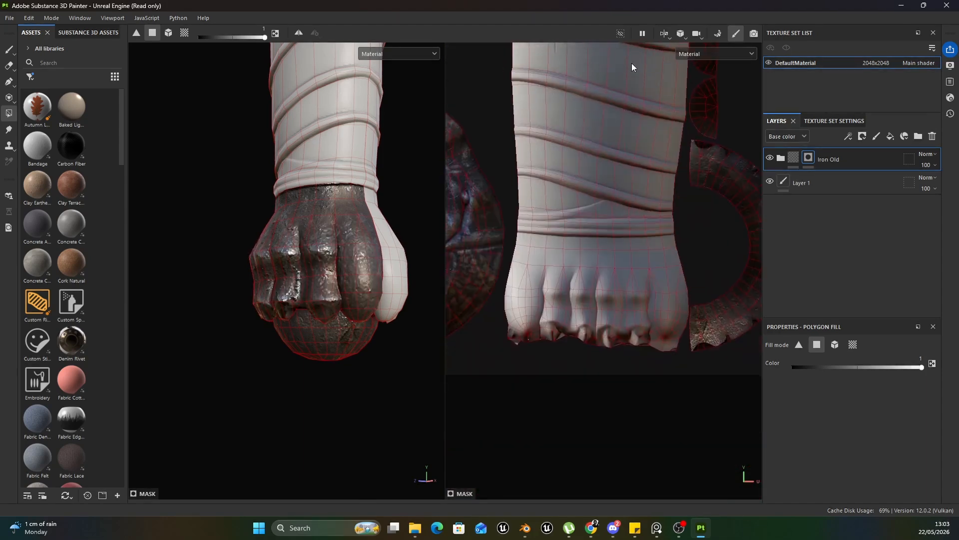
left_click_drag(691, 257, 512, 361)
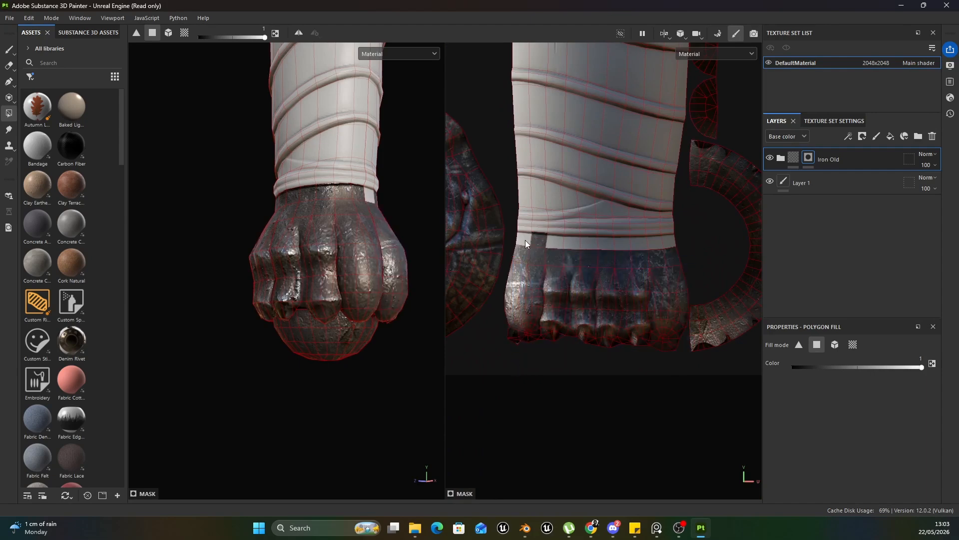
left_click_drag(526, 241, 563, 247)
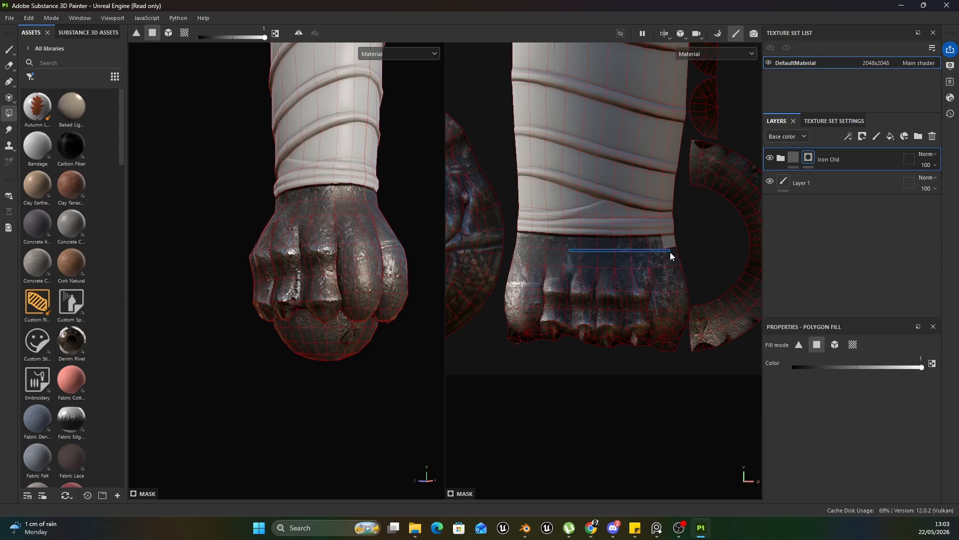
left_click_drag(670, 252, 682, 238)
- Examine the masked iron coverage around the claw, guard and upper handle in the 3D and UV views
scroll(289, 224, "down", 3)
left_click_drag(289, 223, 382, 219, "alt")
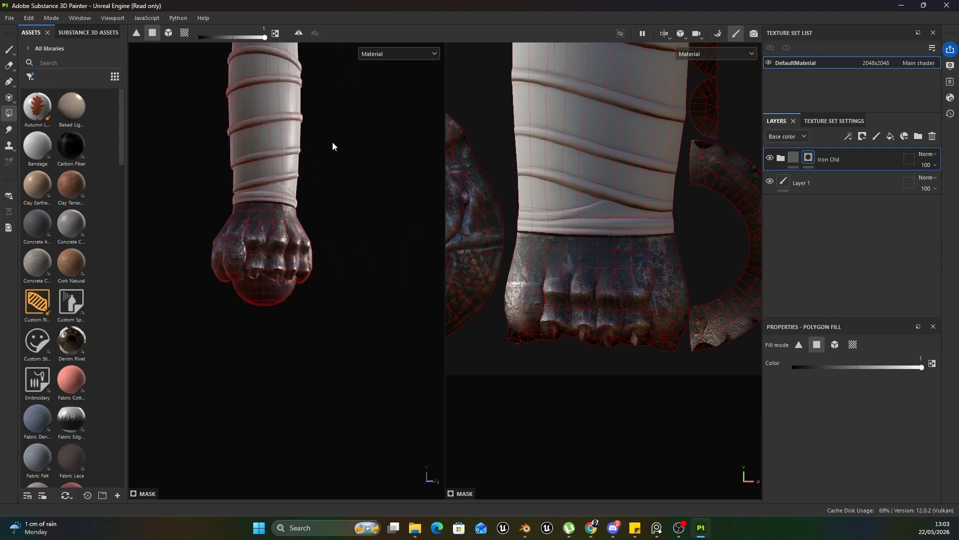
middle_click_drag(333, 147, 269, 287, "alt")
scroll(265, 238, "down", 3)
middle_click_drag(276, 174, 297, 249, "alt")
scroll(223, 282, "up", 3)
left_click_drag(223, 283, 310, 288, "alt")
scroll(295, 282, "up", 4)
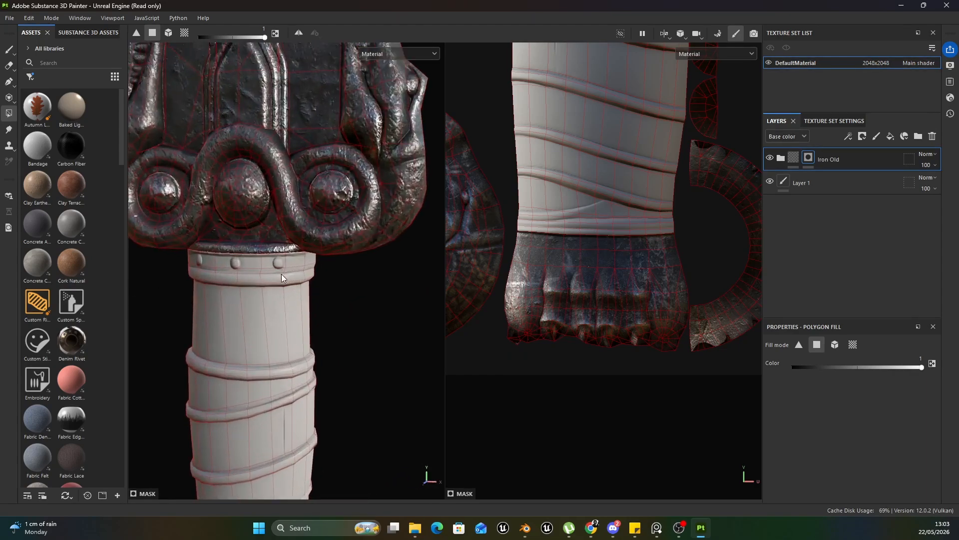
scroll(643, 207, "down", 3)
scroll(627, 220, "down", 2)
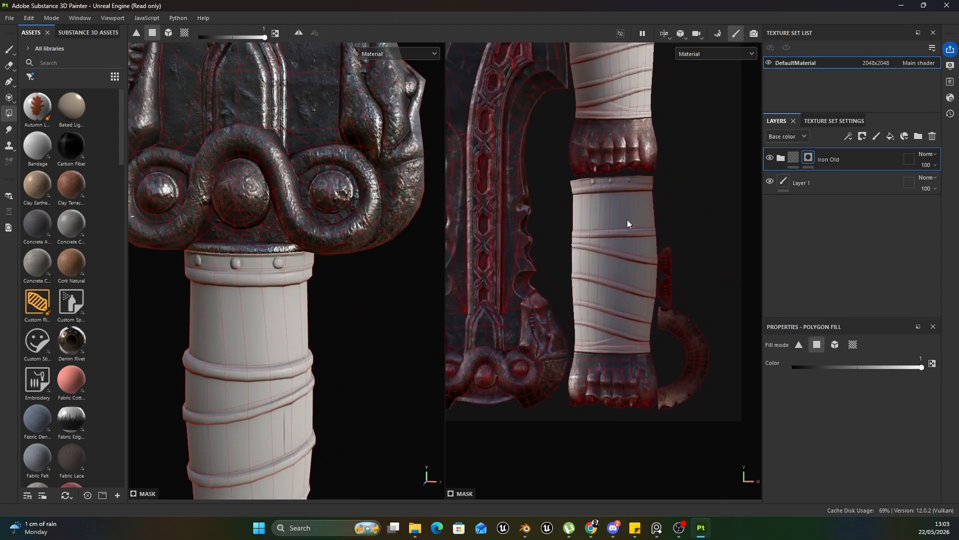
scroll(627, 220, "up", 2)
scroll(262, 317, "down", 3)
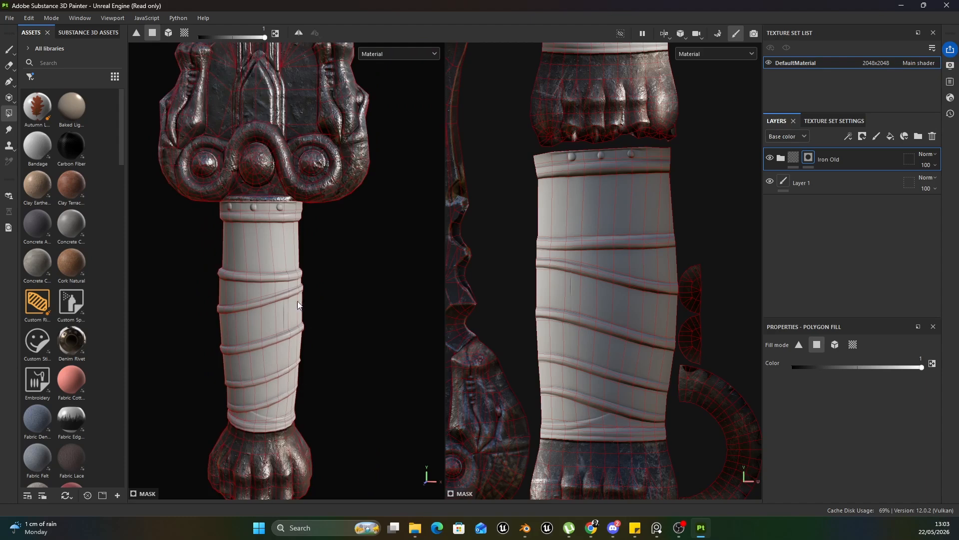
- Select Layer 1 beneath Iron Old and search the smart materials for leather
left_click(845, 183)
left_click(905, 136)
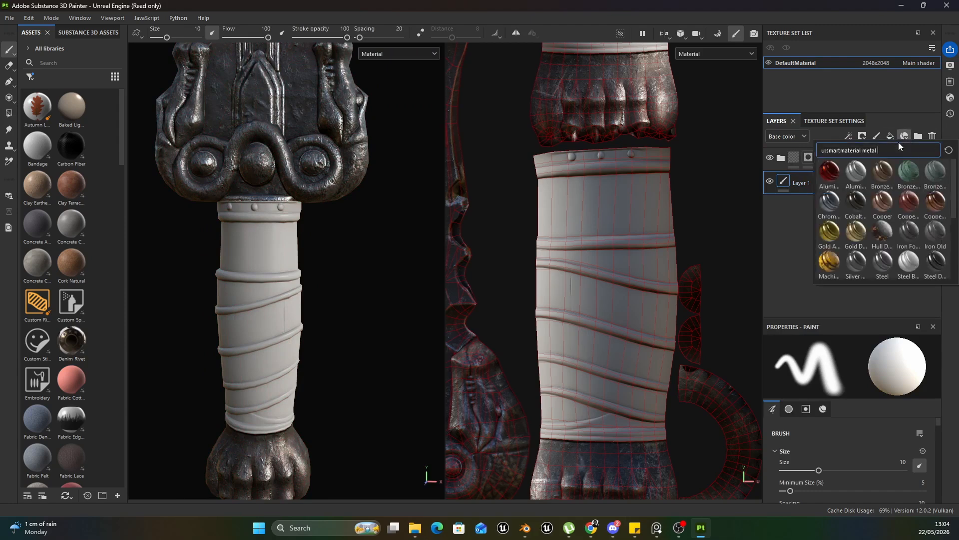
key("BackSpace")
key("BackSpace")
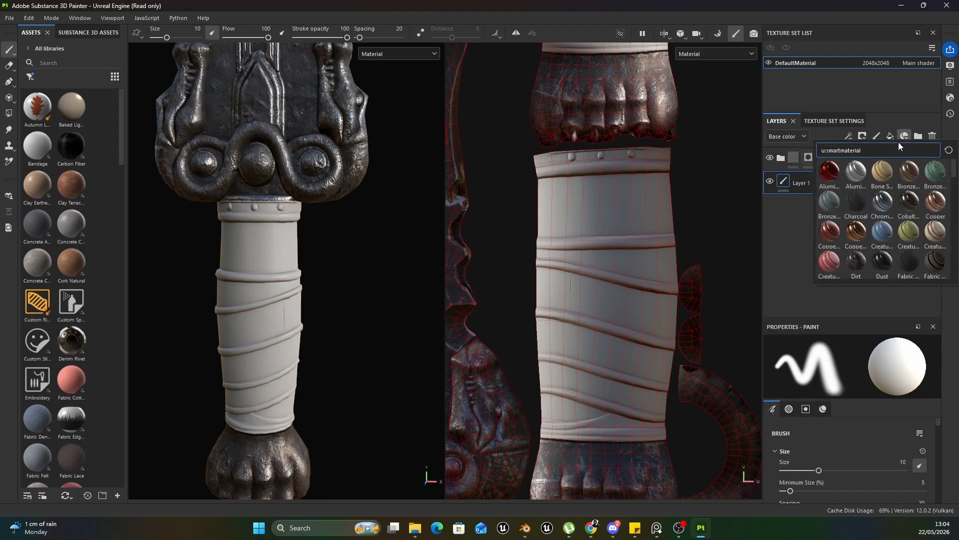
type("leather")
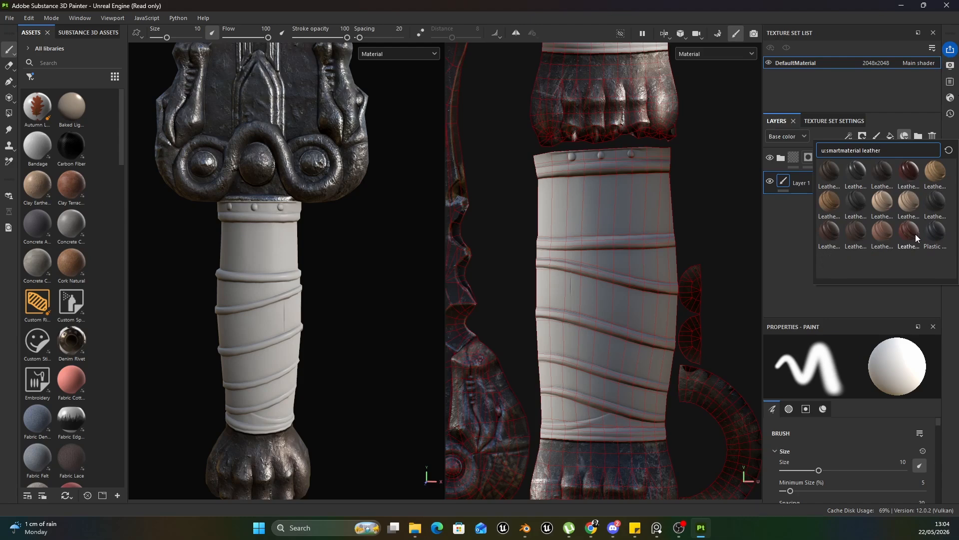
- Try the Leather Stylized smart material on the handle, check it in the 3D view, and undo it
mouse_move(915, 234)
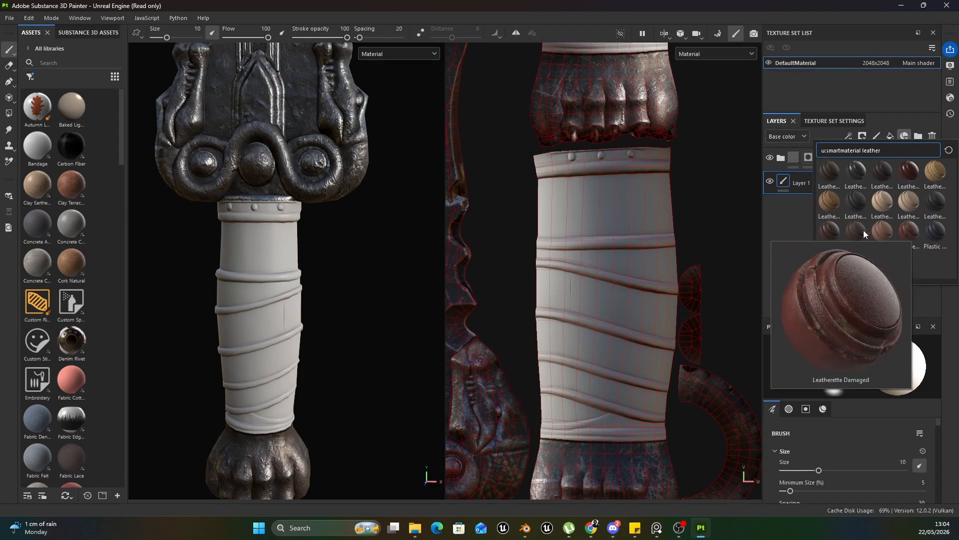
mouse_move(831, 233)
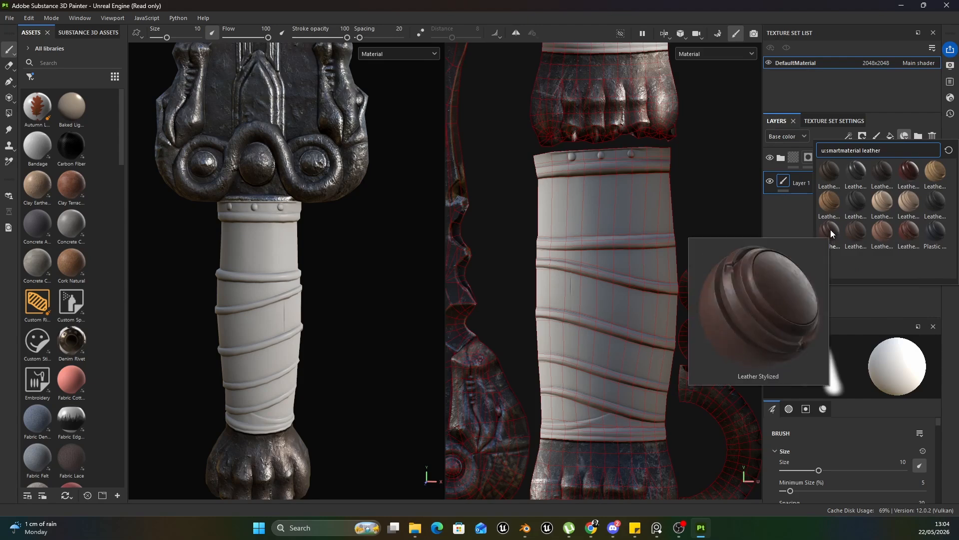
left_click(830, 229)
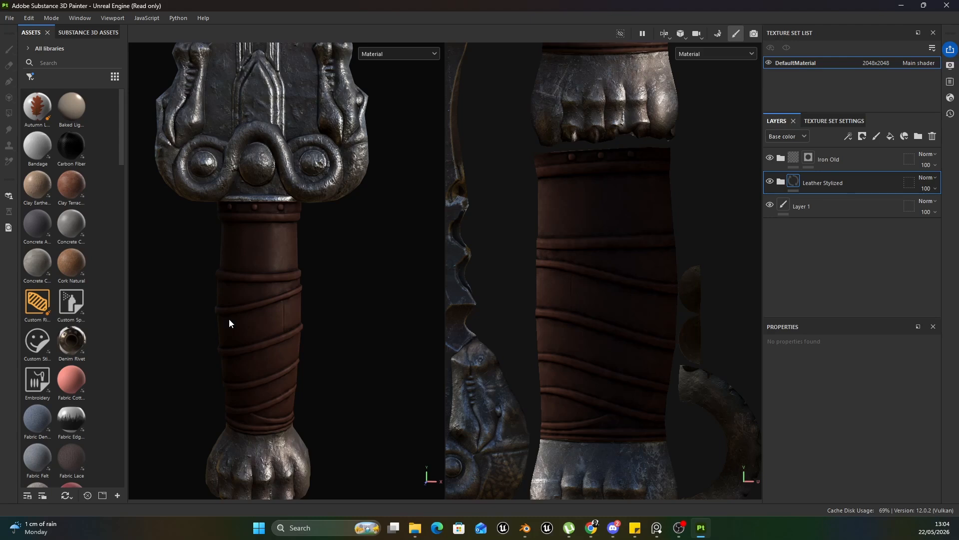
mouse_move(229, 320)
left_mouse_down("alt")
mouse_move(142, 319)
mouse_move(266, 320)
left_mouse_up("alt")
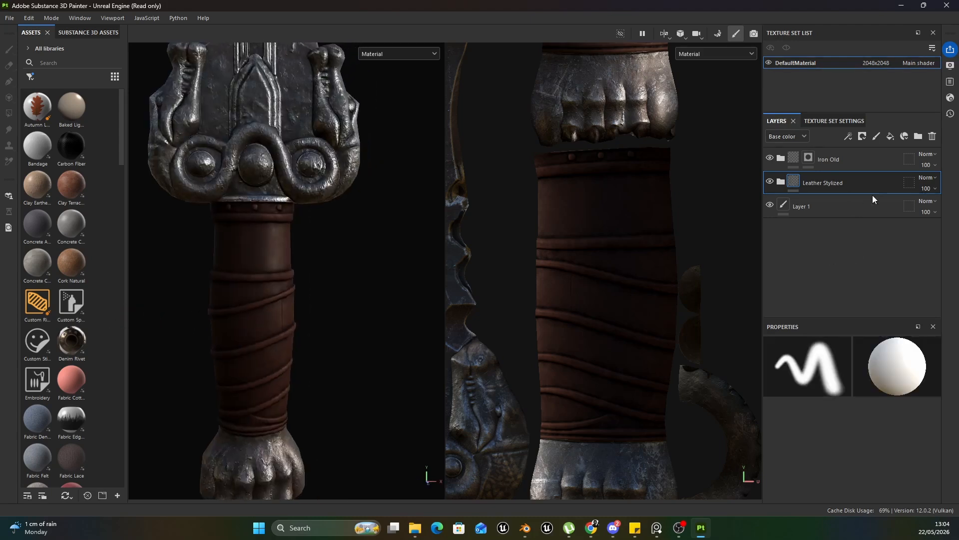
key("ctrl+z")
- Add the Leatherette Damaged smart material below Iron Old and check it on the dagger's handle
left_click(905, 137)
left_click(905, 237)
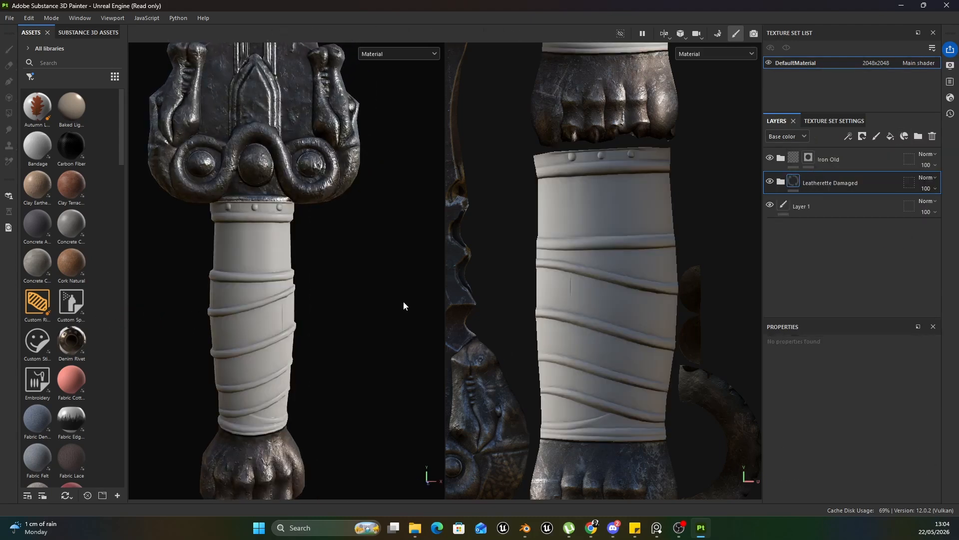
left_click_drag(302, 295, 350, 260, "alt")
scroll(285, 335, "up", 2)
scroll(299, 309, "down", 10)
scroll(201, 339, "up", 5)
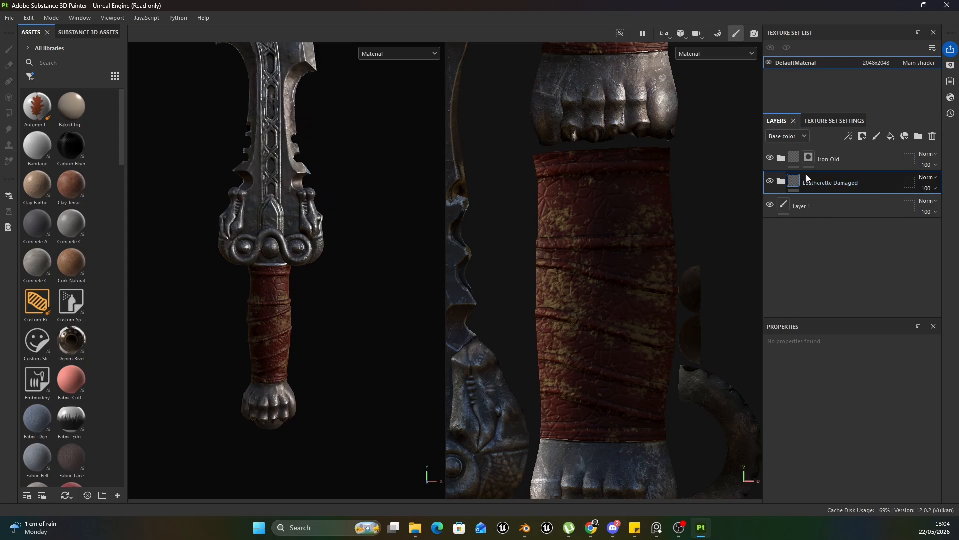
- Expand the Leatherette Damaged group, check its Damages layer by toggling visibility, and set that layer's UV tiling to 1.93
left_click(780, 180)
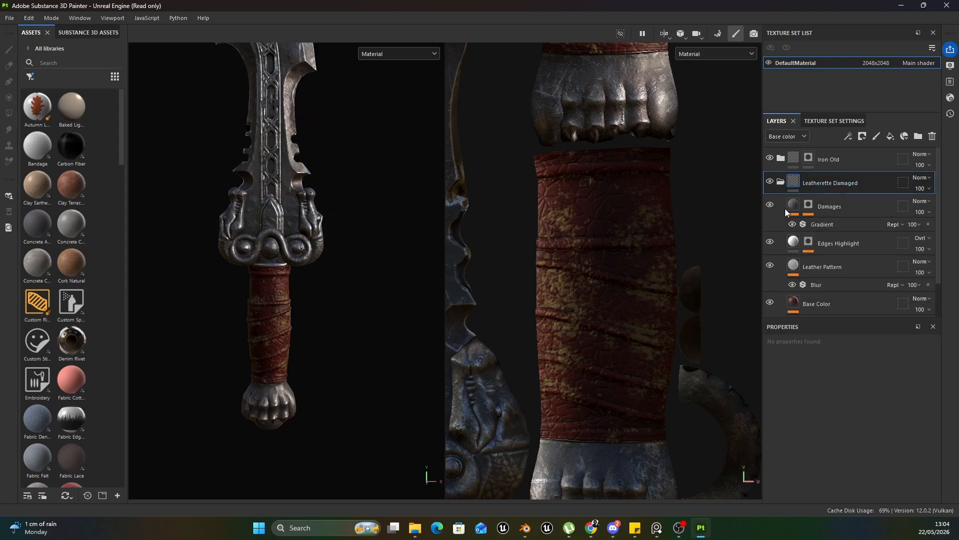
left_click(770, 204)
left_click(770, 204)
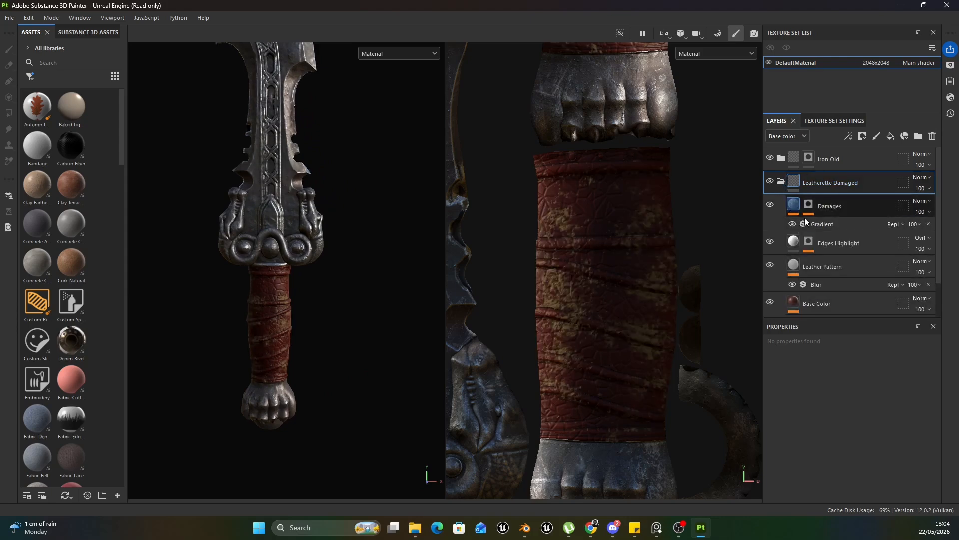
left_click(840, 207)
scroll(845, 376, "down", 3)
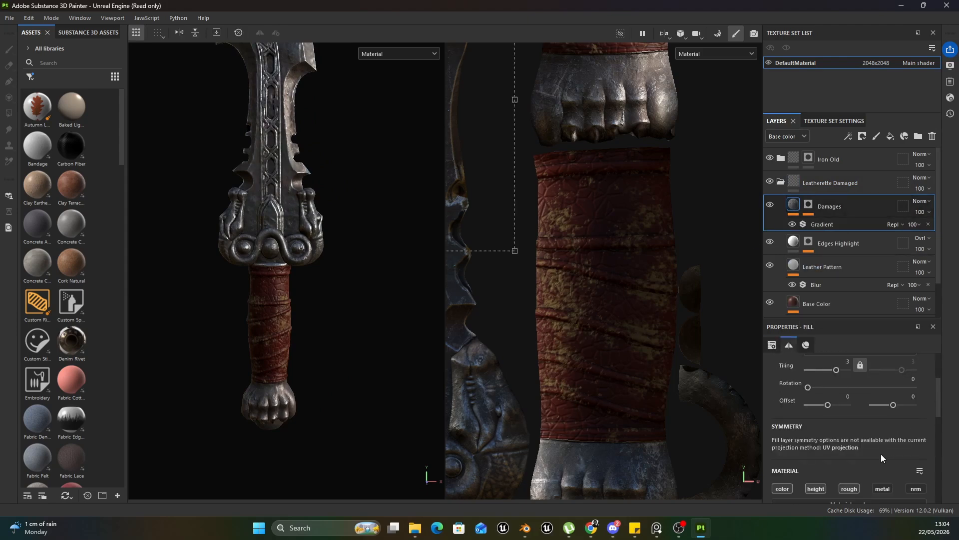
scroll(875, 446, "down", 3)
scroll(869, 426, "up", 6)
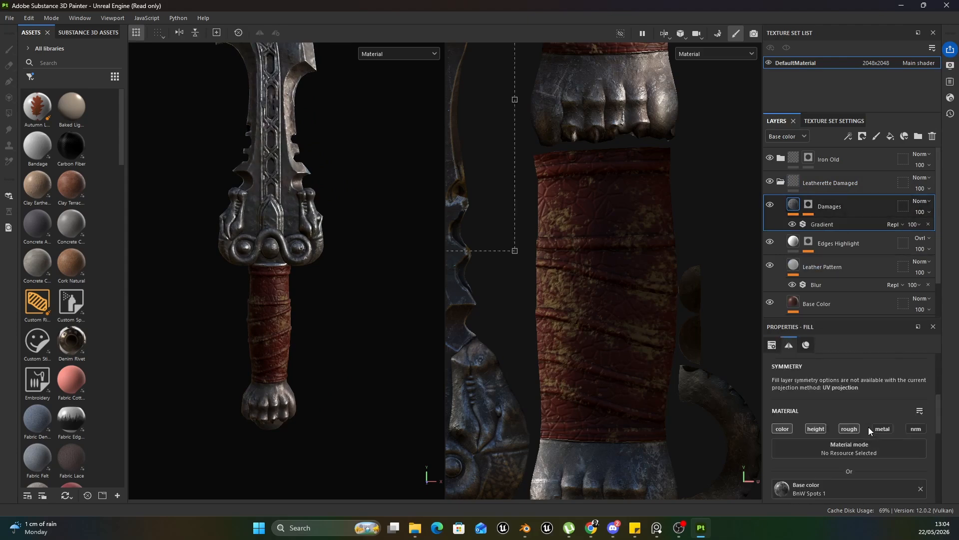
scroll(849, 397, "up", 2)
left_click_drag(835, 460, 835, 459)
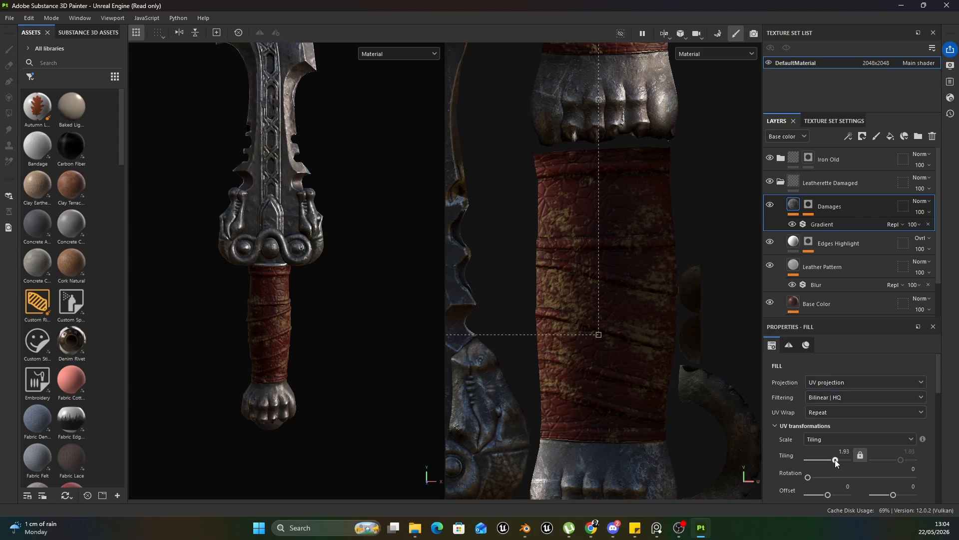
- Set the Global Balance of the Damages layer's Mask Editor to 0.35, checking the wear on the handle
left_click(809, 205)
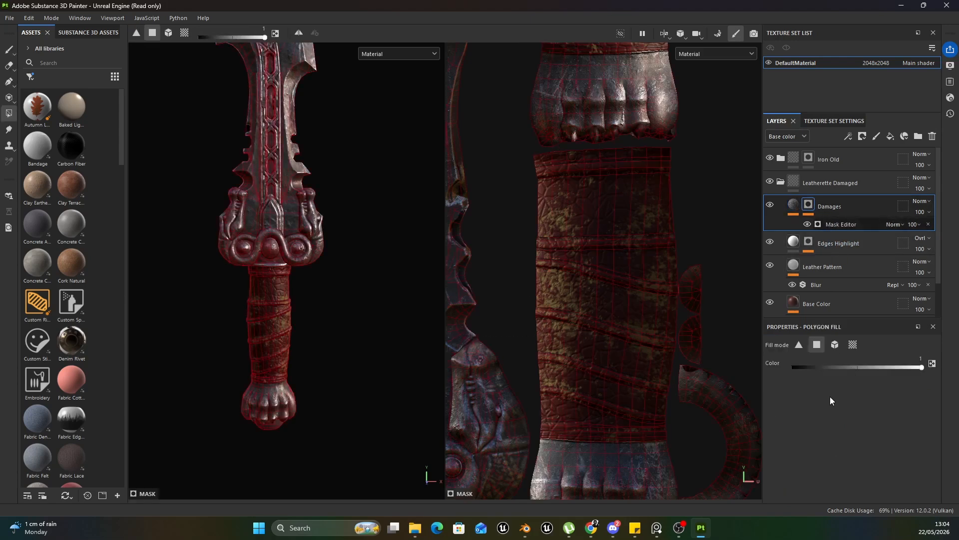
left_click(839, 225)
scroll(276, 335, "up", 3)
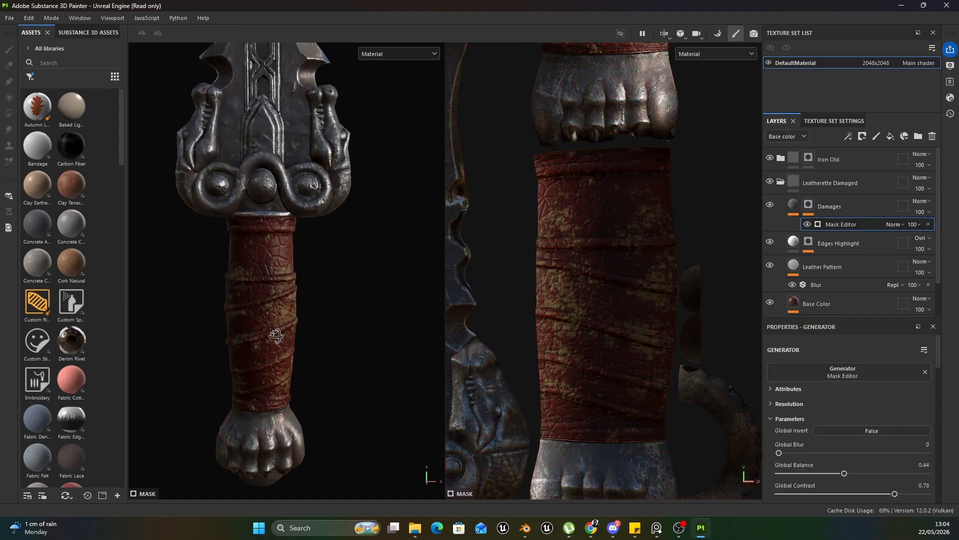
scroll(250, 344, "up", 2)
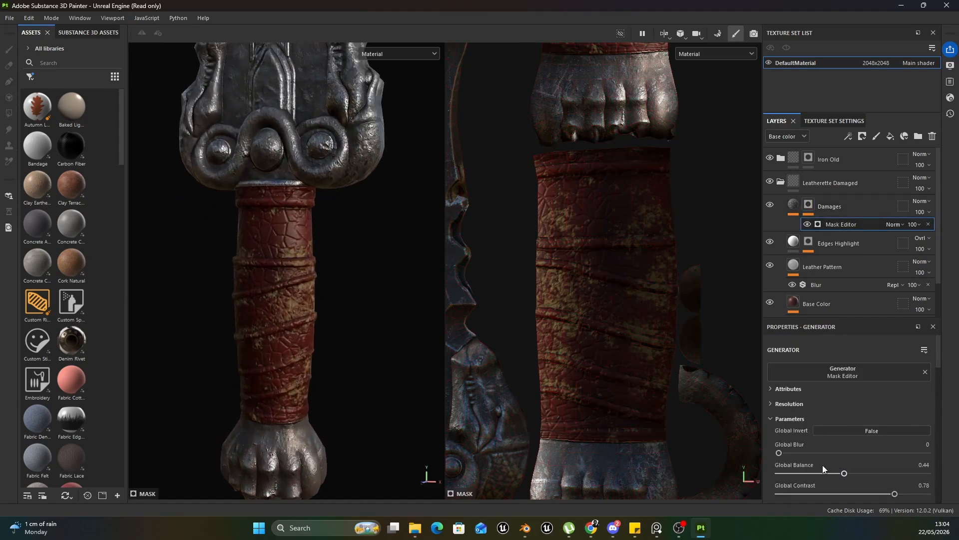
left_click_drag(835, 472, 827, 473)
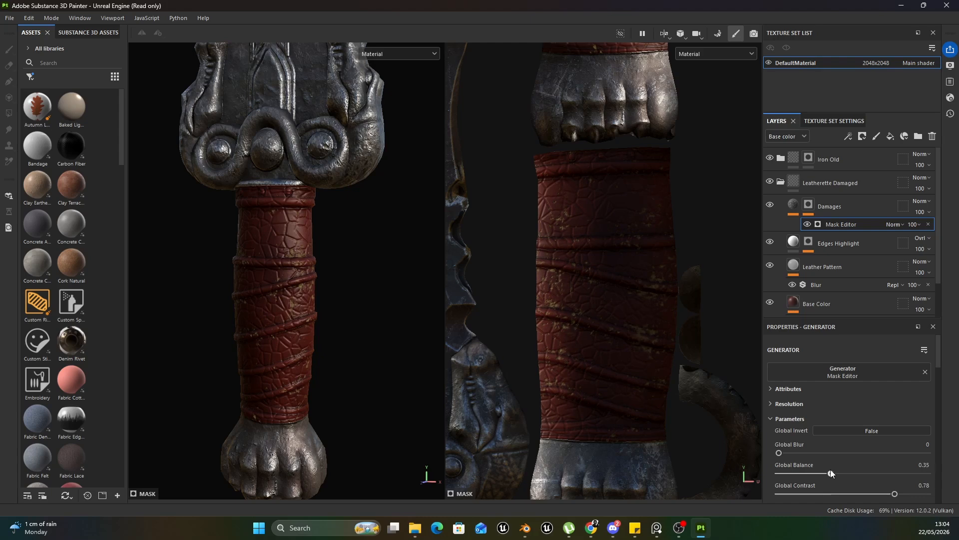
- Change the leather group's Base Color layer to a more muted reddish brown
left_click(794, 207)
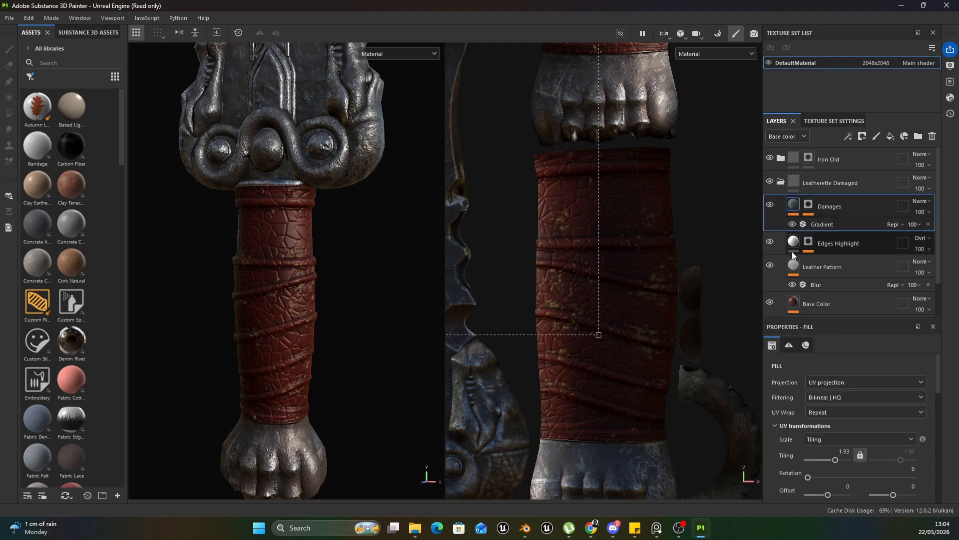
left_click(793, 303)
scroll(883, 429, "down", 5)
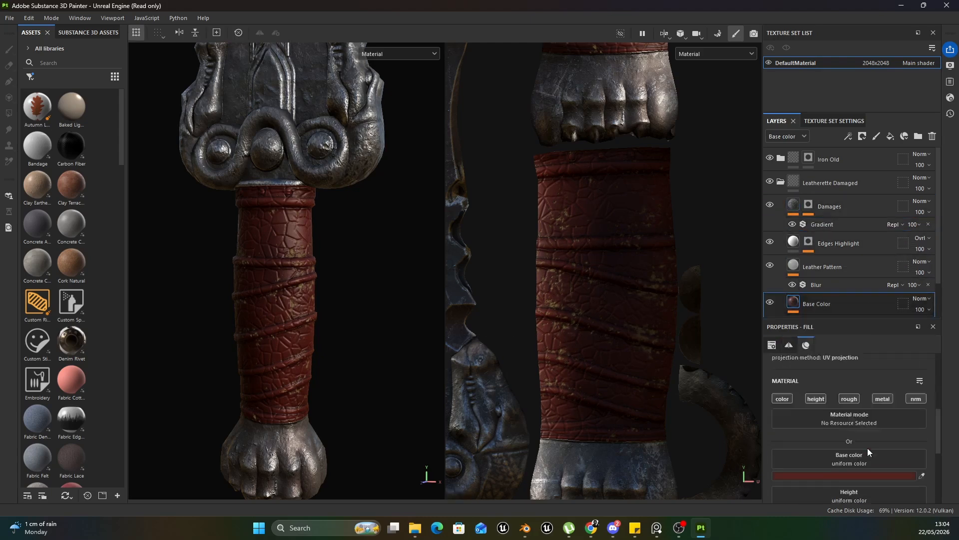
left_click(867, 446)
left_click_drag(807, 418, 781, 423)
left_click(857, 322)
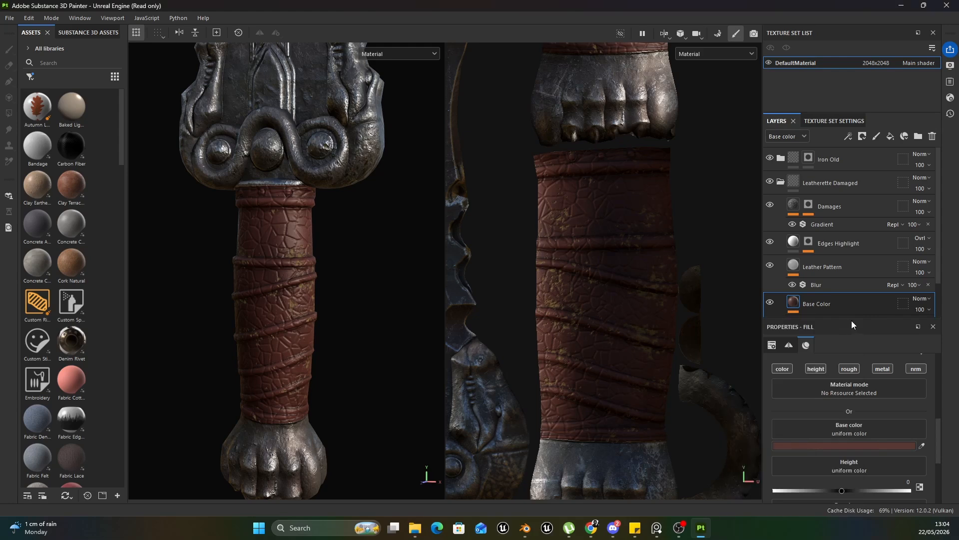
- Review the Leather Pattern layer's parameters and set its Blur filter intensity to 0
left_click(826, 285)
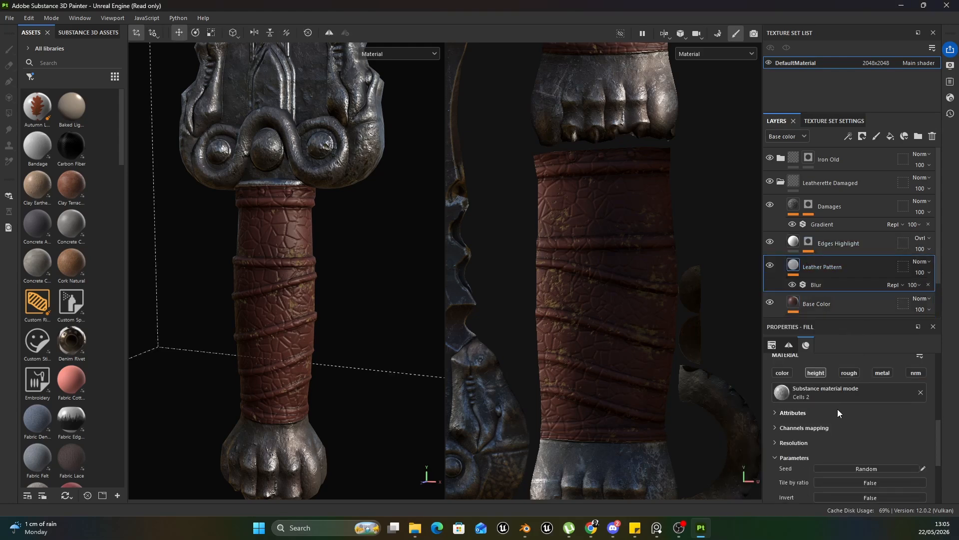
scroll(829, 424, "down", 3)
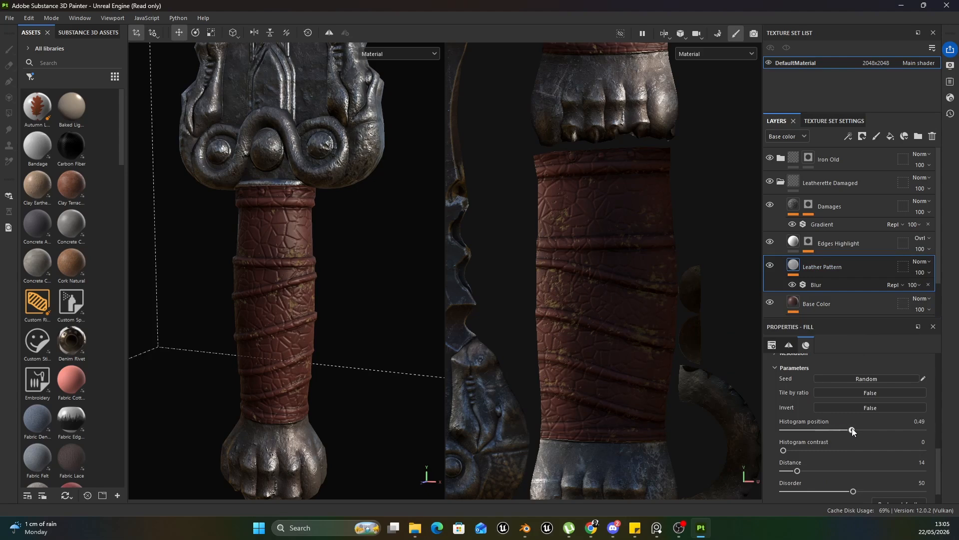
left_click(817, 286)
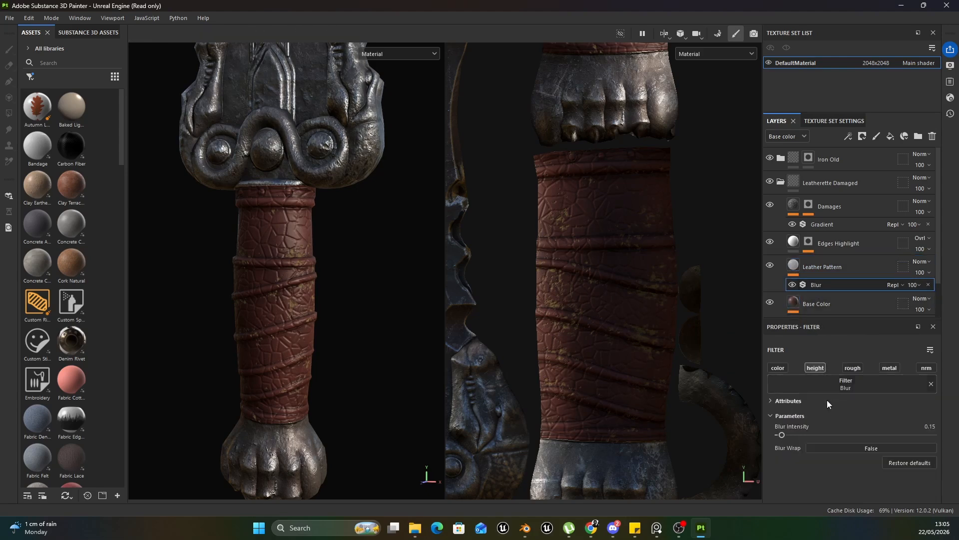
mouse_move(773, 433)
left_mouse_down()
mouse_move(794, 432)
mouse_move(772, 433)
left_mouse_up()
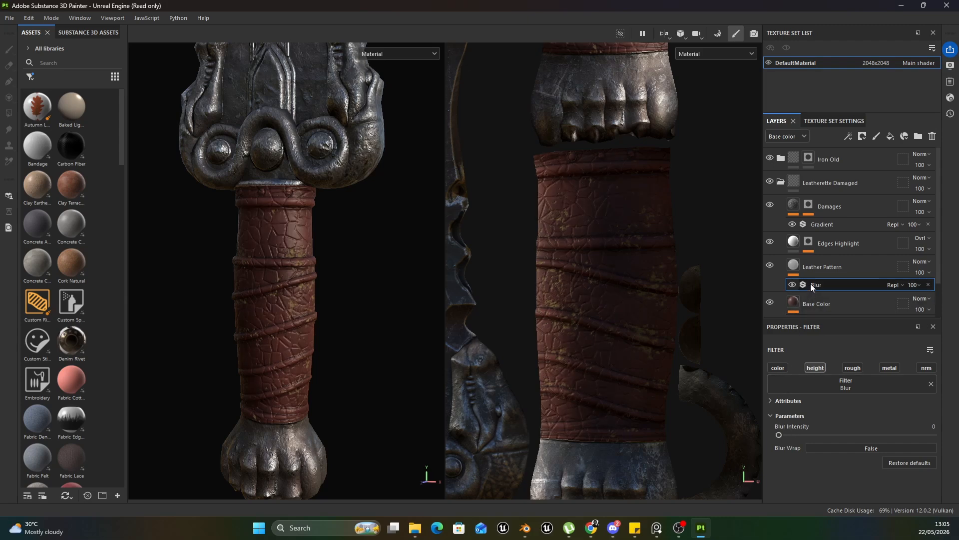
- Set the Leather Pattern's Histogram contrast to 0.15, Distance to 49 and Disorder to 26.16
left_click(825, 301)
left_click(826, 272)
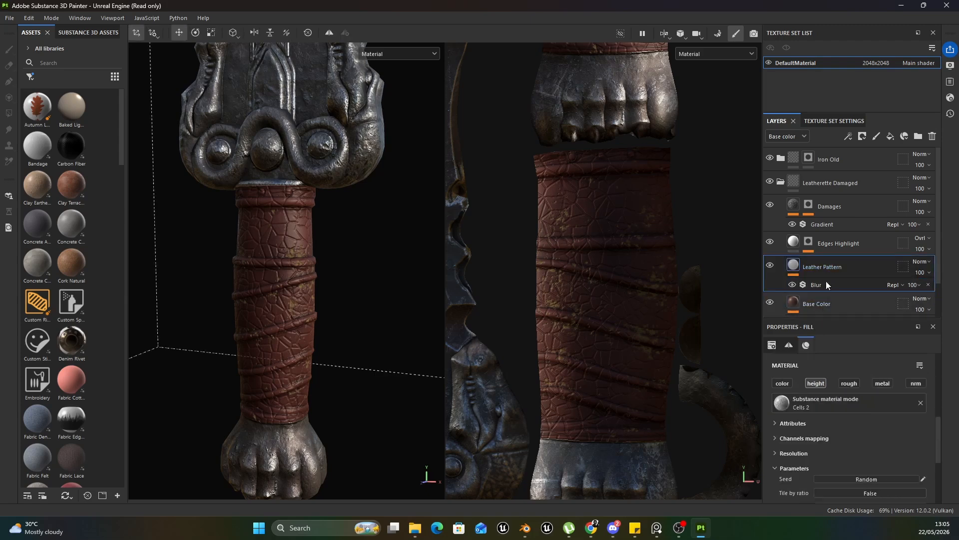
scroll(811, 454, "down", 5)
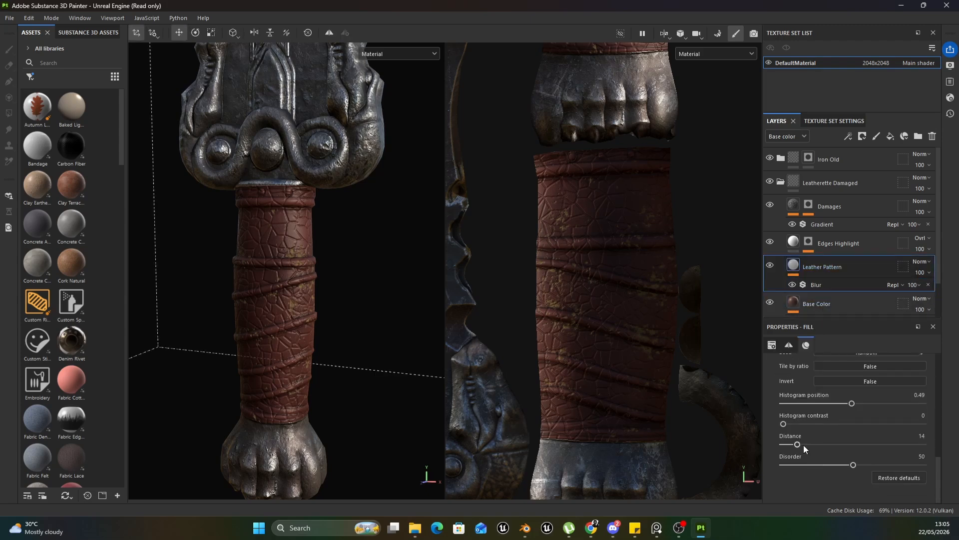
mouse_move(827, 461)
left_mouse_down()
mouse_move(859, 464)
mouse_move(742, 460)
mouse_move(816, 459)
left_mouse_up()
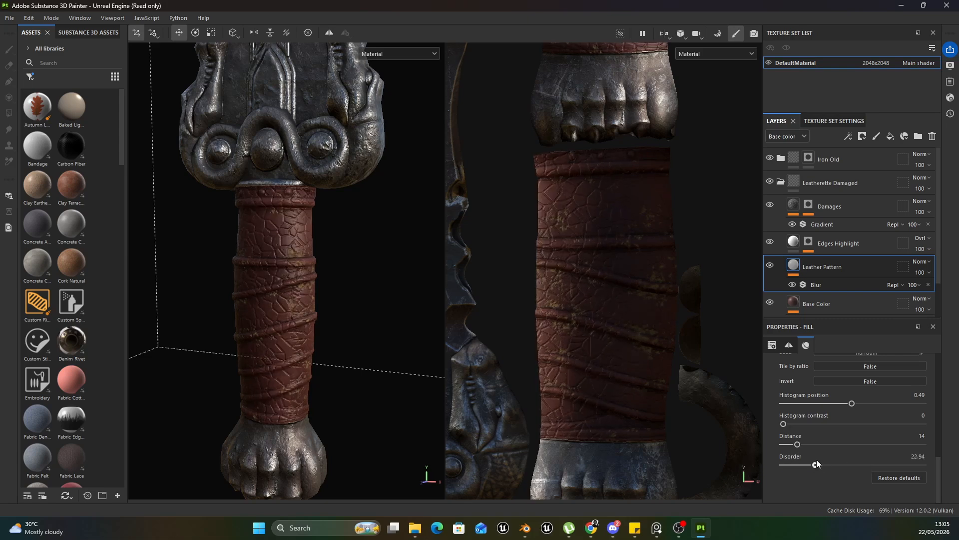
left_click_drag(783, 419, 918, 432)
- Examine the refined leather handle, the guard and the iron blade from several angles in the 3D view
scroll(327, 260, "down", 5)
left_click_drag(327, 261, 282, 280, "alt")
middle_click_drag(295, 184, 295, 292, "alt")
left_click_drag(295, 292, 316, 269, "alt")
scroll(366, 358, "up", 3)
scroll(316, 268, "down", 3)
scroll(312, 323, "up", 4)
mouse_move(317, 268)
middle_mouse_down("alt")
mouse_move(312, 323)
mouse_move(308, 273)
middle_mouse_up("alt")
scroll(309, 273, "down", 2)
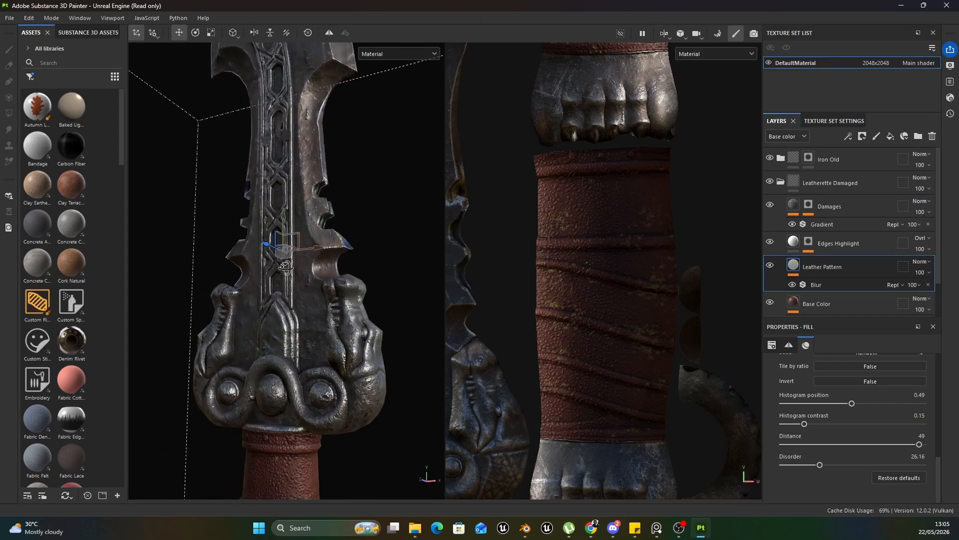
middle_click_drag(408, 317, 403, 284, "alt")
left_click_drag(402, 285, 305, 305, "alt")
scroll(300, 315, "down", 3)
mouse_move(292, 324)
middle_mouse_down("alt")
mouse_move(296, 209)
mouse_move(293, 325)
middle_mouse_up("alt")
middle_click_drag(328, 163, 333, 261, "alt")
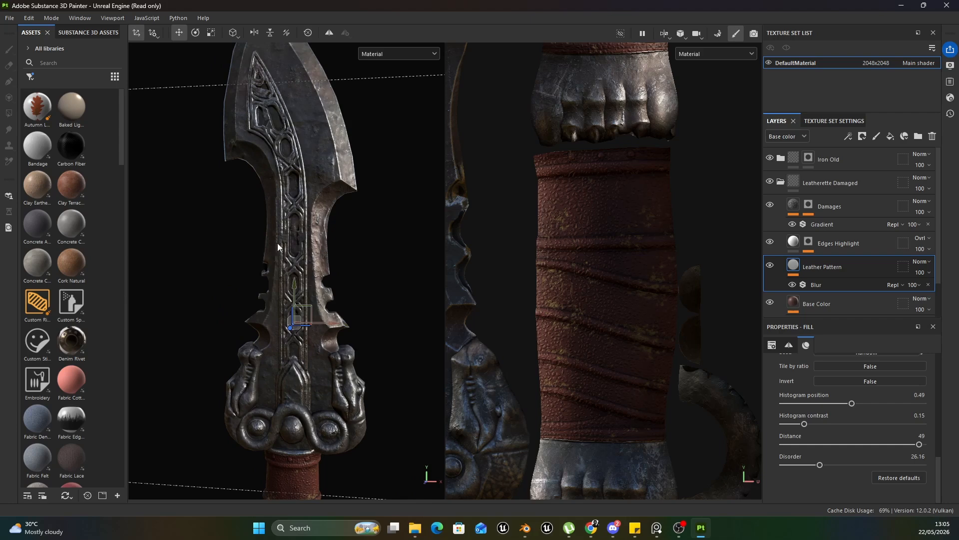
middle_click_drag(331, 192, 360, 250, "alt")
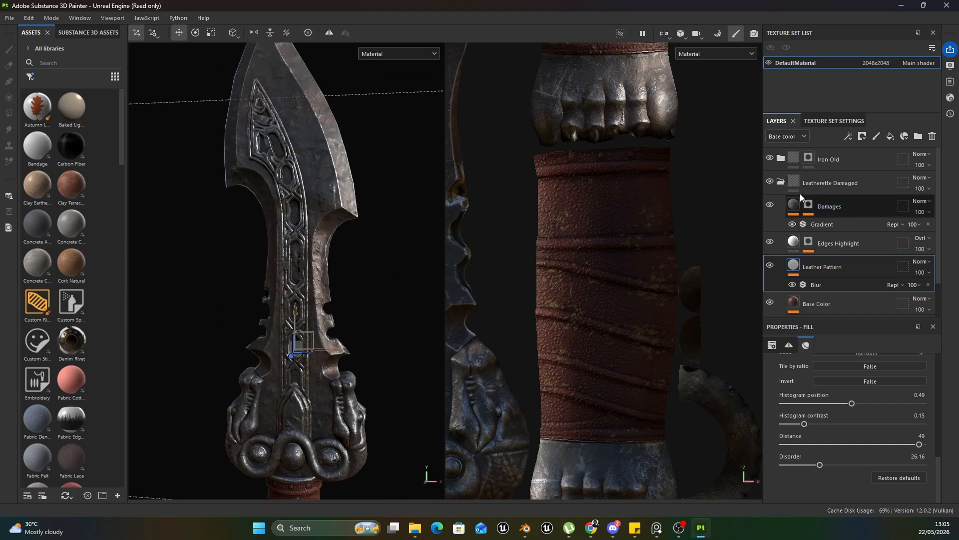
- Collapse the Leatherette Damaged group and select it in the layer stack
left_click(781, 183)
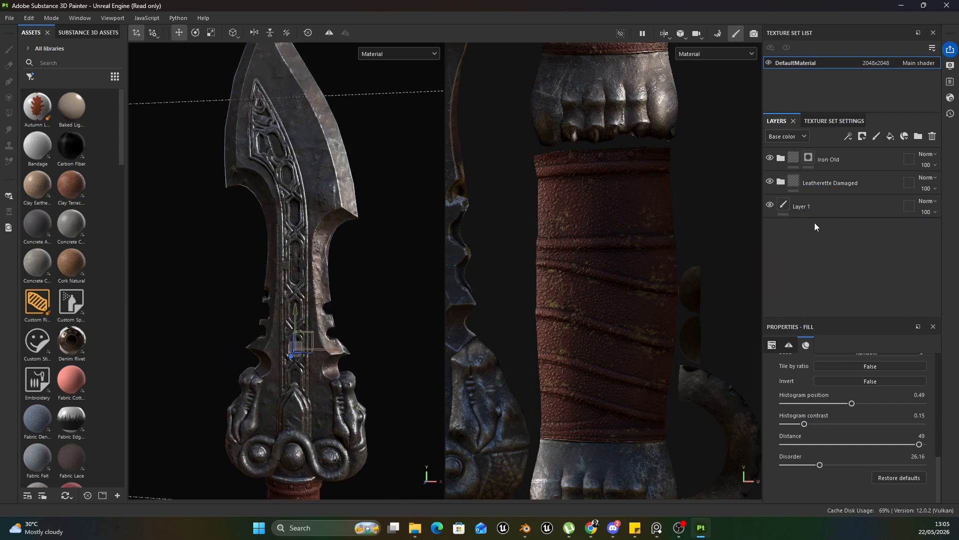
left_click(783, 183)
left_click(784, 183)
left_click(856, 175)
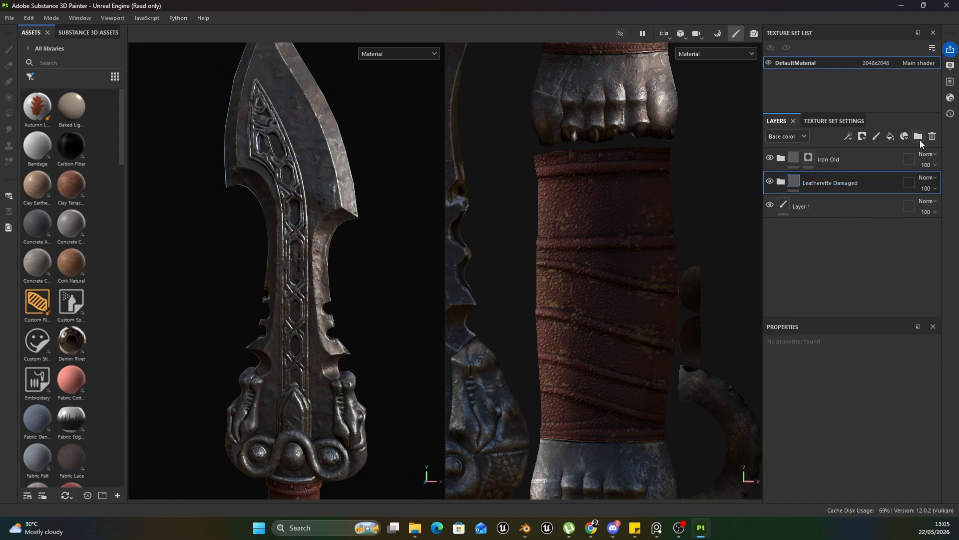
- Apply the Cavity Rust smart mask to the dagger as a new fill layer and check it on the handle
left_click(30, 76)
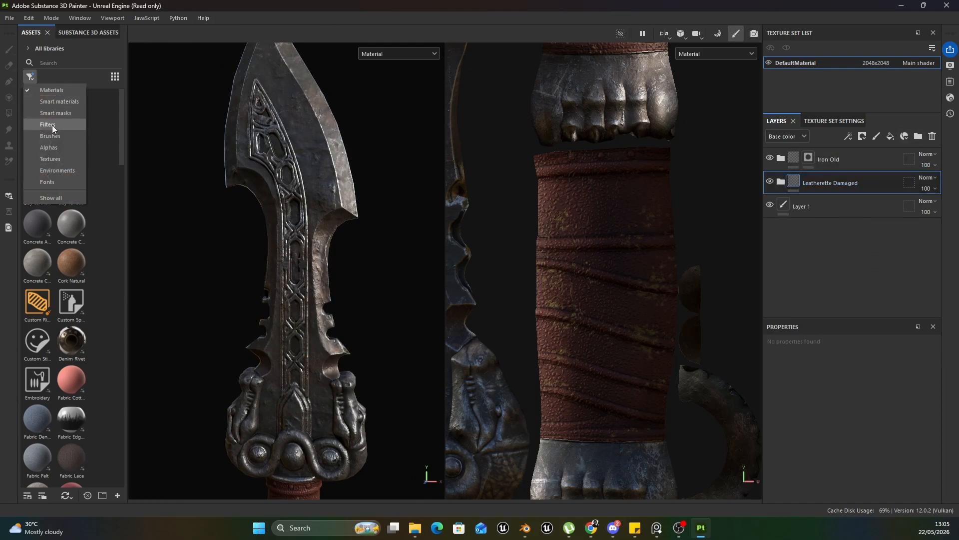
left_click(61, 114)
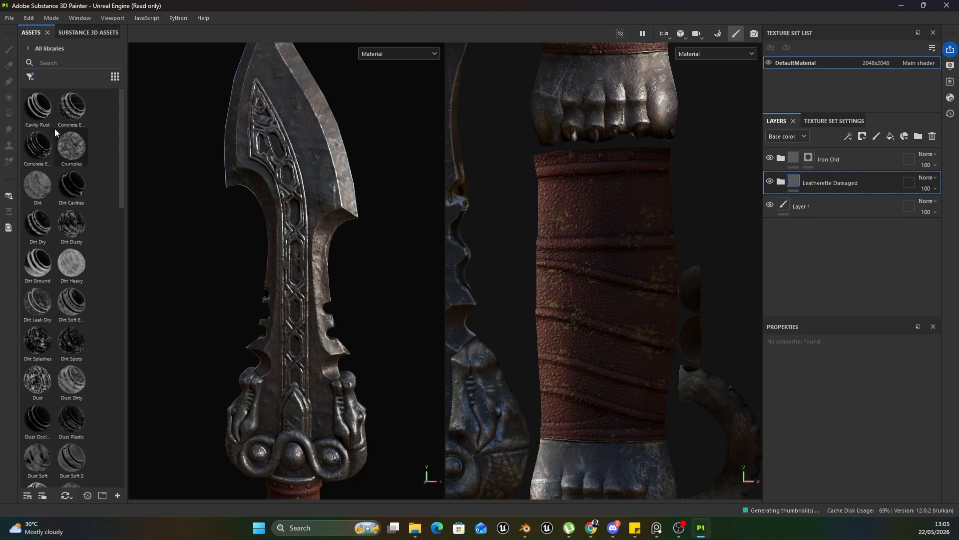
left_click_drag(41, 109, 259, 148)
middle_click_drag(326, 338, 316, 221)
scroll(316, 220, "up", 2)
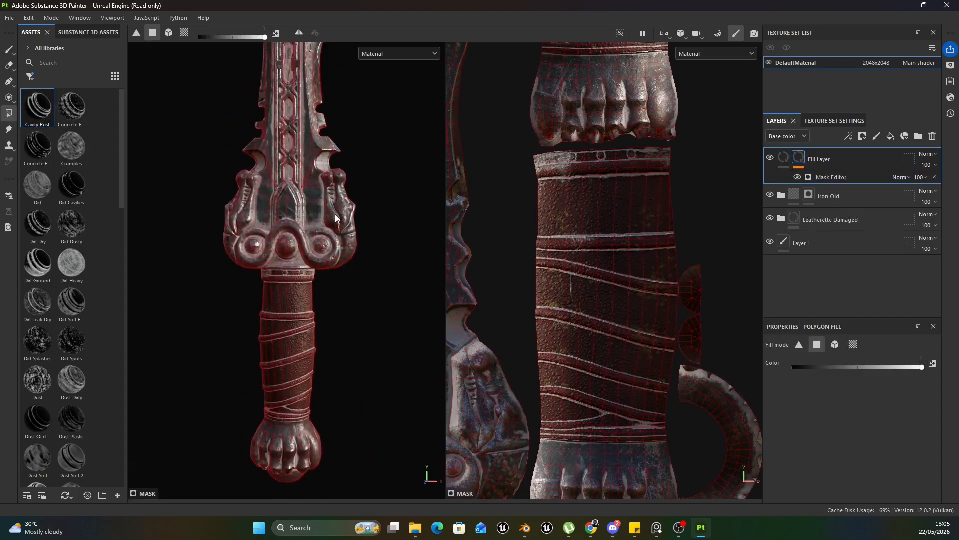
- Group the Cavity Rust fill layer into a folder and add a black mask to that folder
right_click(856, 161)
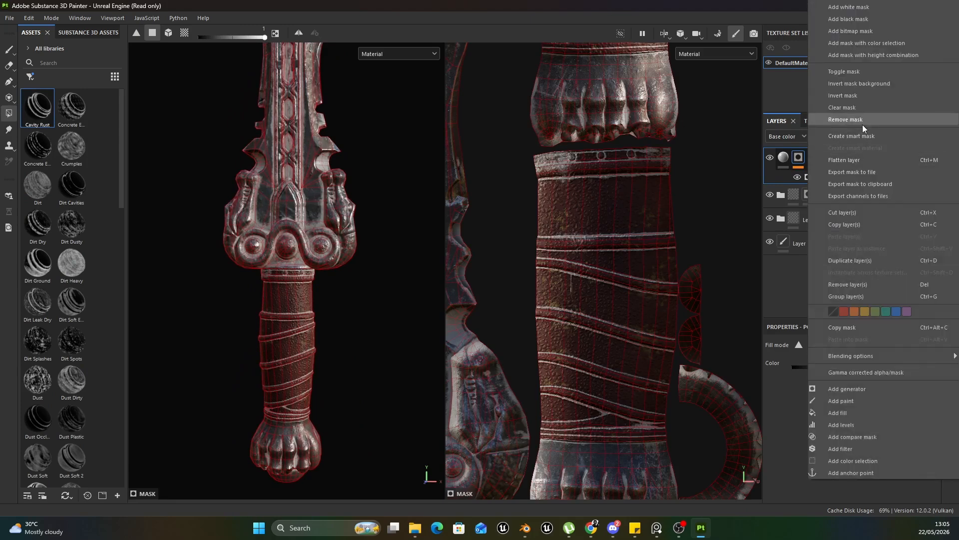
left_click(792, 278)
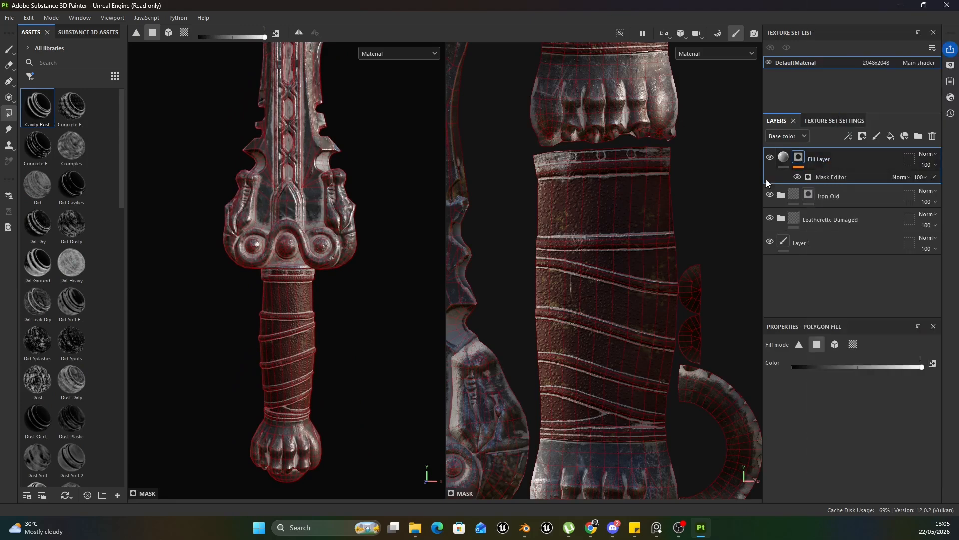
key("ctrl+g")
right_click(862, 160)
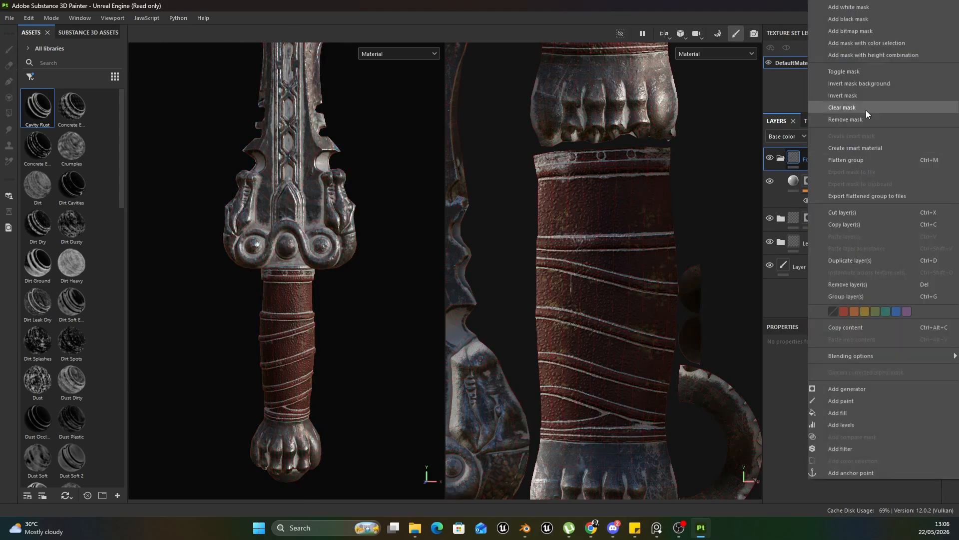
left_click(868, 19)
- Fill the blade and guard UV islands in Folder 1's mask using the UV chunk polygon fill
key("4")
scroll(614, 290, "down", 2)
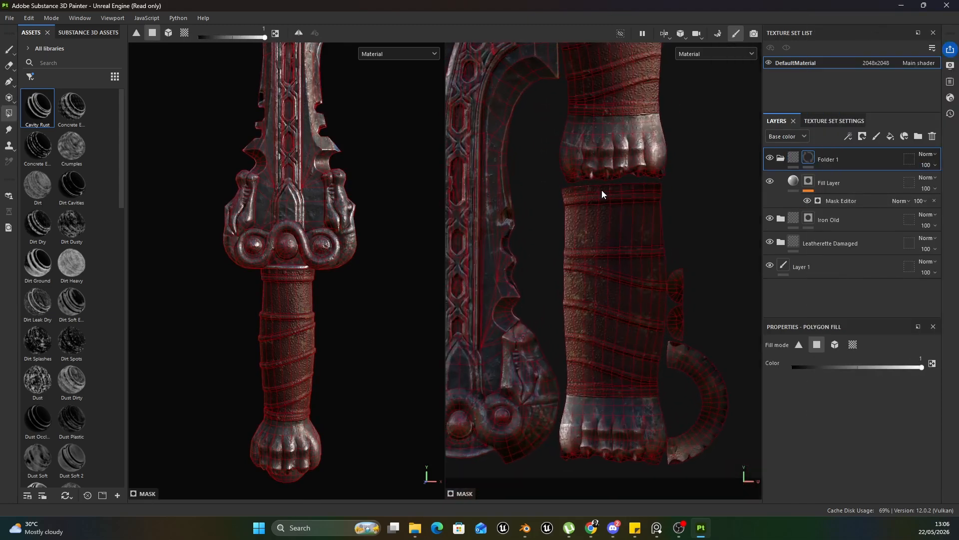
scroll(559, 238, "down", 3)
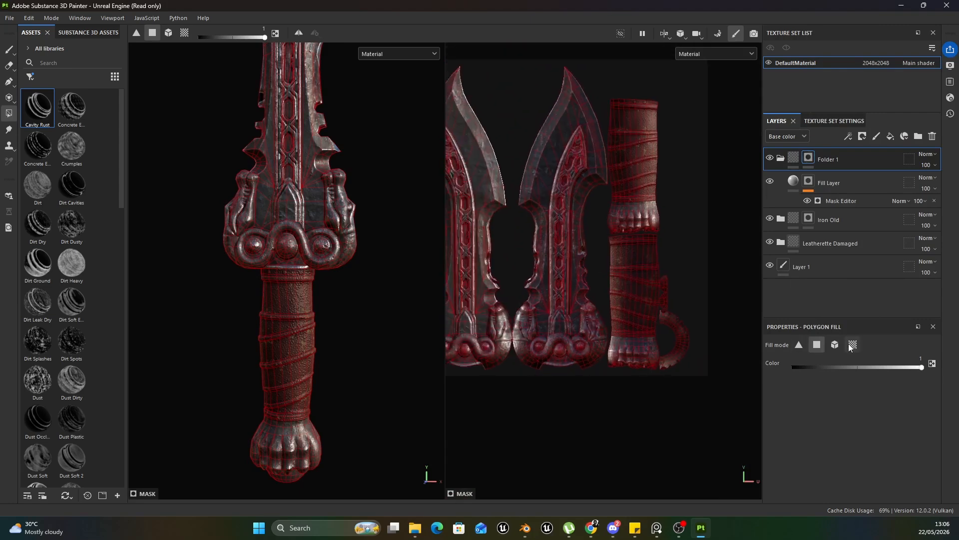
left_click(853, 345)
middle_click_drag(601, 322, 652, 329)
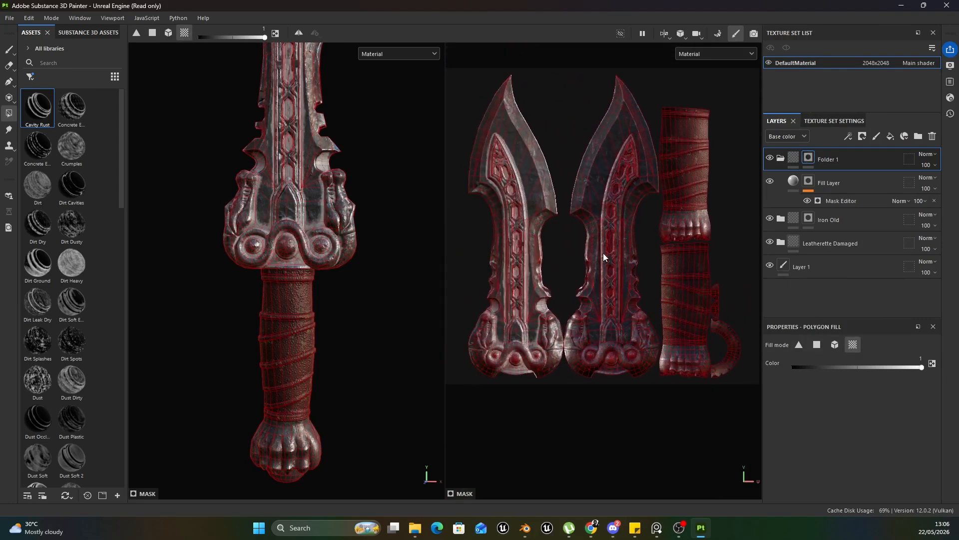
scroll(584, 291, "up", 3)
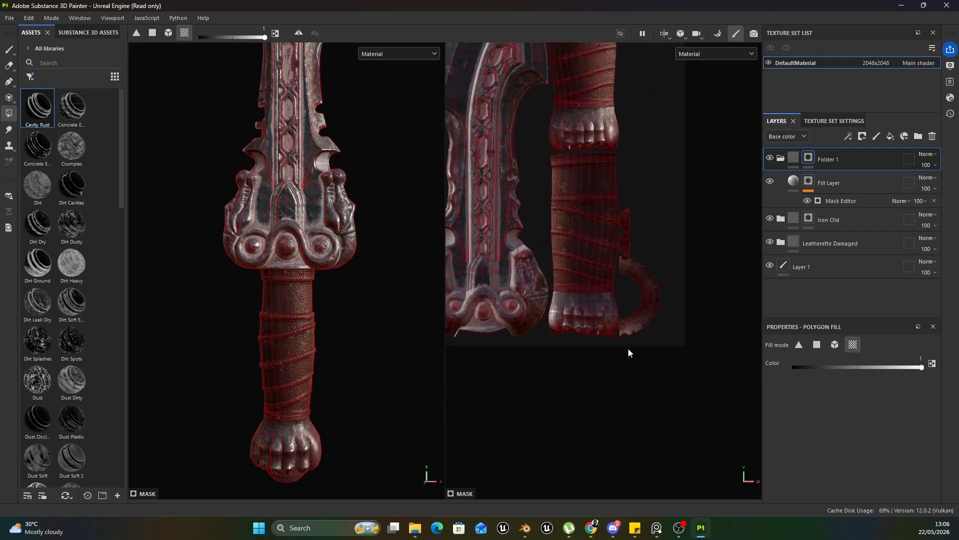
scroll(652, 299, "up", 2)
scroll(601, 318, "up", 3)
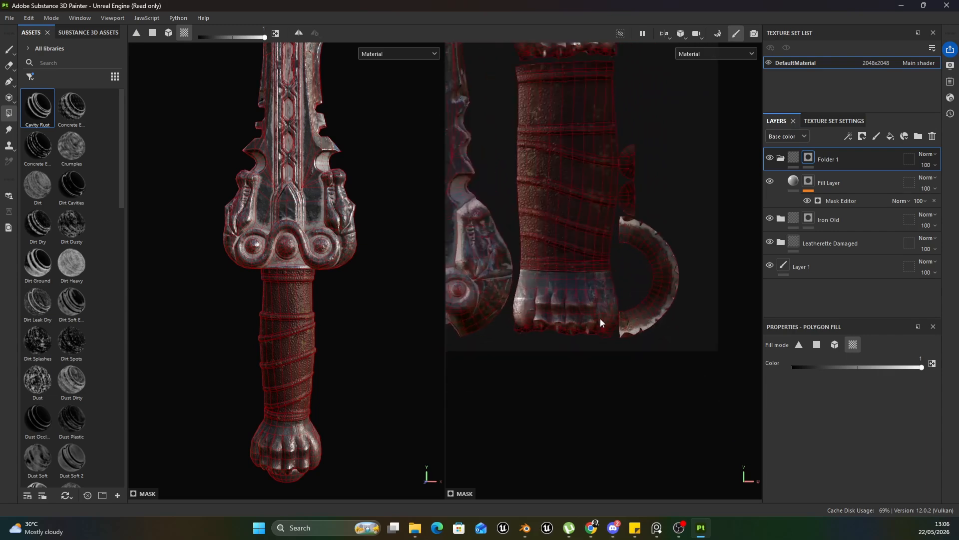
scroll(544, 296, "up", 2)
middle_click_drag(544, 296, 584, 297)
- Add both claw-shaped pommel islands to Folder 1's mask with quad polygon fills in the UV view
left_click(815, 348)
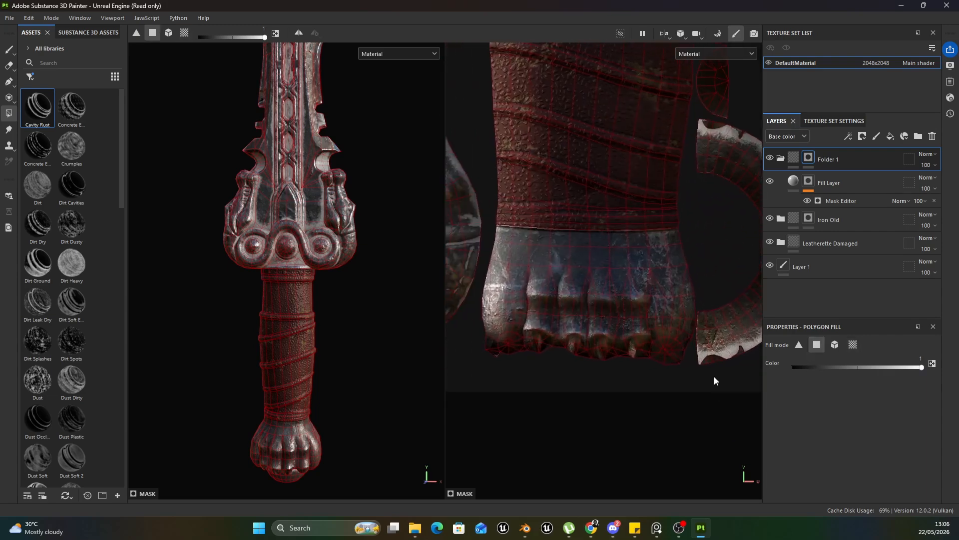
left_click_drag(714, 380, 482, 242)
scroll(572, 245, "down", 3)
scroll(598, 157, "up", 5)
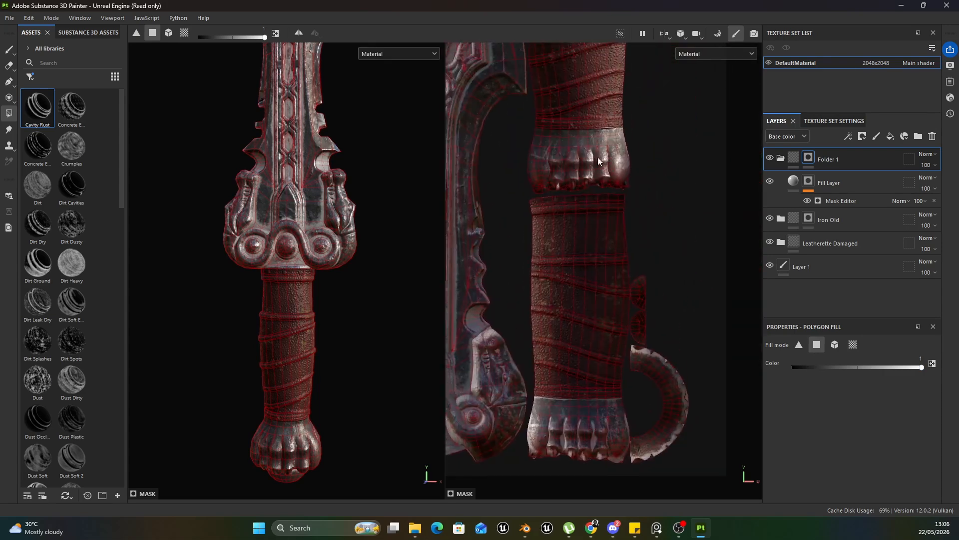
left_click_drag(486, 349, 732, 239)
scroll(248, 368, "down", 3)
- Switch to the Paint tool and examine the masked rust on the blade and guard in the 3D view
left_click_drag(200, 181, 168, 172, "alt")
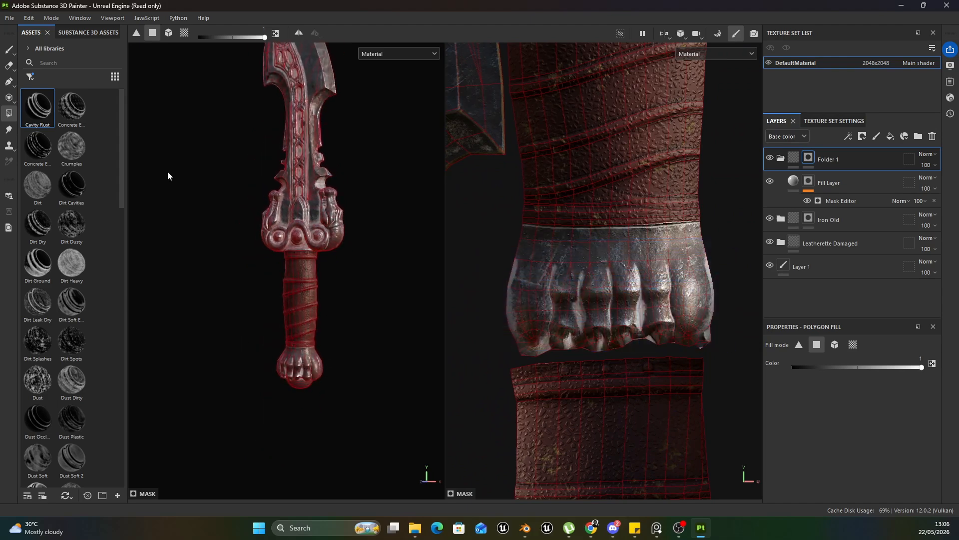
left_click(9, 49)
scroll(310, 237, "up", 3)
middle_click_drag(329, 239, 342, 385, "alt")
mouse_move(342, 386)
left_mouse_down("alt")
mouse_move(169, 390)
mouse_move(354, 367)
left_mouse_up("alt")
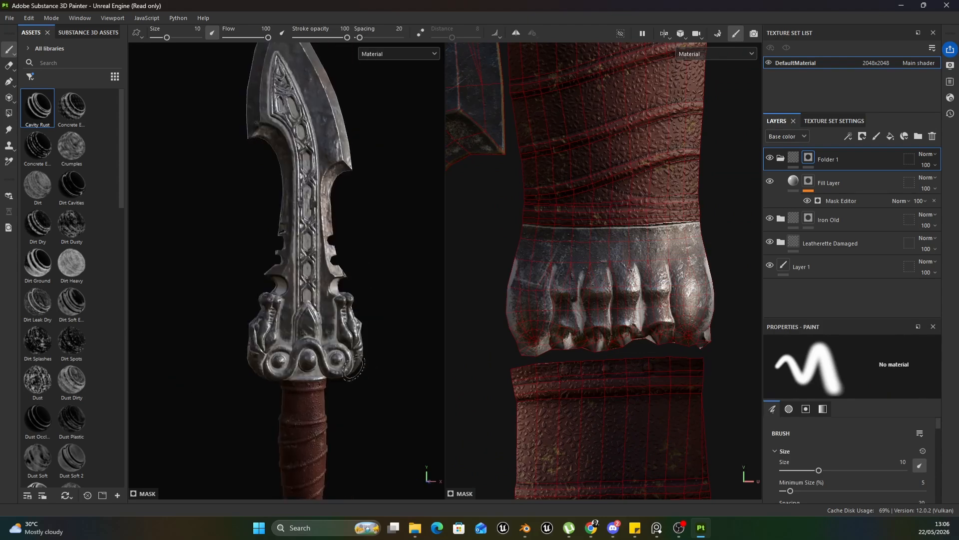
scroll(353, 368, "up", 2)
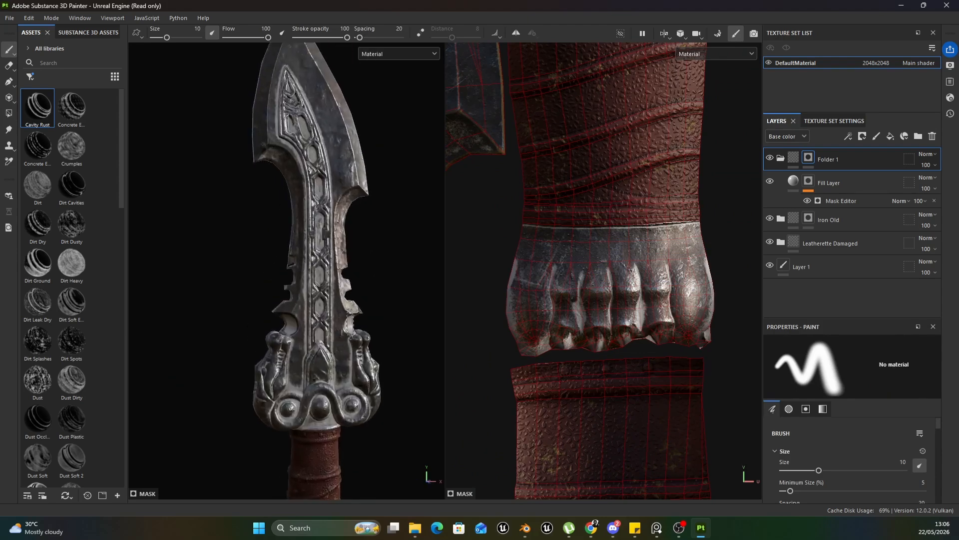
- Sample the rust fill layer's base color from the pommel, fine-tune it in the color picker and check it under rotated lighting
left_click(796, 186)
scroll(852, 463, "down", 3)
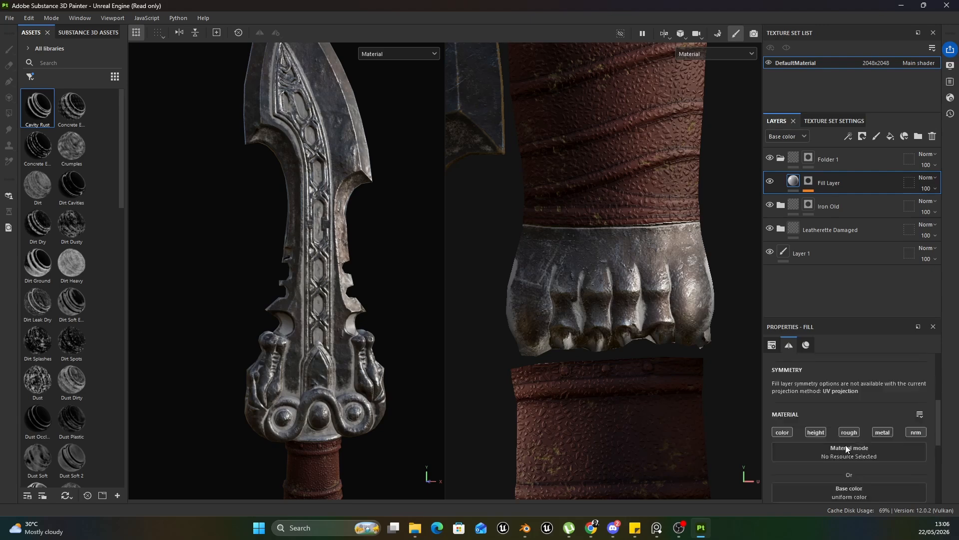
scroll(844, 444, "down", 2)
left_click(921, 449)
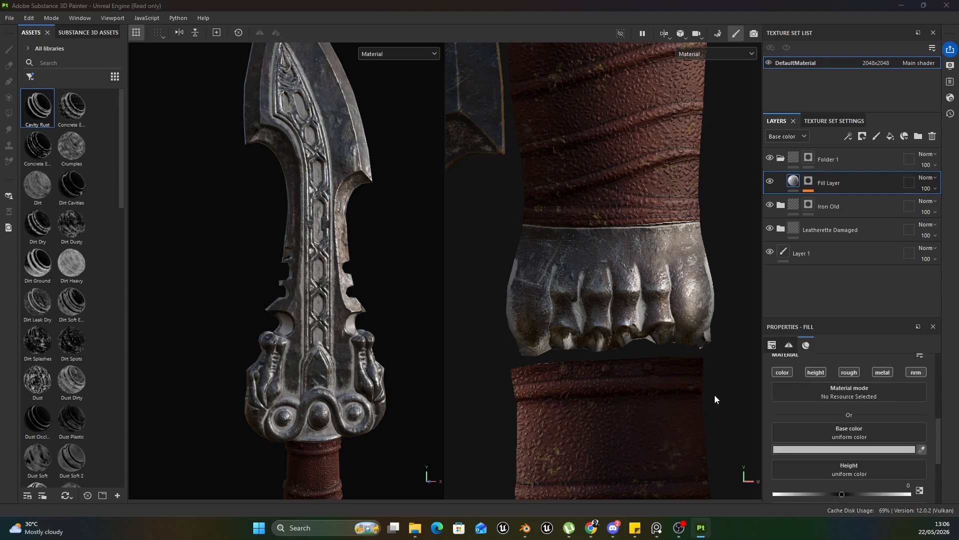
left_click(609, 318)
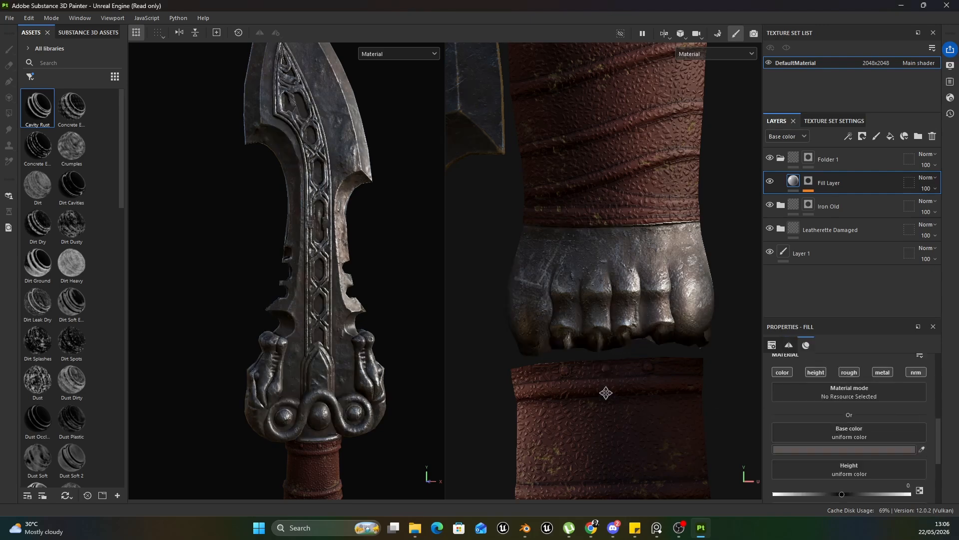
left_click(887, 449)
left_click_drag(795, 318, 760, 331)
scroll(315, 412, "down", 2)
mouse_move(316, 412)
right_mouse_down("shift")
mouse_move(266, 411)
mouse_move(274, 364)
mouse_move(302, 375)
right_mouse_up("shift")
left_click_drag(302, 375, 320, 352, "alt")
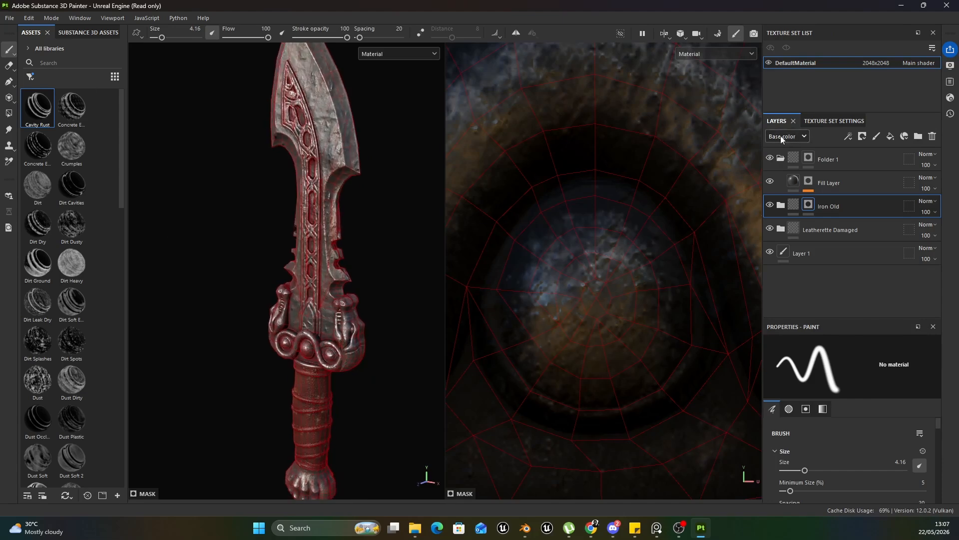
- Set the mesh wireframe color to black (000000) and inspect the whole dagger in the 3D view
left_click(951, 65)
left_click(859, 268)
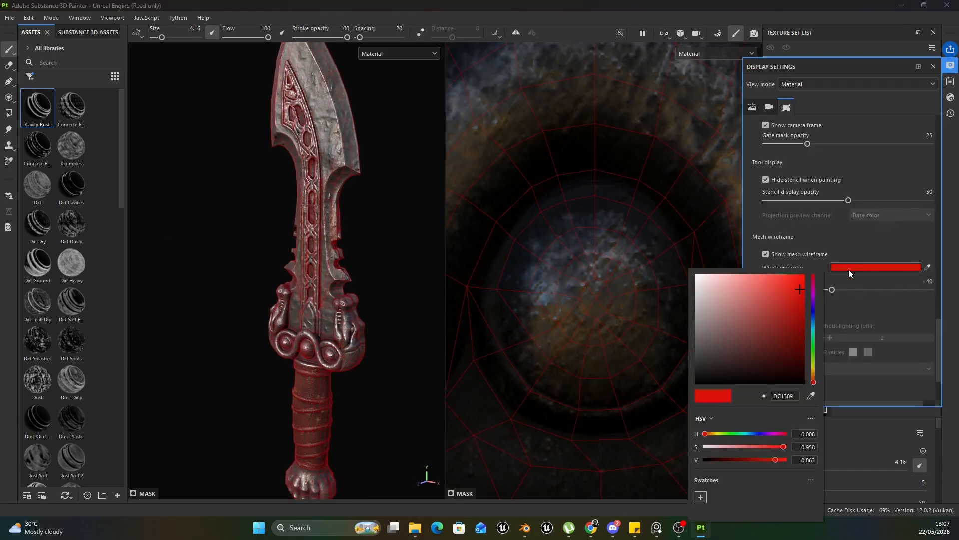
left_click_drag(779, 294, 690, 388)
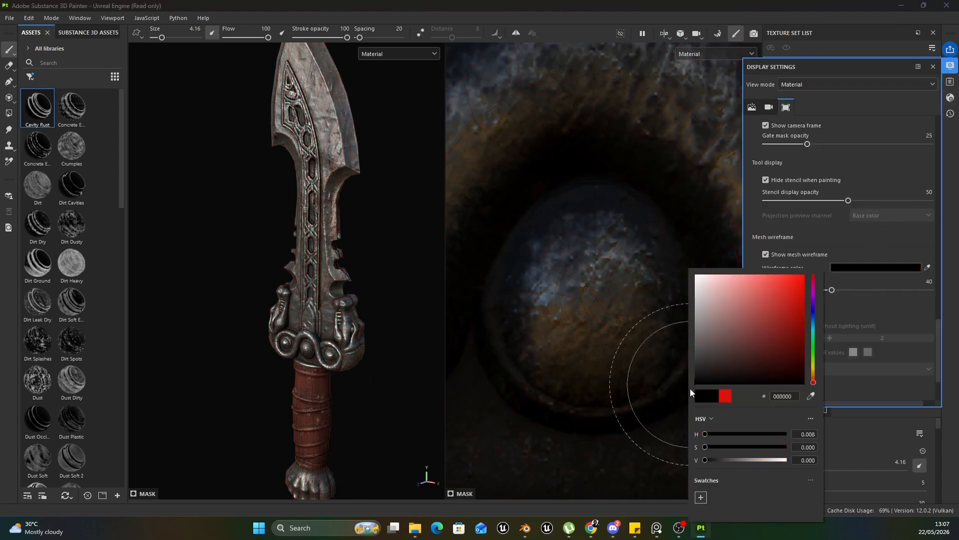
left_click(883, 384)
left_click(950, 65)
scroll(289, 272, "down", 5)
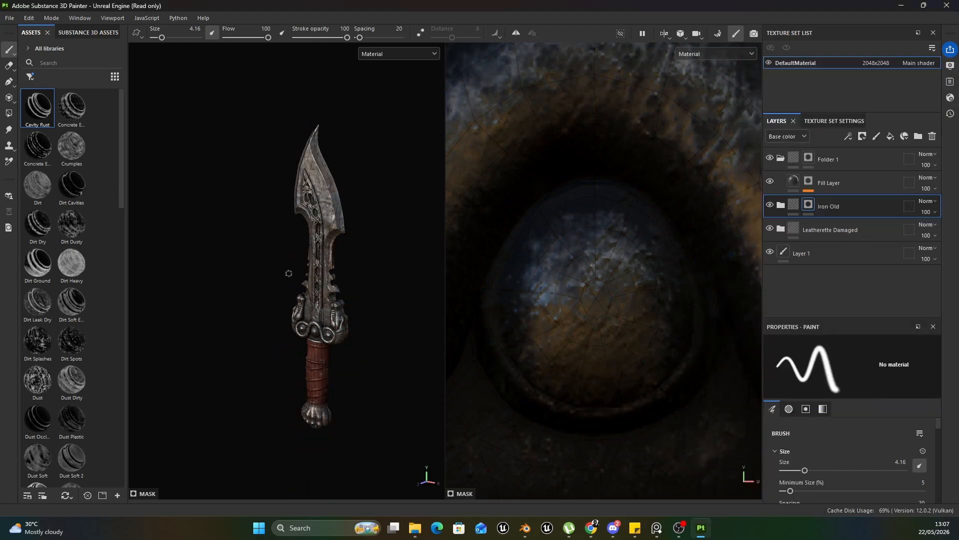
scroll(296, 219, "up", 3)
left_click_drag(297, 219, 348, 276, "alt")
middle_click_drag(268, 306, 282, 227, "alt")
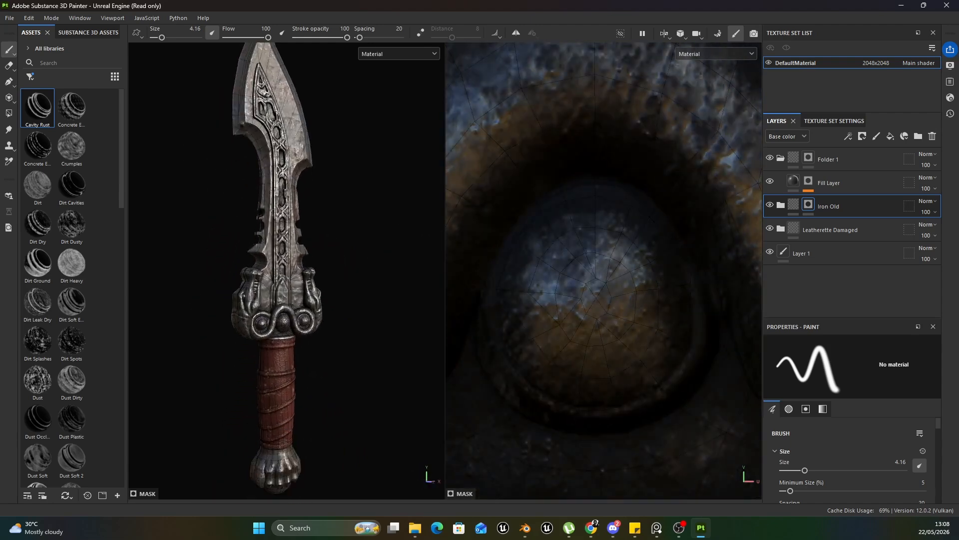
- Create a folder named Blade Maps inside the Desktop's Ai folder while choosing the texture export's output directory
left_click(9, 18)
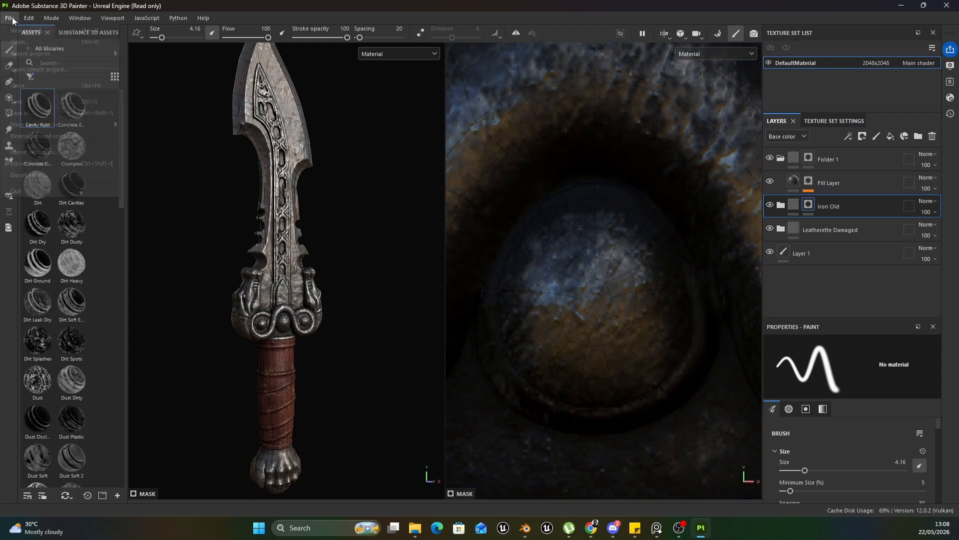
left_click(59, 166)
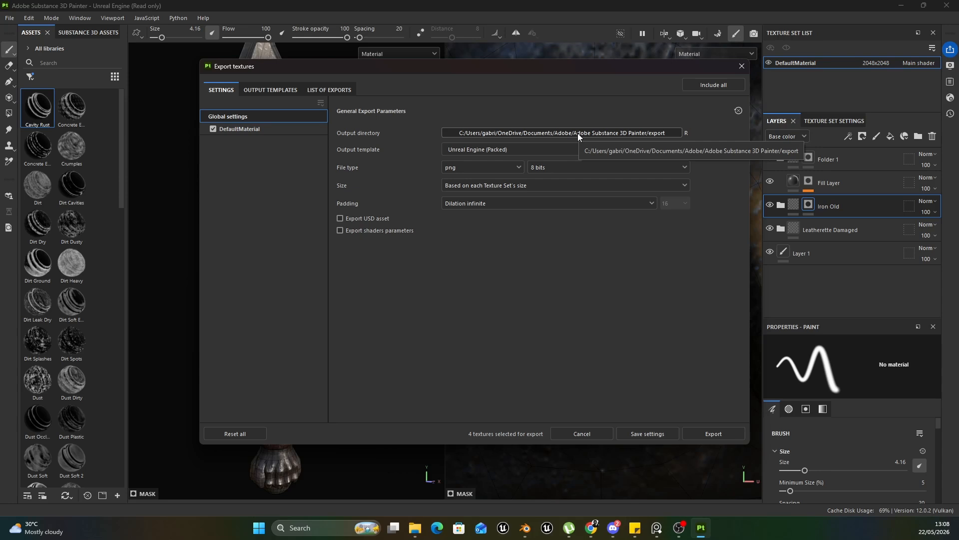
left_click(578, 133)
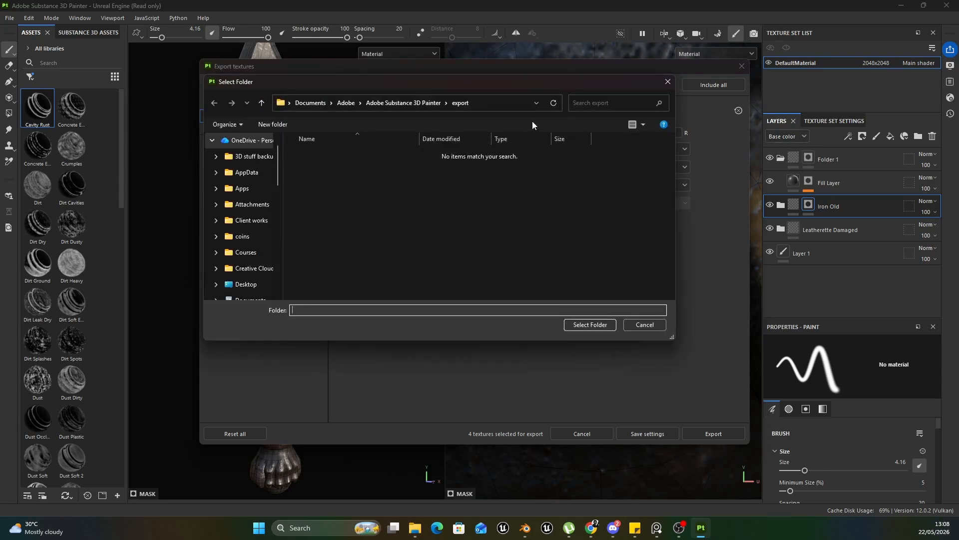
left_click(519, 104)
key("ctrl+v")
key("Return")
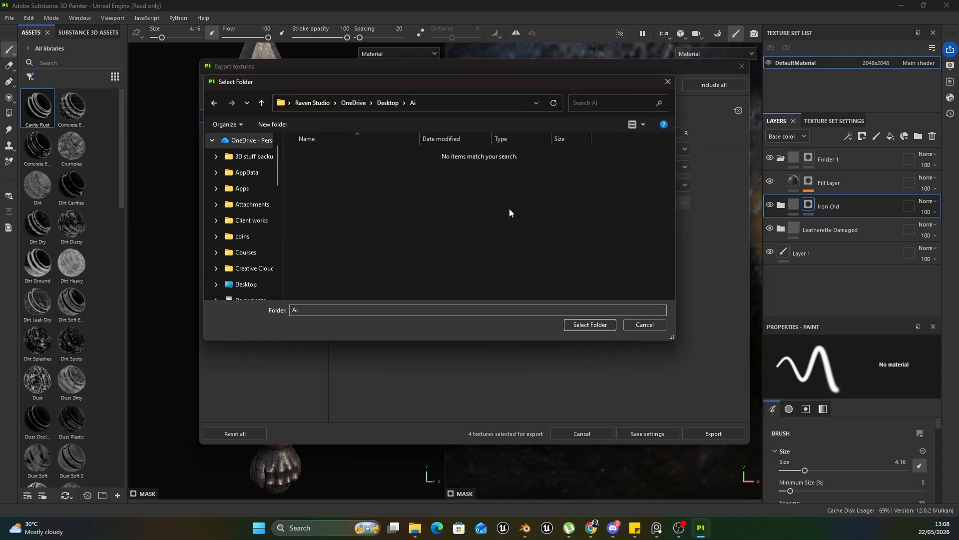
key("ctrl+shift+n")
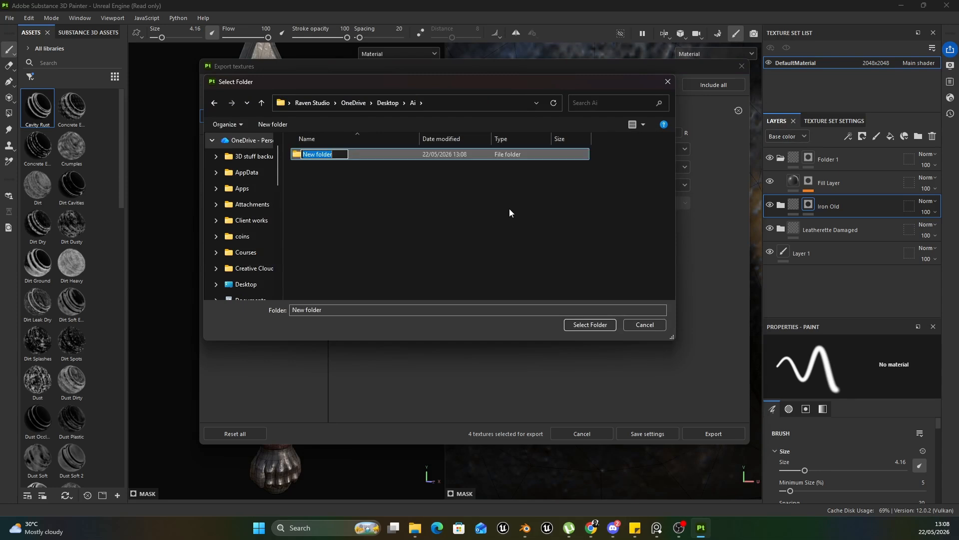
type("Blade Maps")
key("Return")
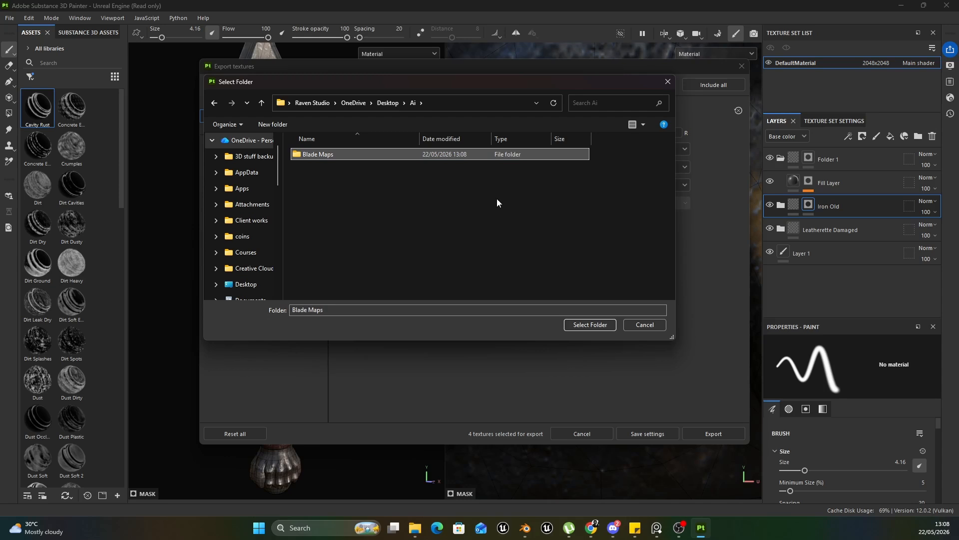
double_click(479, 154)
left_click(579, 325)
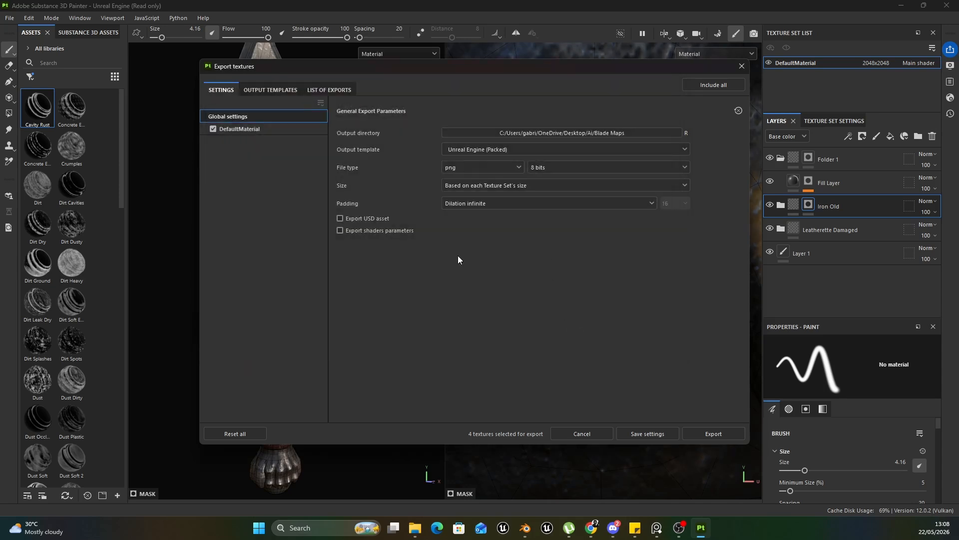
left_click(260, 130)
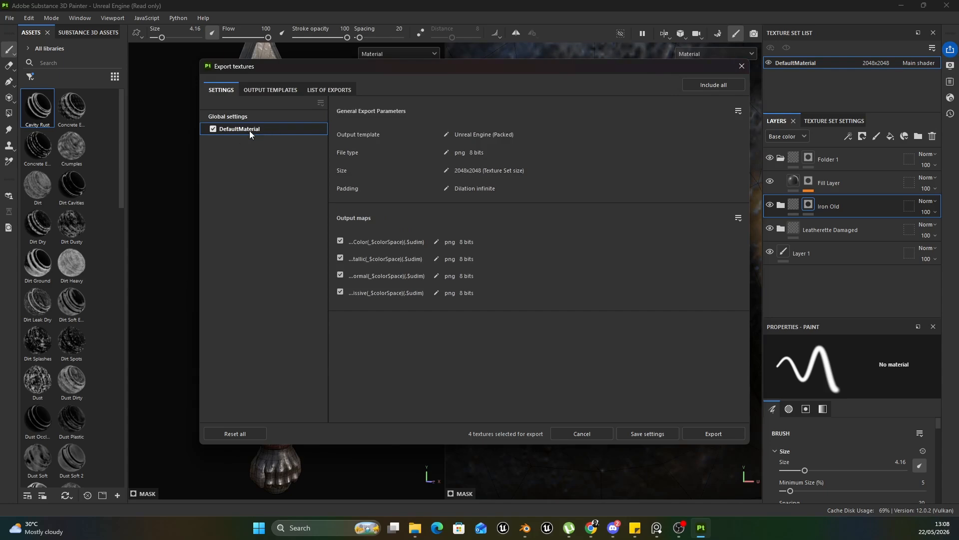
left_click(742, 66)
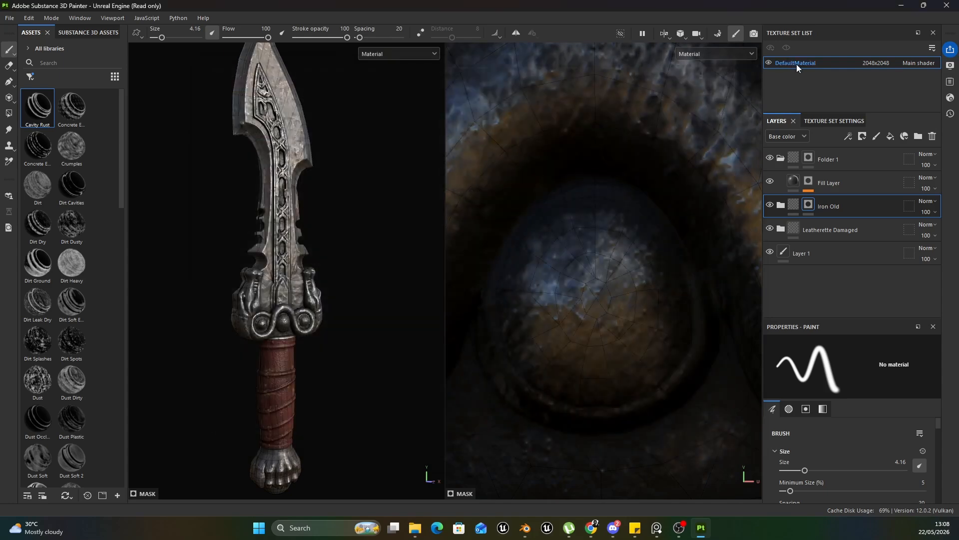
- Rename the DefaultMaterial texture set as Blade and reopen the texture export settings
type("Blade")
left_click(9, 18)
left_click(40, 164)
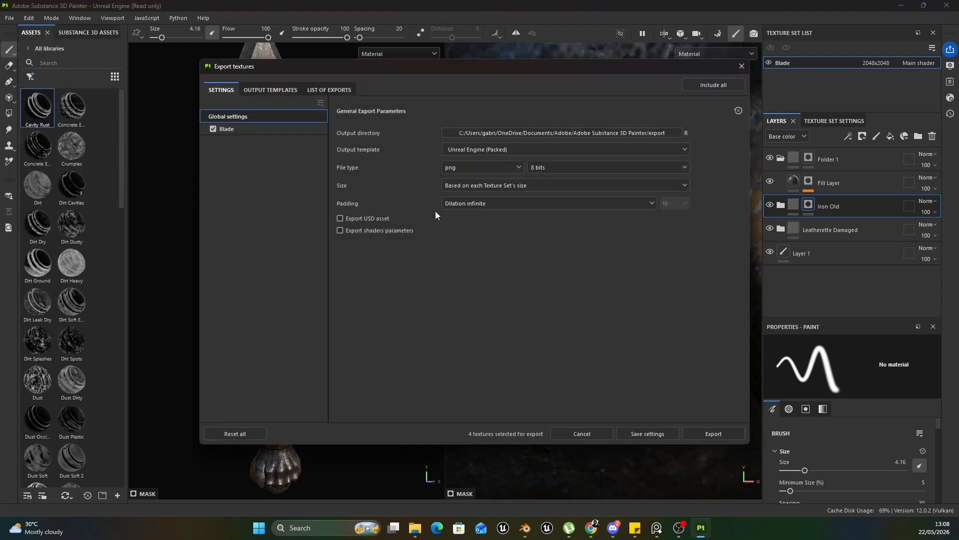
- Set the texture export's output directory to the Blade Maps folder inside the Desktop's Ai folder
left_click(587, 133)
left_click(521, 104)
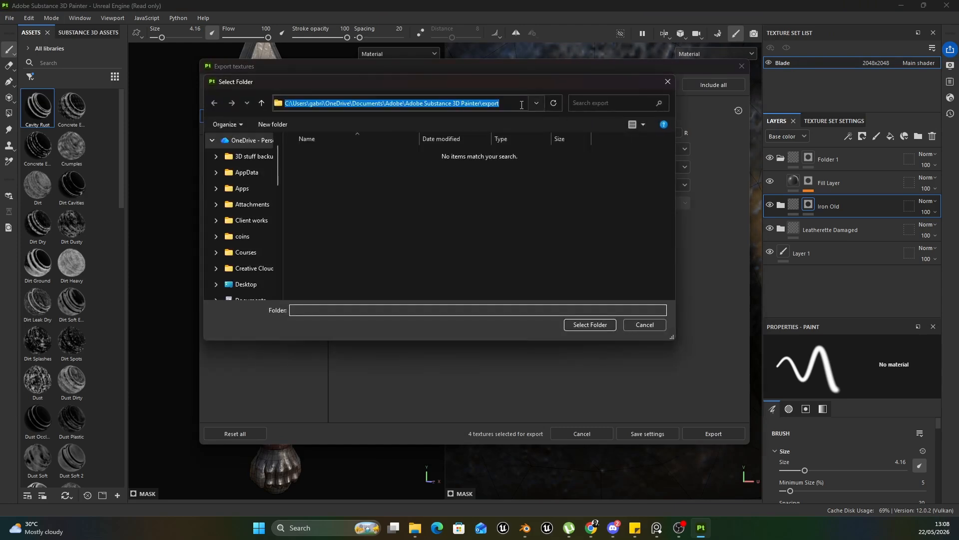
key("Return")
double_click(332, 155)
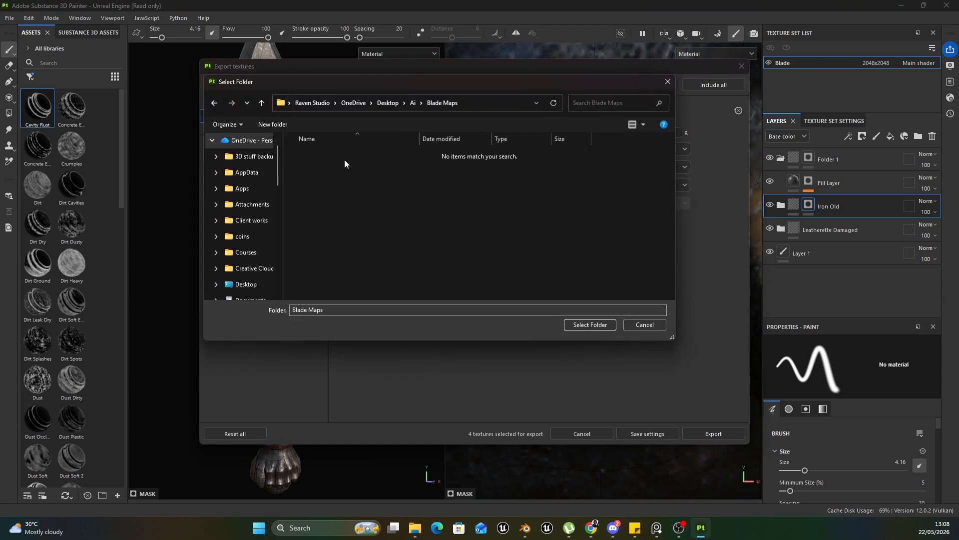
left_click(601, 328)
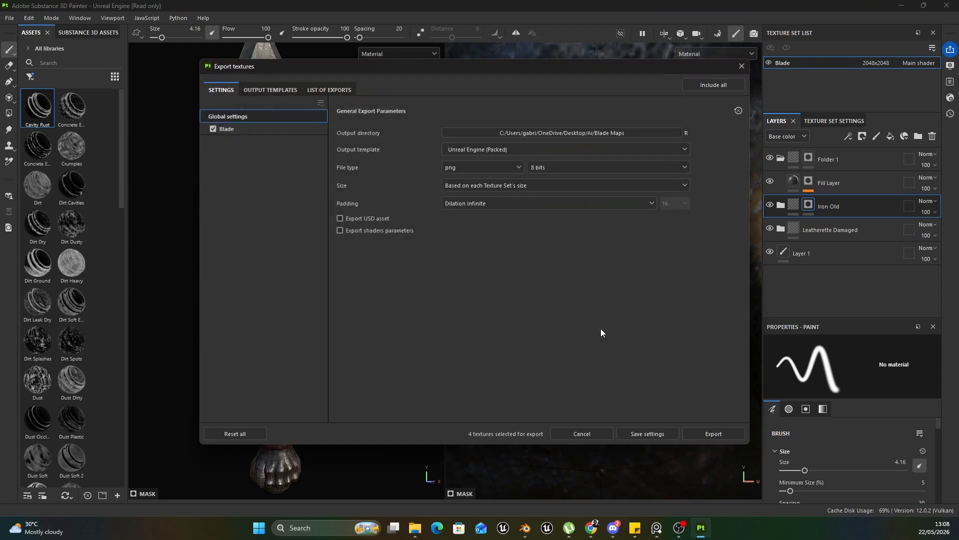
- Exclude the emissive map from the Blade set, export the base color, normal and occlusion-roughness-metallic maps as PNG, and leave Painter
left_click(298, 132)
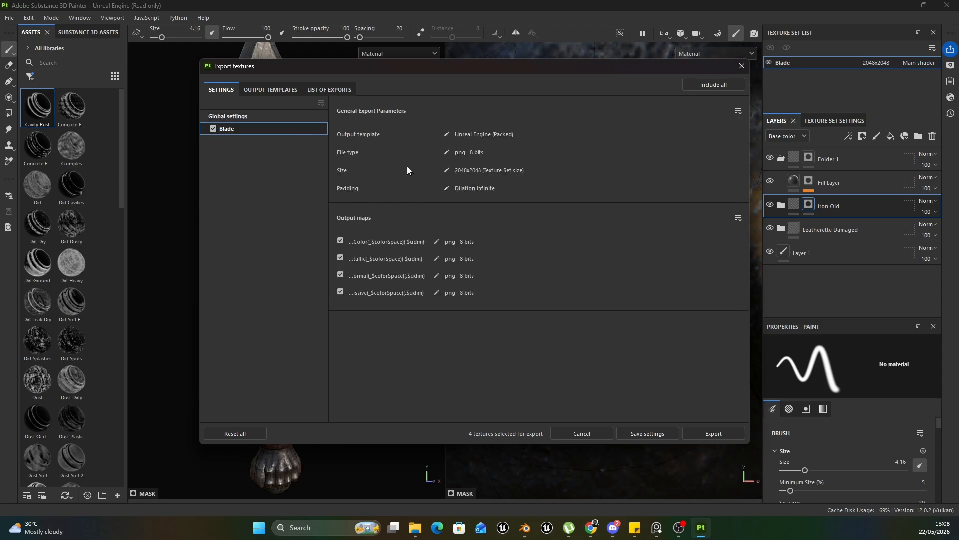
left_click_drag(391, 67, 544, 60)
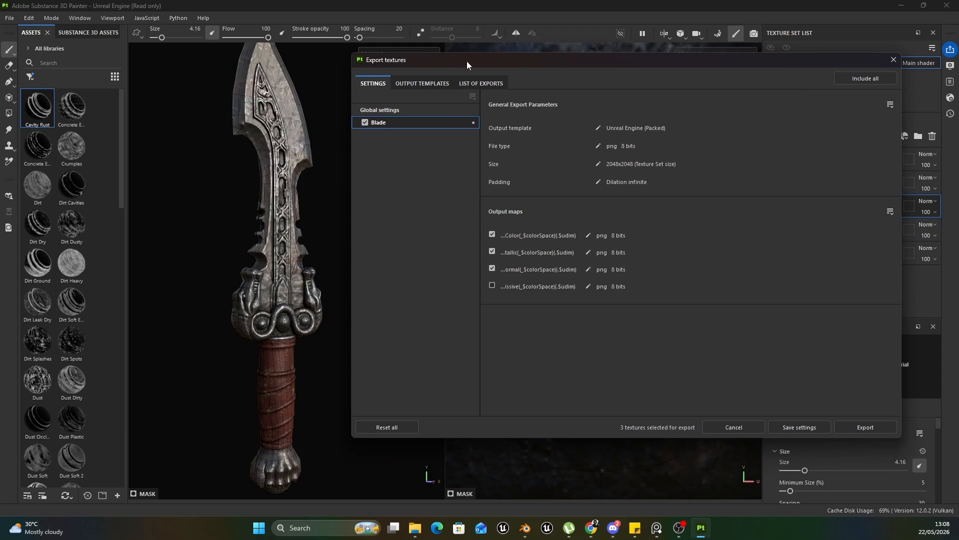
left_click(855, 424)
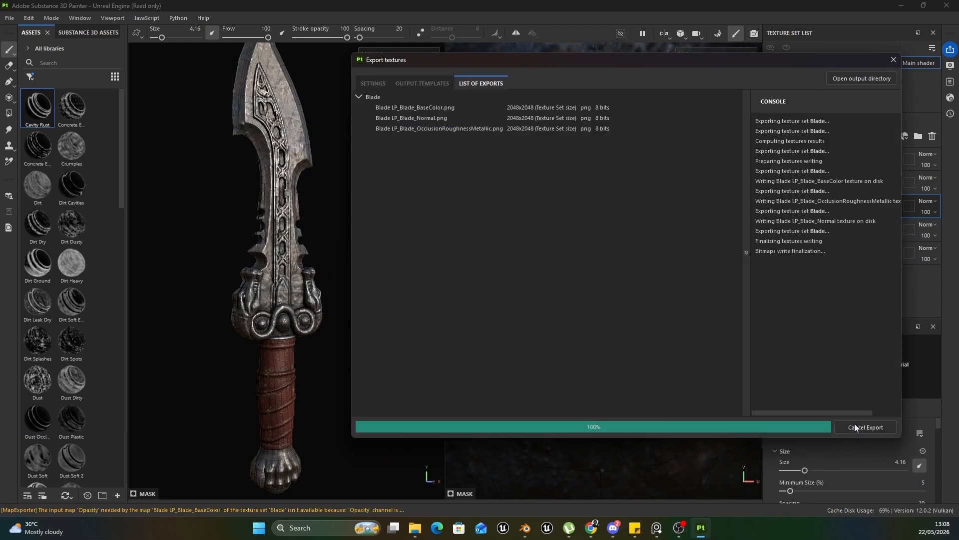
left_click(898, 63)
key("alt+Tab")
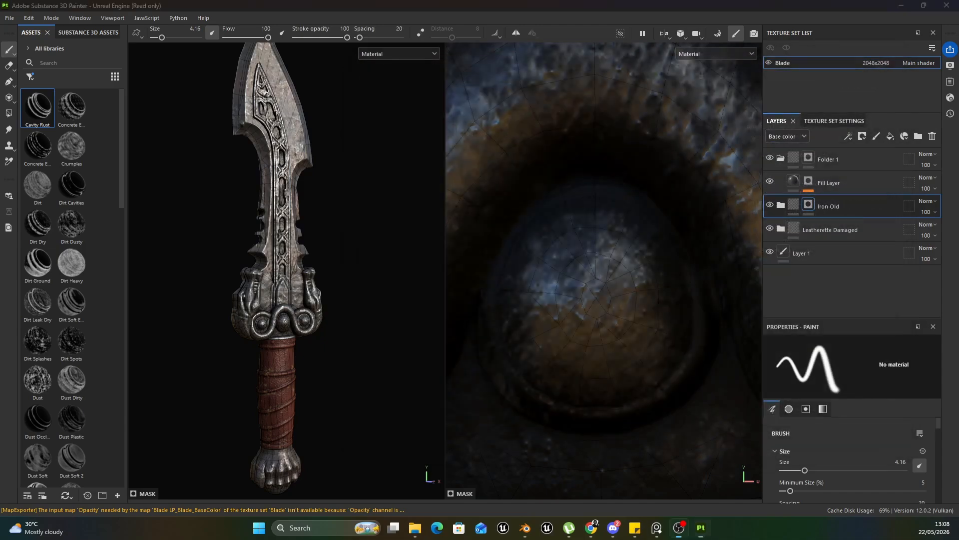
right_click(442, 243)
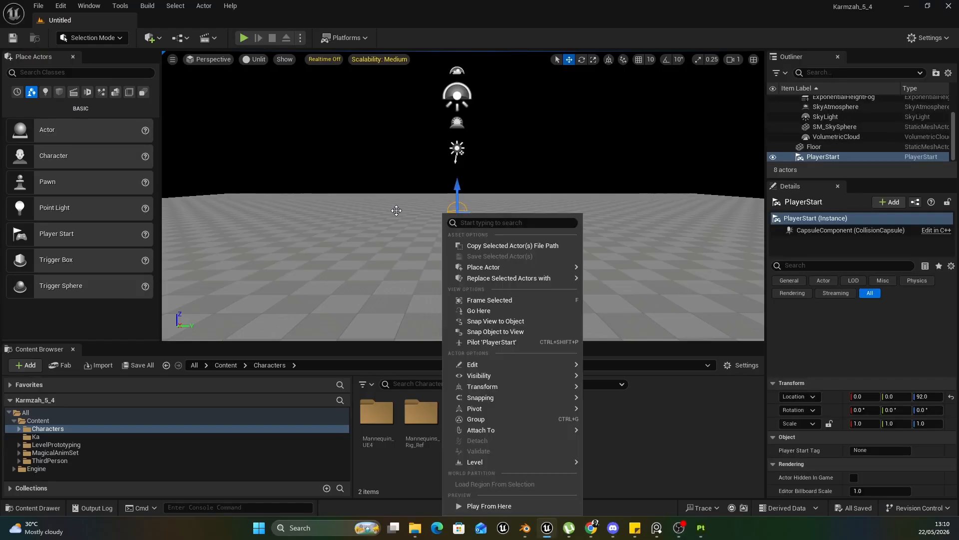
key("a")
right_click_drag(442, 243, 474, 261)
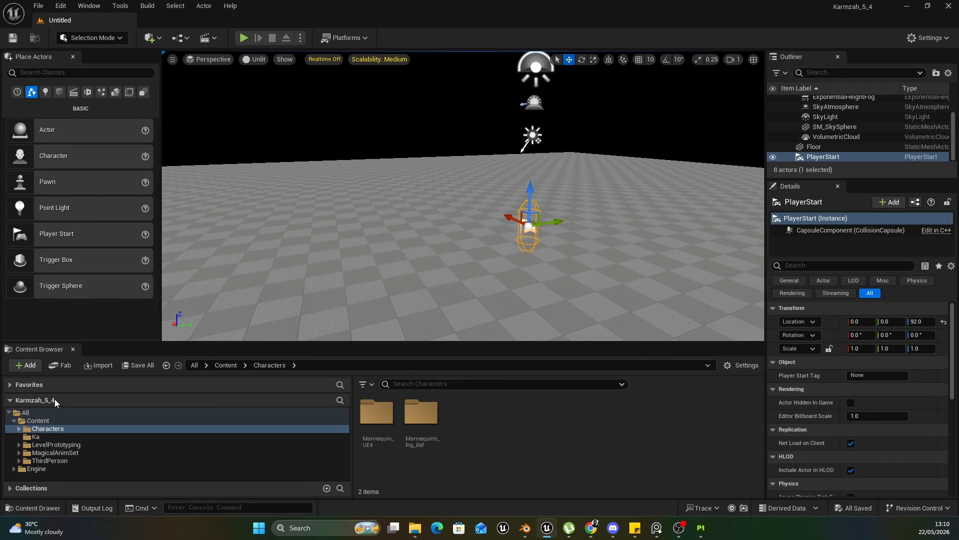
- Create a folder named Blade in the project's Content directory
left_click(38, 421)
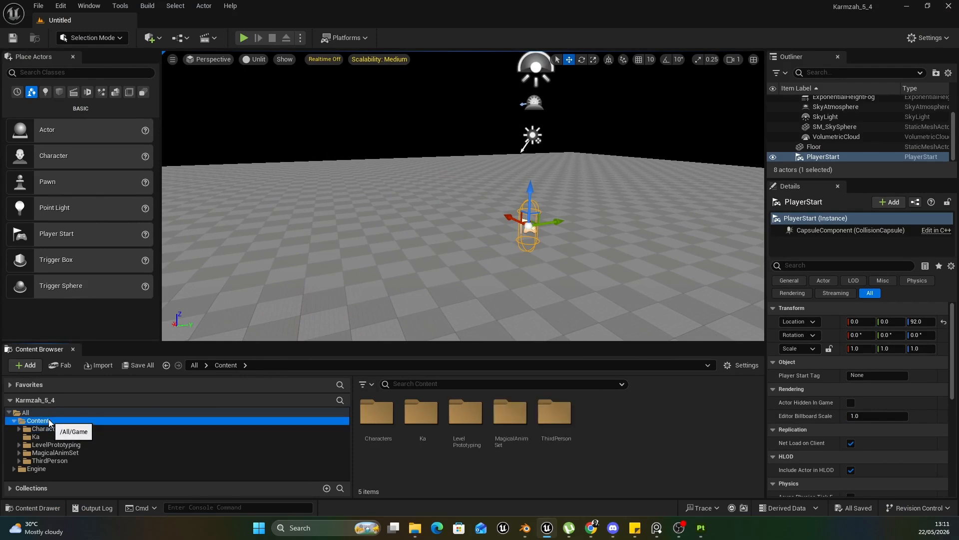
right_click(648, 444)
left_click(688, 120)
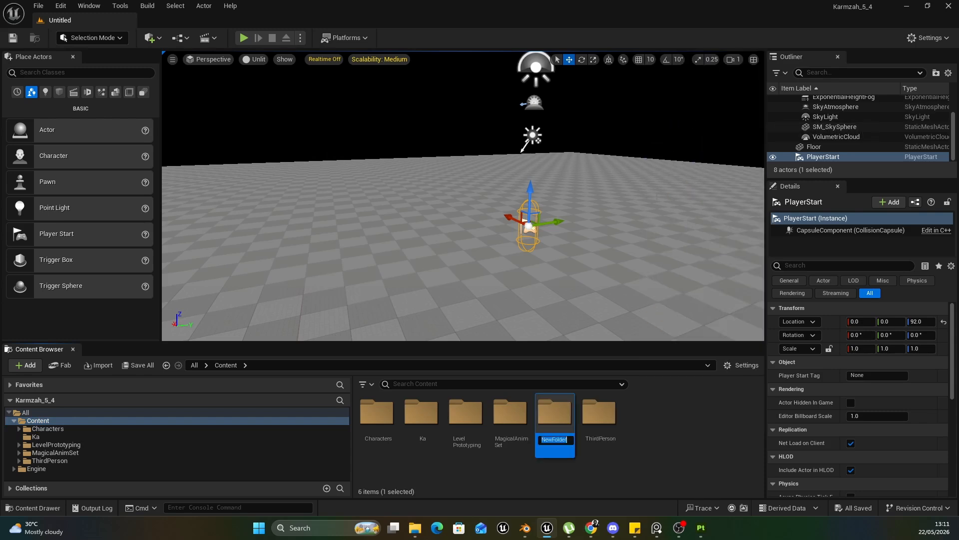
type("Blade")
key("Return")
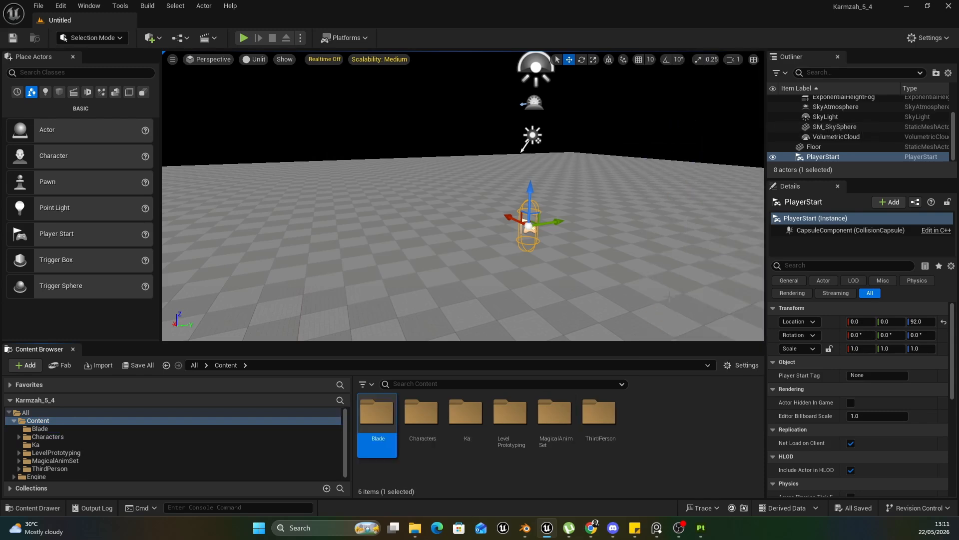
- Create subfolders named Textures, Material and Mesh inside the Blade folder
key("Return")
right_click(464, 424)
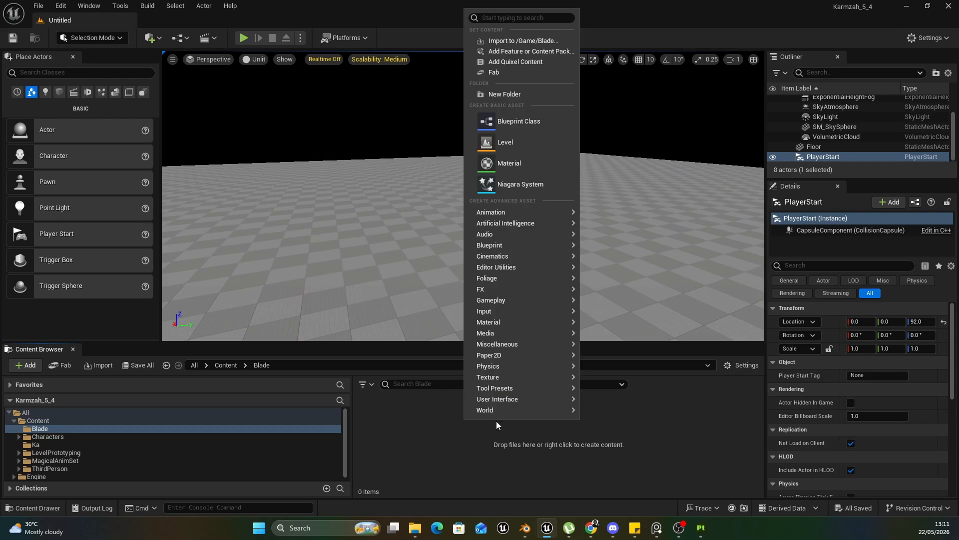
left_click(514, 96)
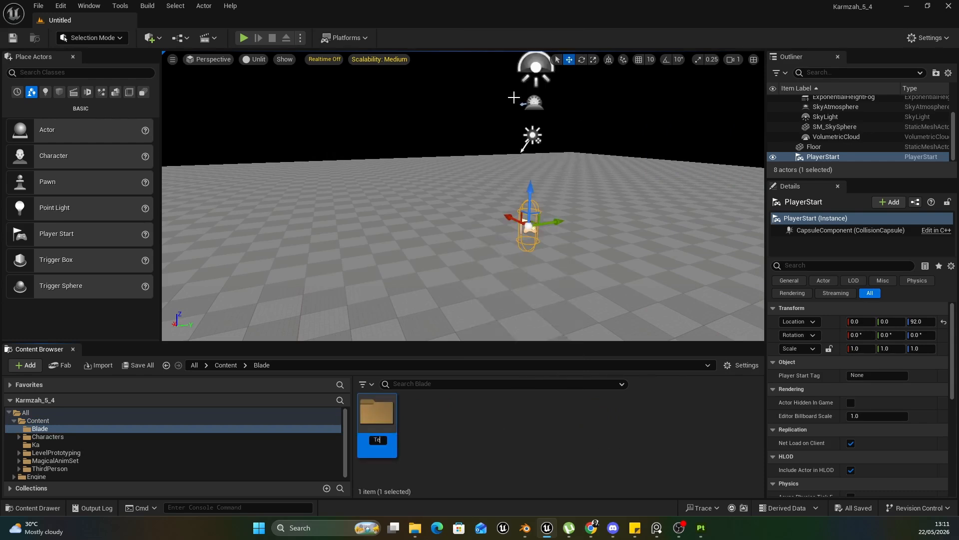
type("Textures")
key("Return")
right_click(557, 433)
left_click(581, 99)
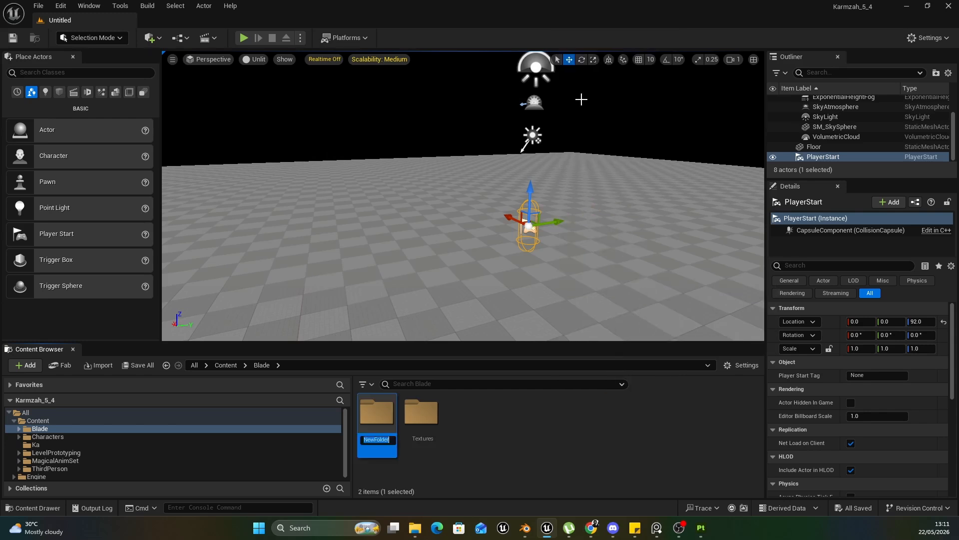
type("Material")
key("Return")
right_click(500, 434)
left_click(551, 96)
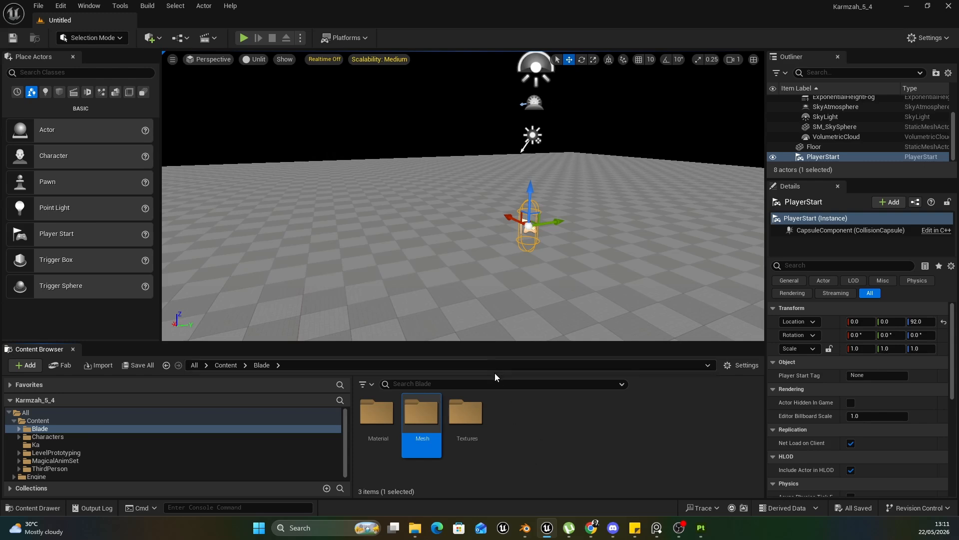
- Import the base color, normal and occlusion-roughness-metallic maps from the Desktop's Ai/Blade Maps folder into the Textures folder
left_click_drag(494, 343, 495, 260)
left_click(492, 351)
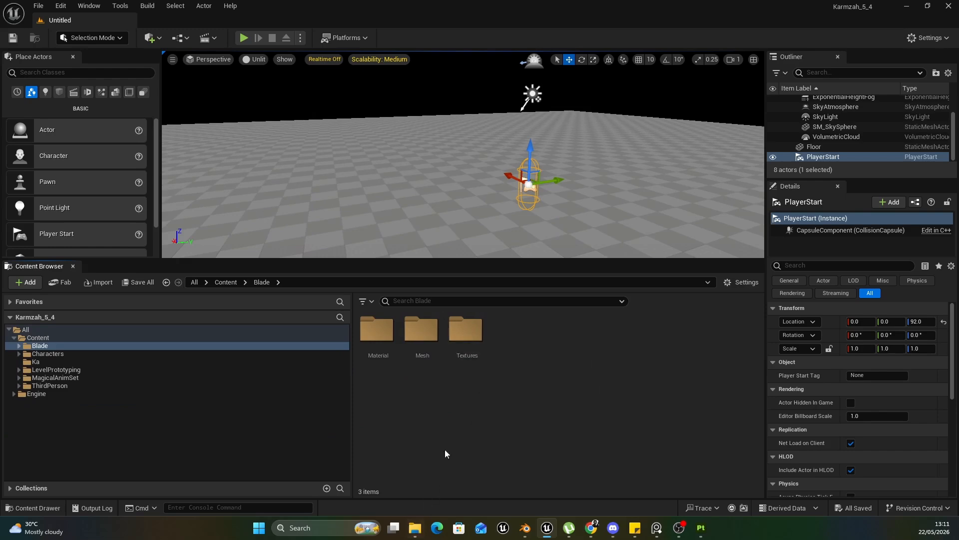
double_click(466, 330)
left_click(414, 528)
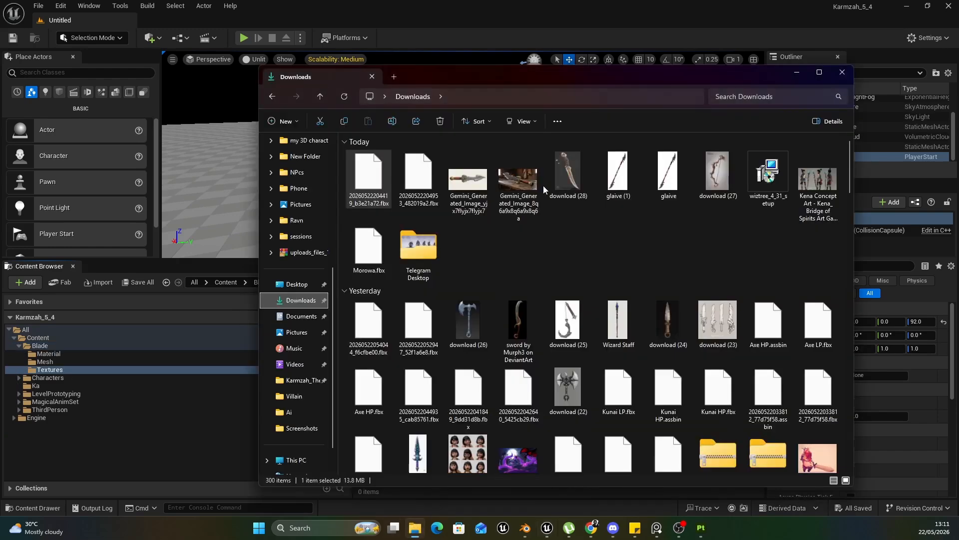
left_click(292, 412)
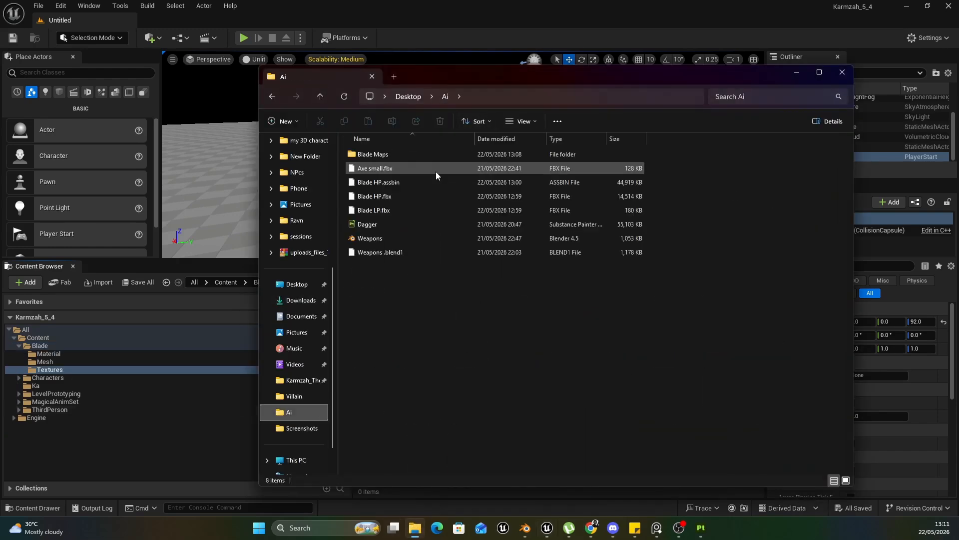
double_click(409, 152)
left_click_drag(490, 88, 762, 104)
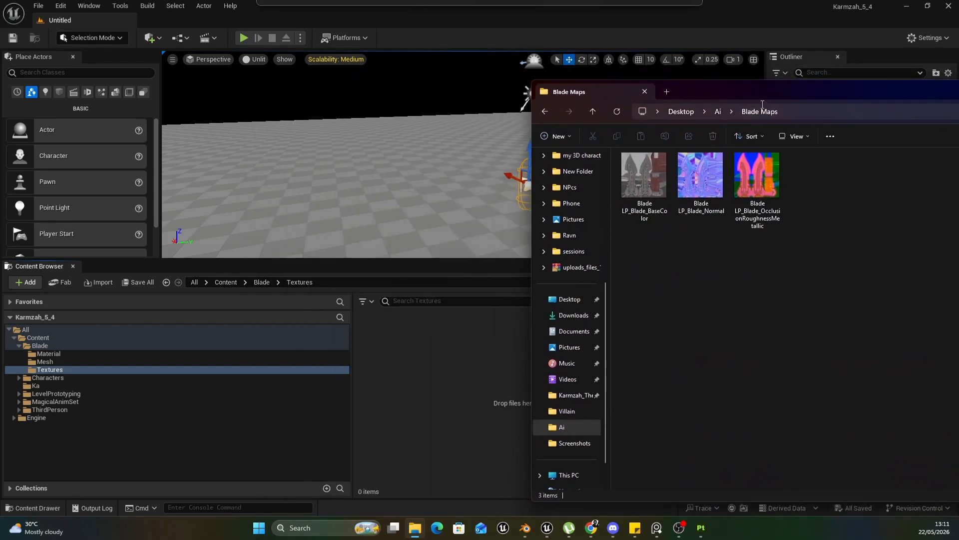
left_click_drag(800, 271, 626, 166)
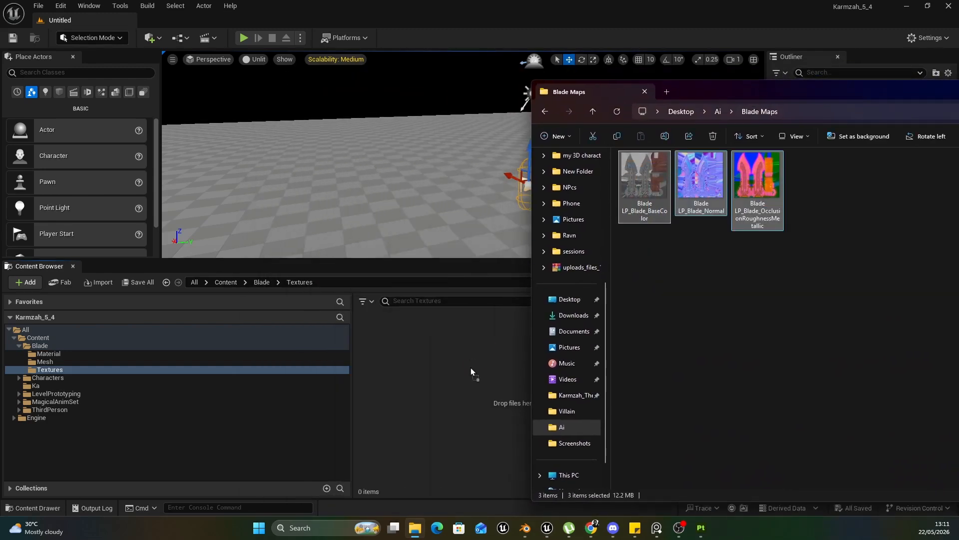
left_click(457, 411)
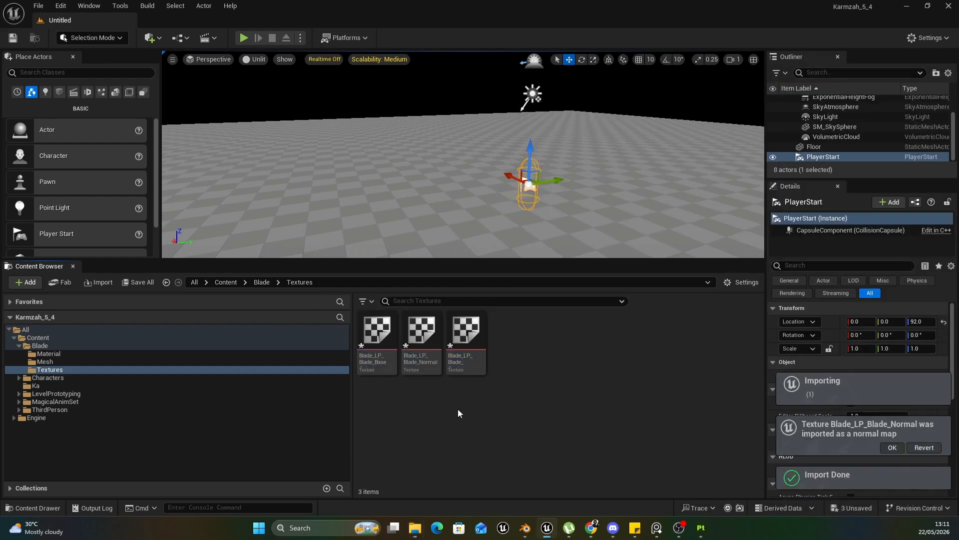
- Import Blade LP.fbx from the Desktop's Ai folder into the Mesh folder as a static mesh and save all unsaved assets
left_click(45, 361)
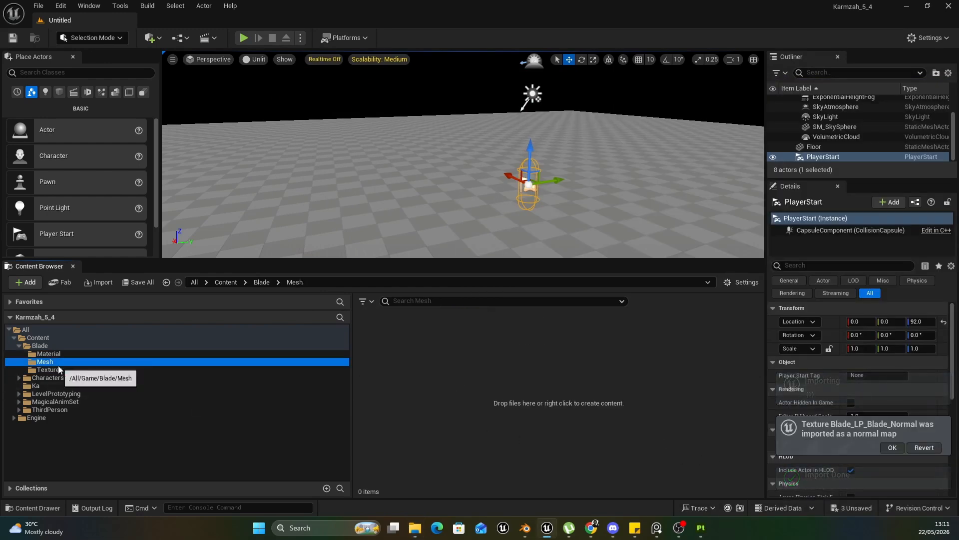
key("alt+Tab")
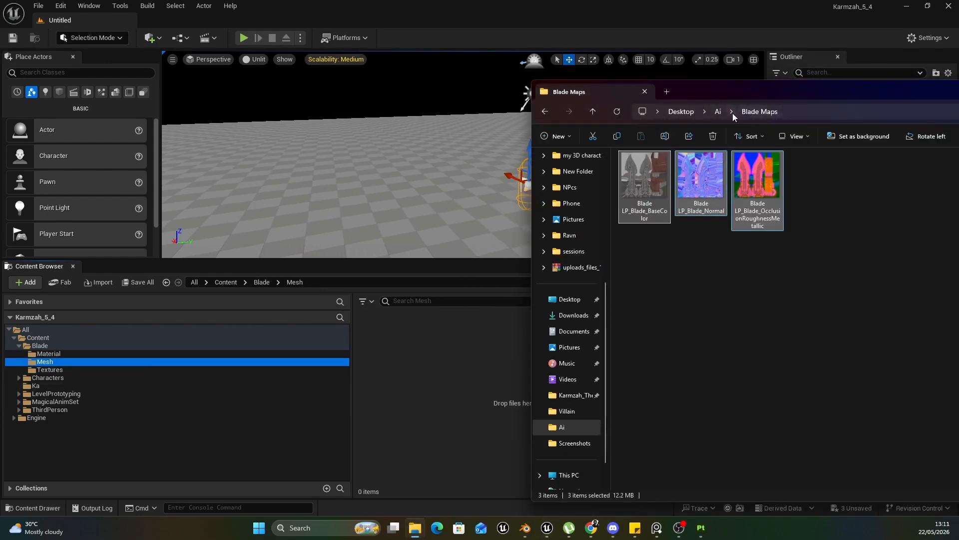
left_click(717, 112)
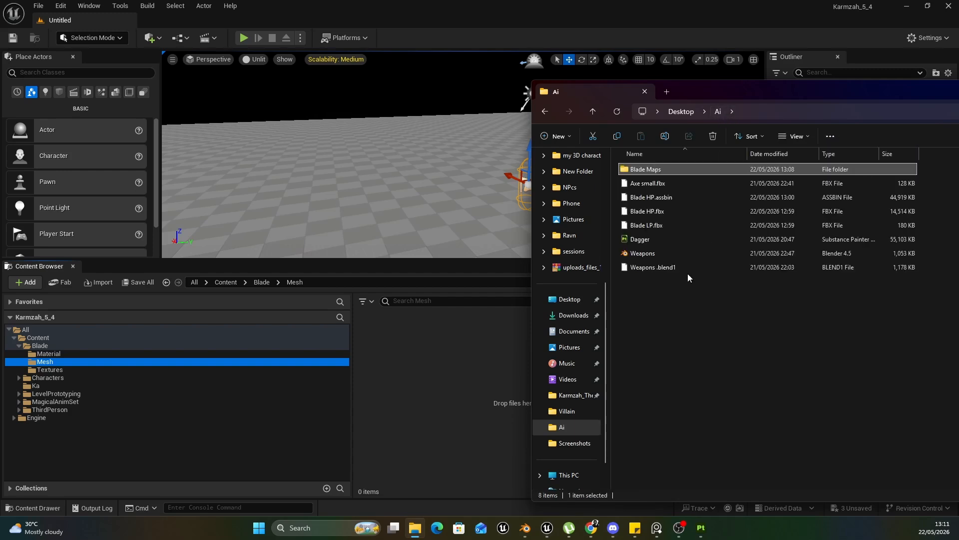
left_click(631, 226)
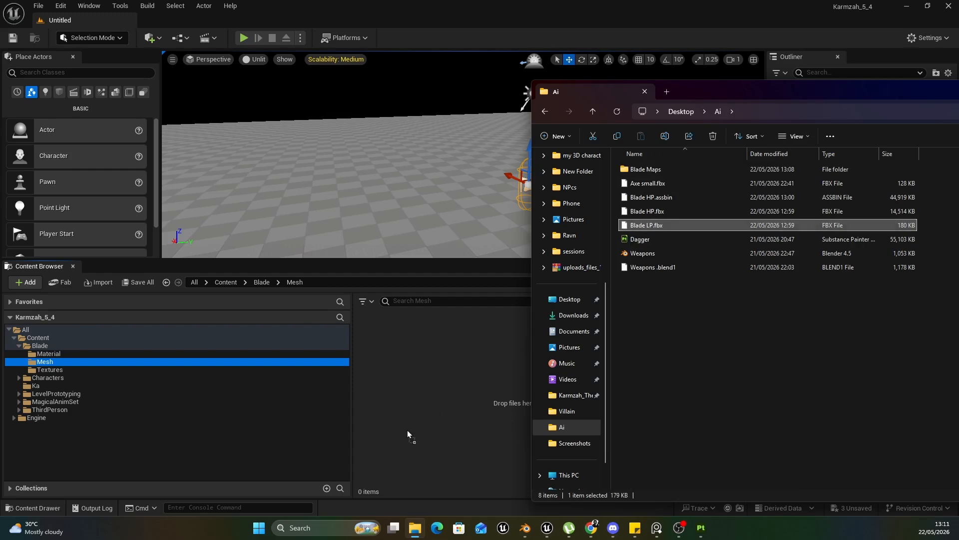
left_click_drag(437, 379, 438, 379)
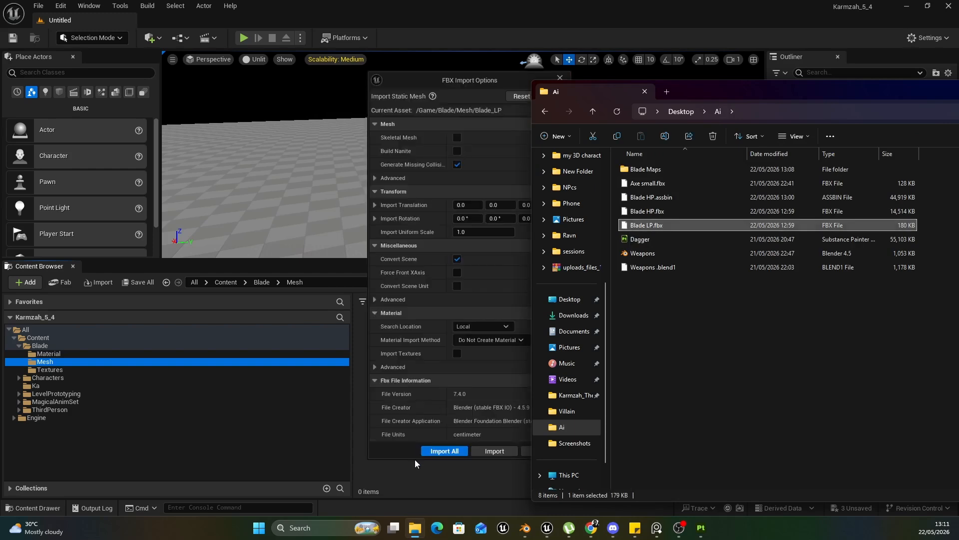
left_click(412, 455)
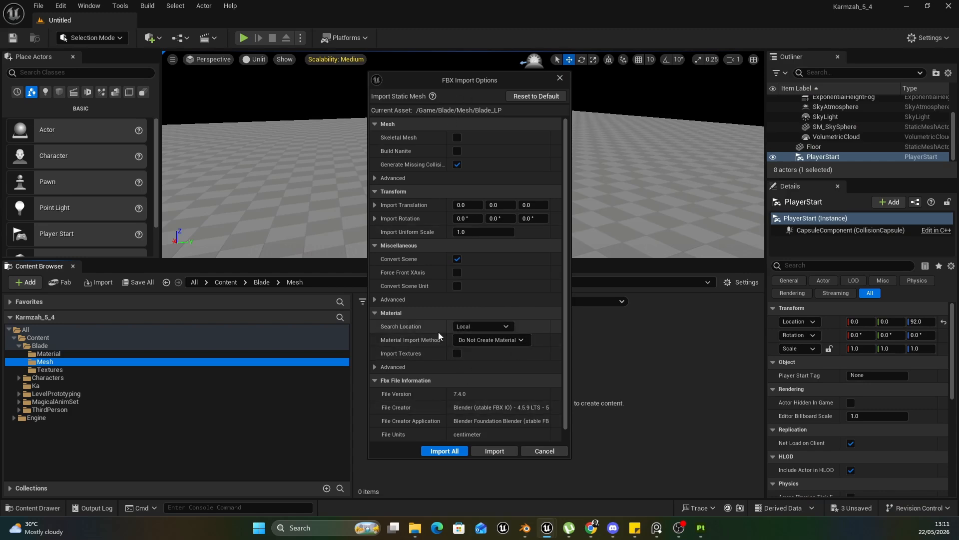
left_click(453, 450)
left_click(720, 115)
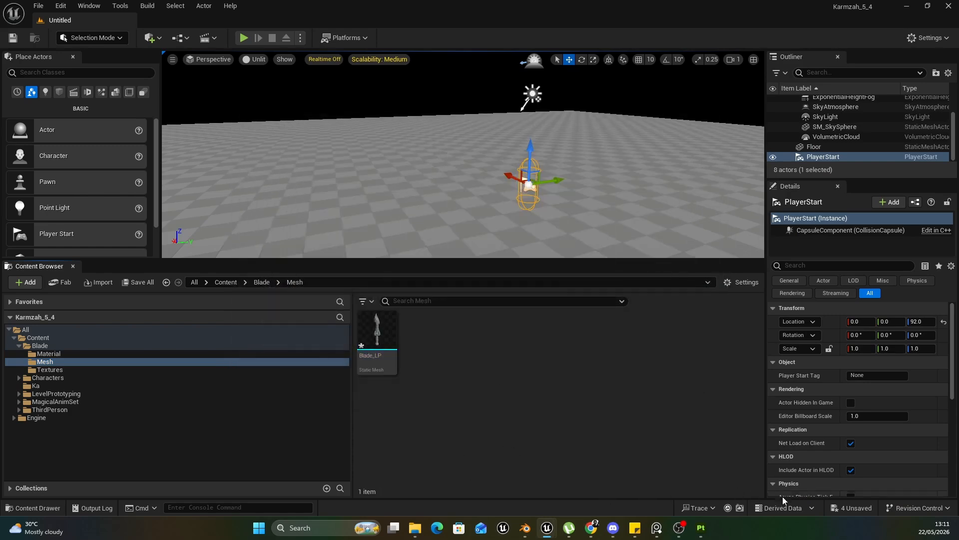
left_click(851, 508)
left_click(533, 378)
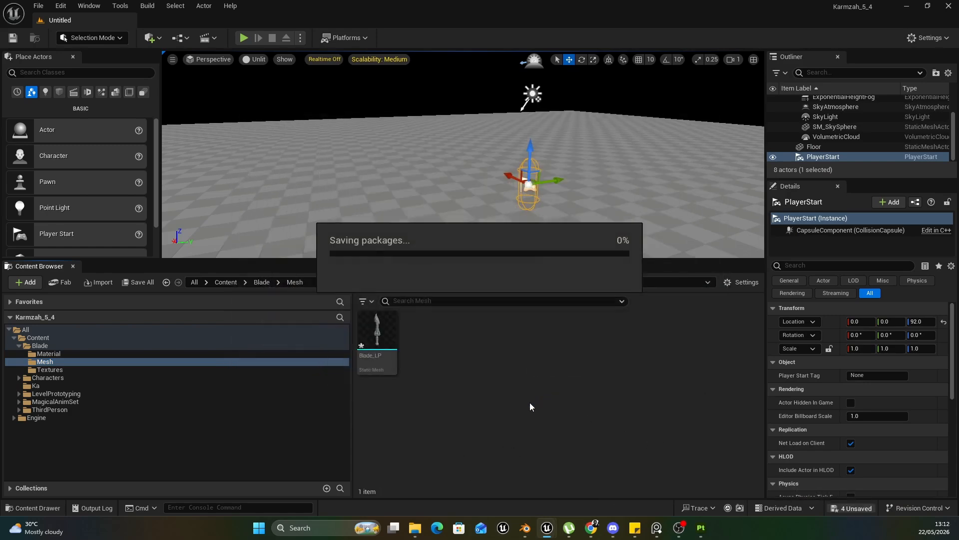
- Create a material named Blade_Material in the Material folder
left_click(67, 356)
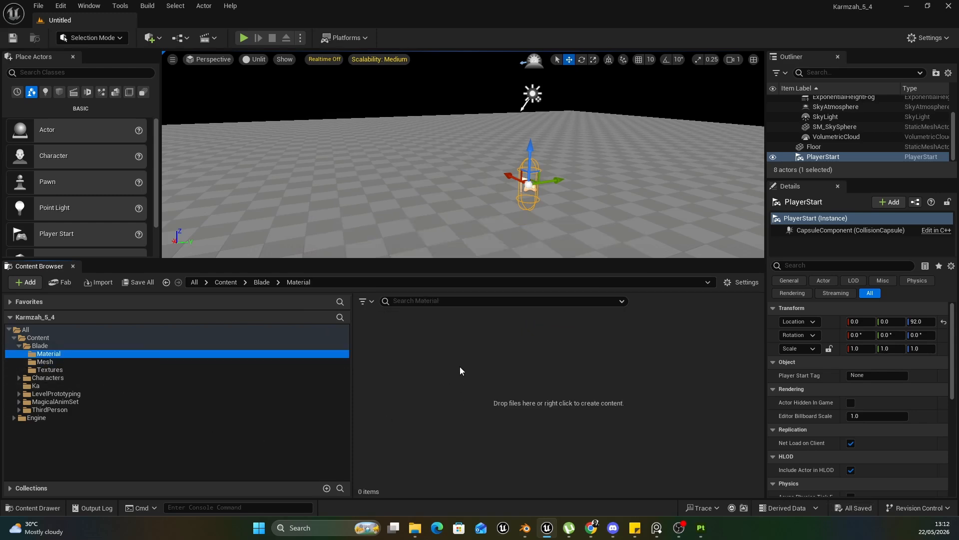
right_click(461, 371)
left_click(497, 258)
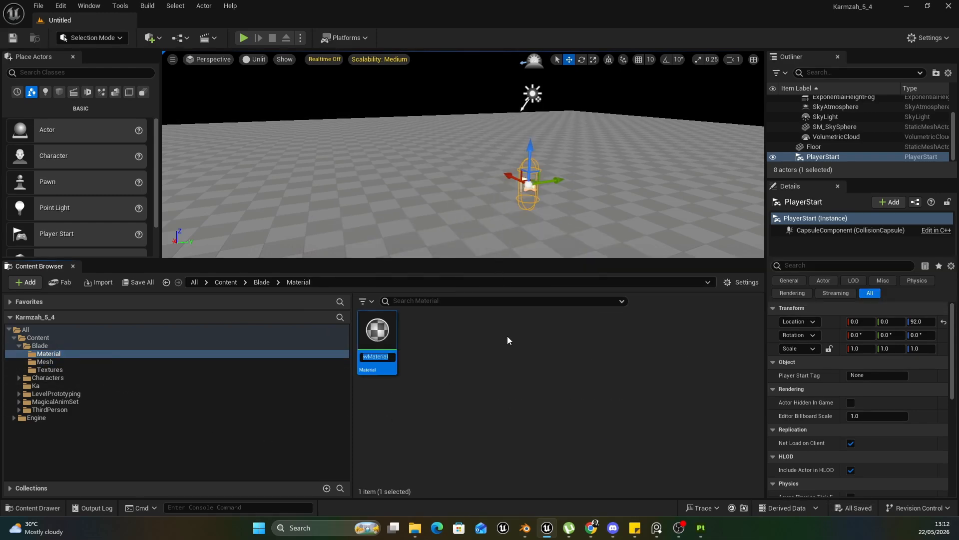
type("Blade")
type("_Mater")
type("ial")
key("Return")
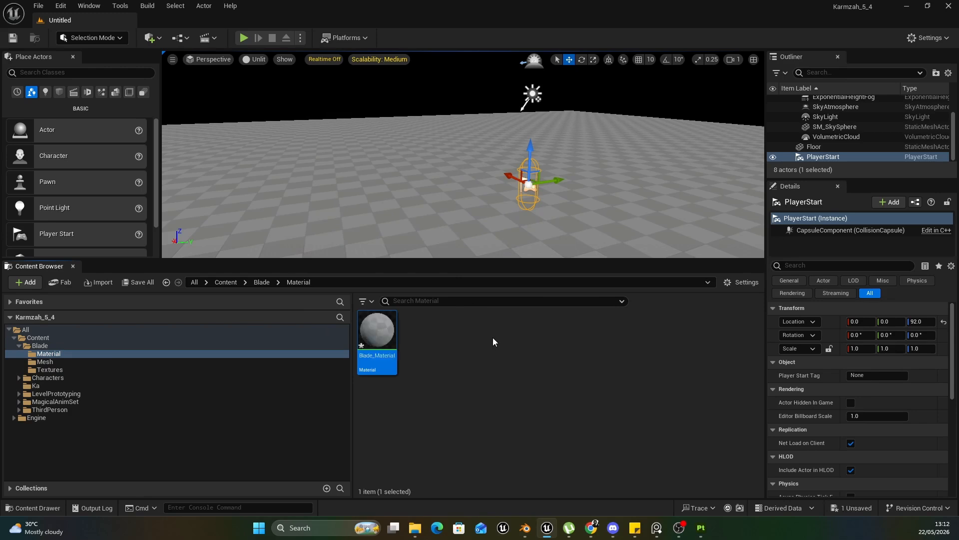
- Create a material instance of Blade_Material with its default name and save all assets
right_click(391, 327)
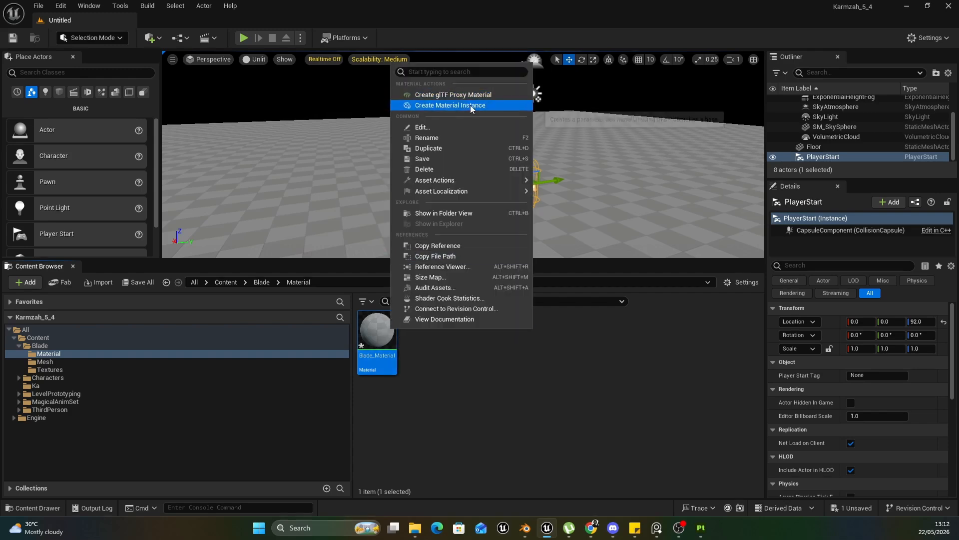
left_click(429, 99)
key("Return")
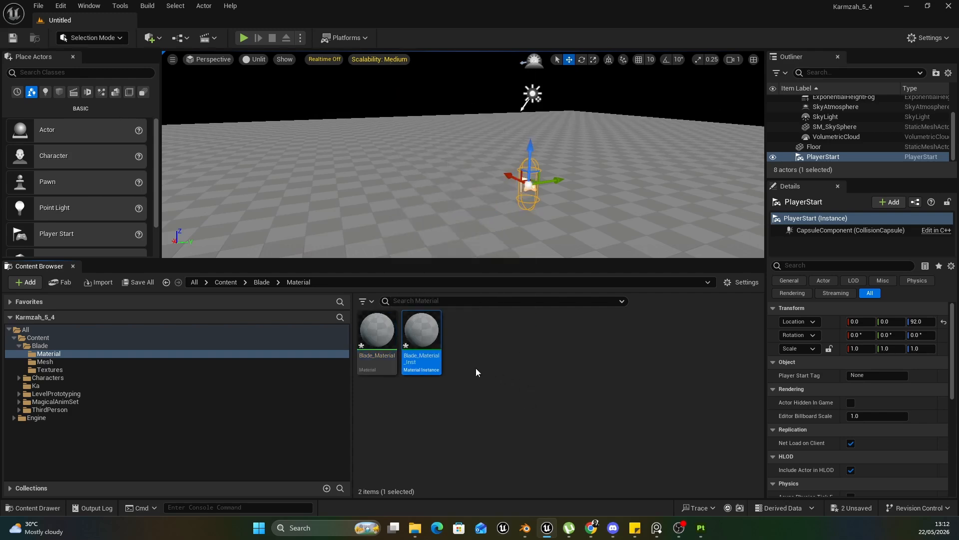
key("ctrl+shift+s")
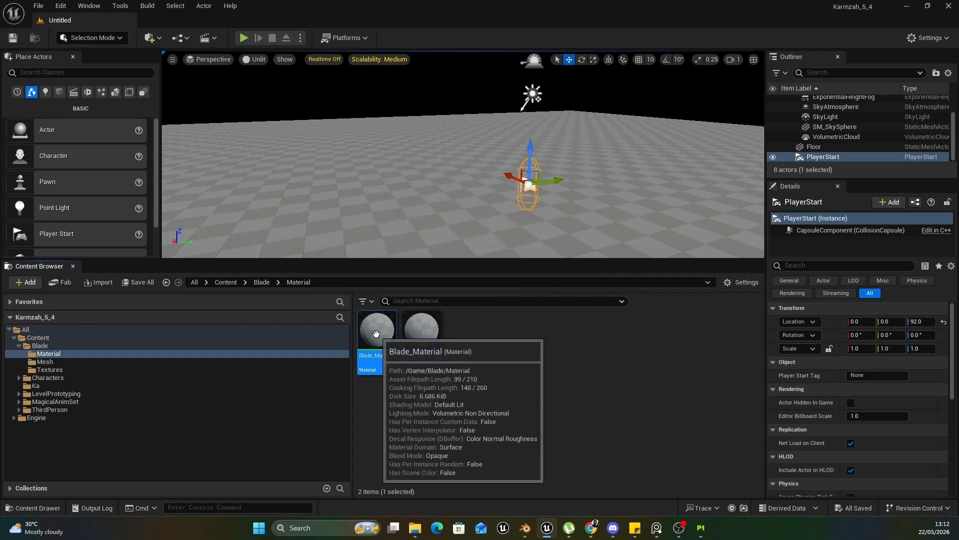
- Open Blade_Material and add the base color and normal textures from Blade/Textures to its graph as texture samples
double_click(377, 330)
left_click_drag(318, 41, 345, 31)
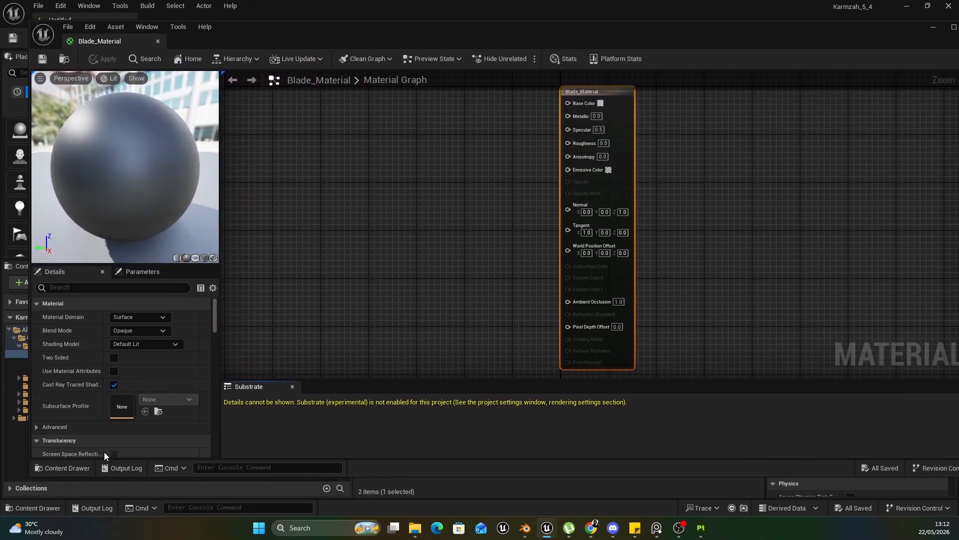
left_click(78, 467)
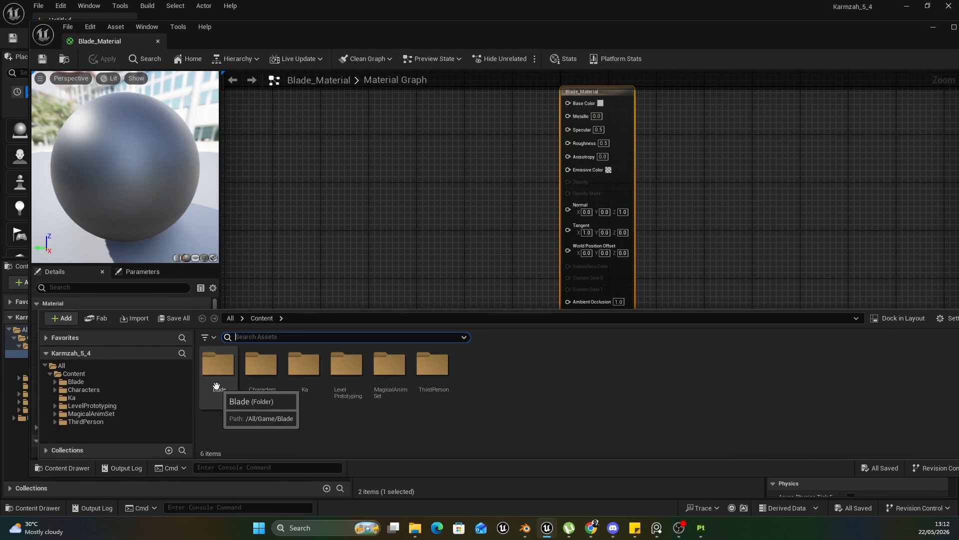
double_click(215, 380)
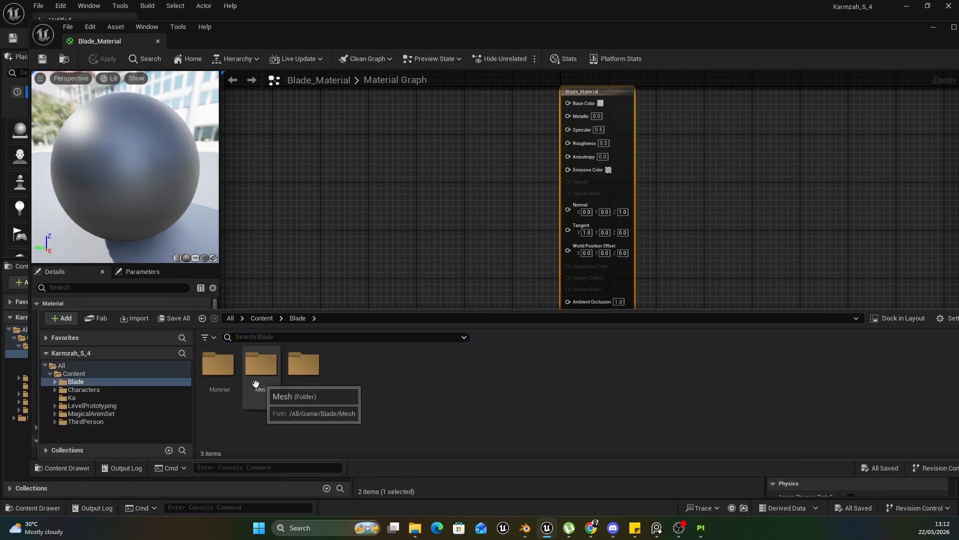
double_click(303, 363)
left_click_drag(219, 364, 411, 140)
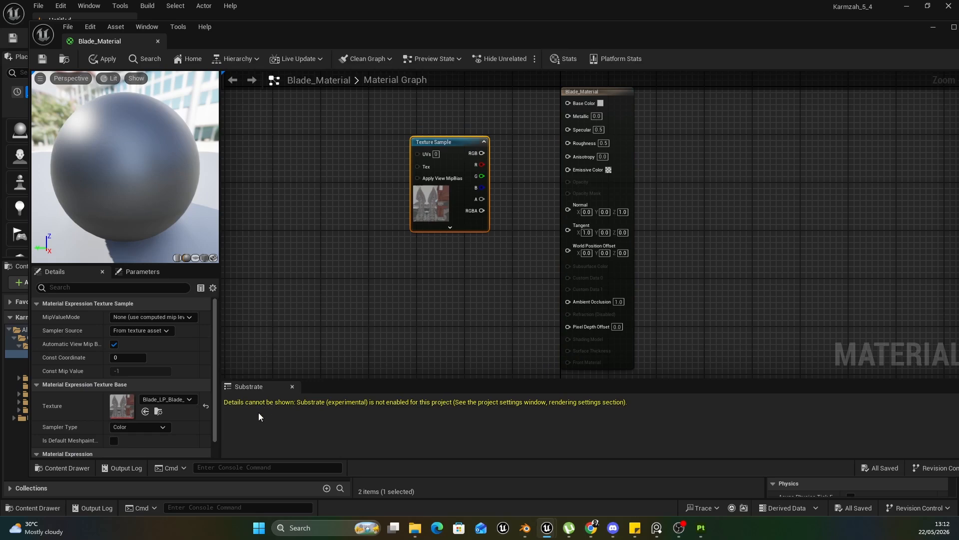
left_click(65, 468)
left_click_drag(270, 366, 423, 250)
- Open the OcclusionRoughnessMetallic texture from Blade/Textures and turn off its sRGB setting
left_click(63, 468)
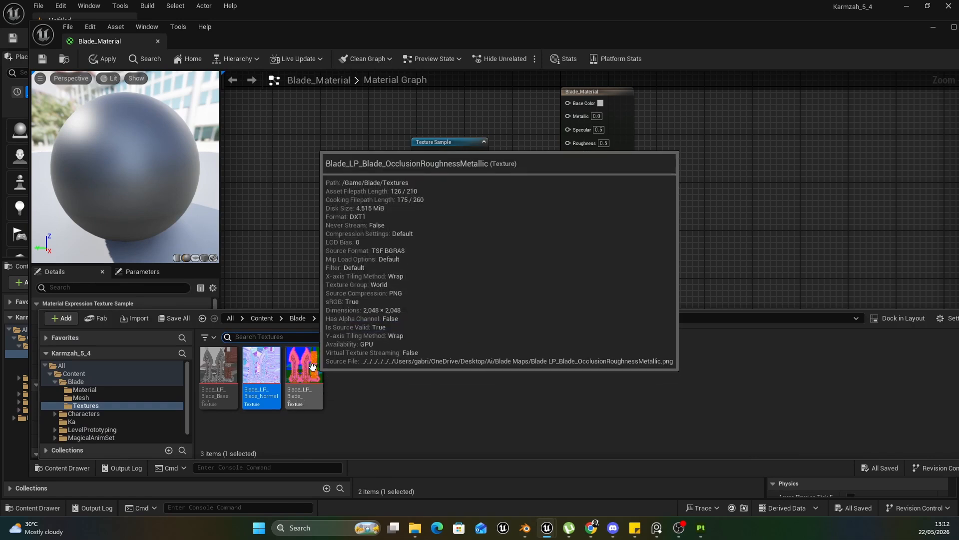
double_click(312, 366)
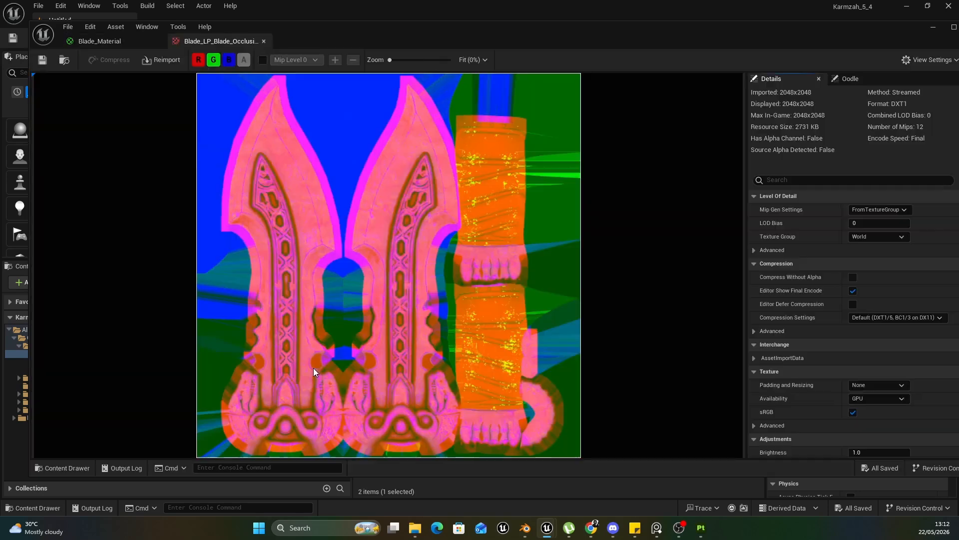
left_click(850, 412)
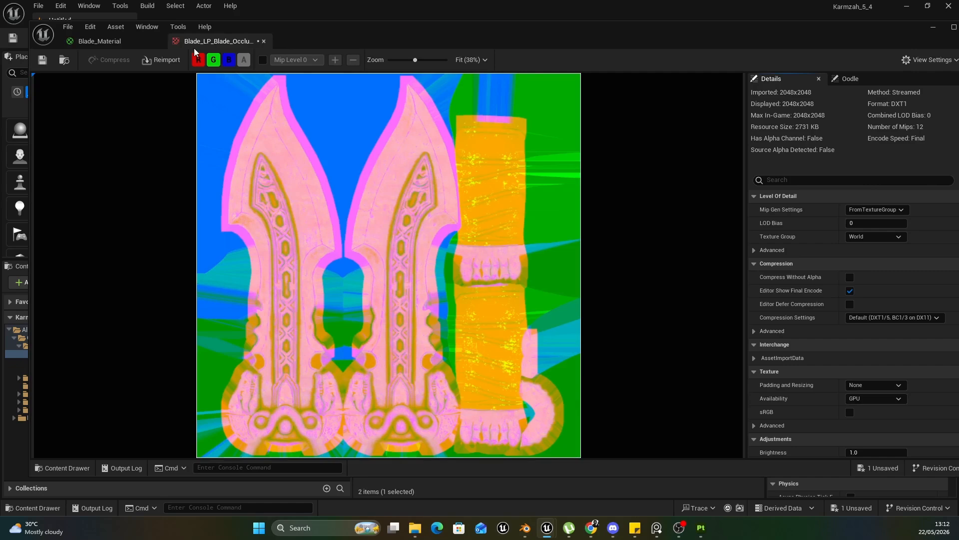
- Add the OcclusionRoughnessMetallic texture to Blade_Material's graph and arrange the base color and normal samples one above the other
left_click(135, 44)
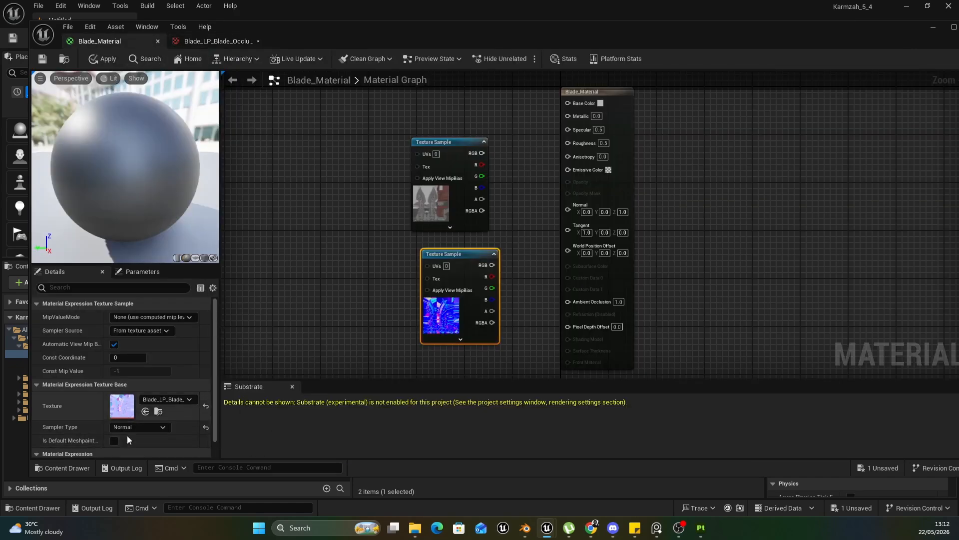
left_click(75, 469)
left_click_drag(308, 378, 316, 265)
left_click_drag(446, 195, 434, 157)
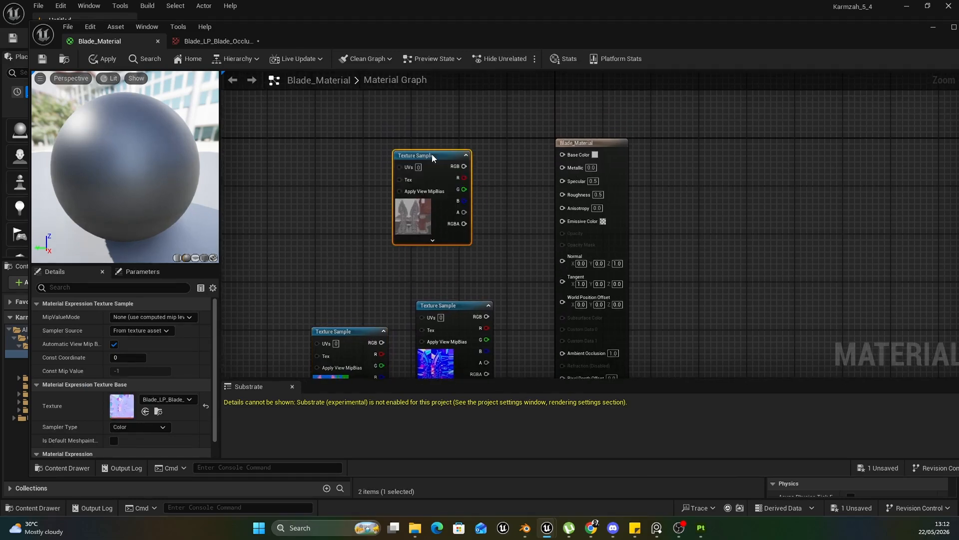
left_click_drag(455, 305, 427, 264)
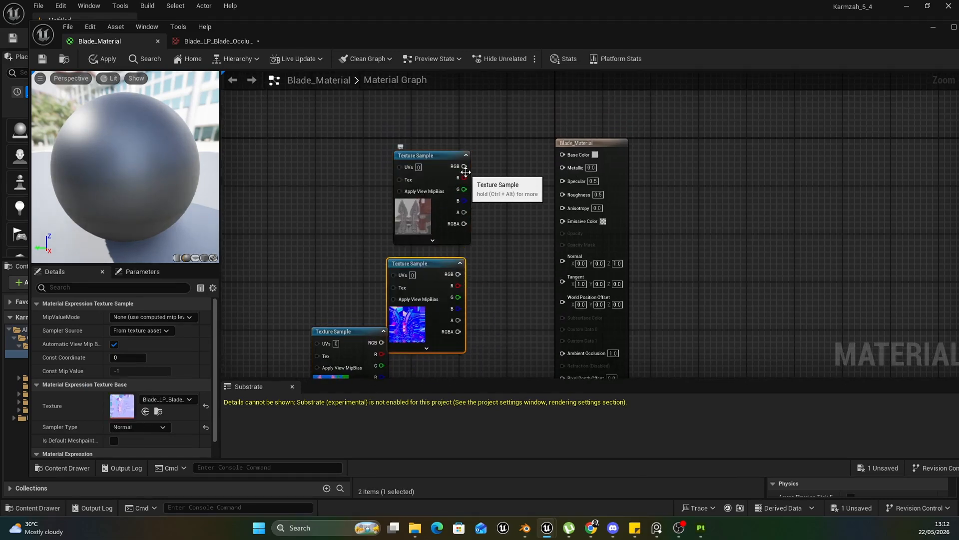
- Connect the base color sample's RGB to Base Color and the normal sample's RGB to Normal
left_click_drag(564, 157, 565, 157)
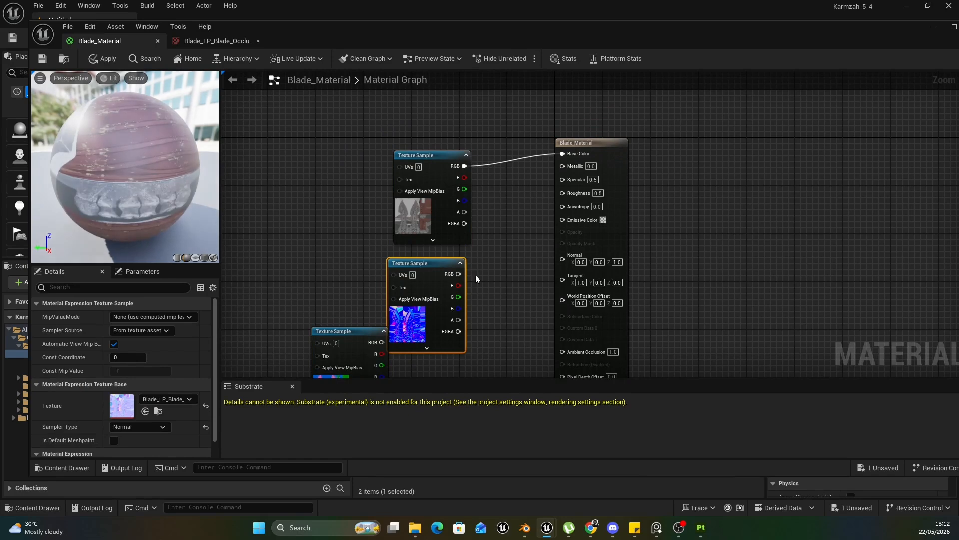
left_click_drag(458, 274, 567, 262)
left_click_drag(462, 279, 480, 387)
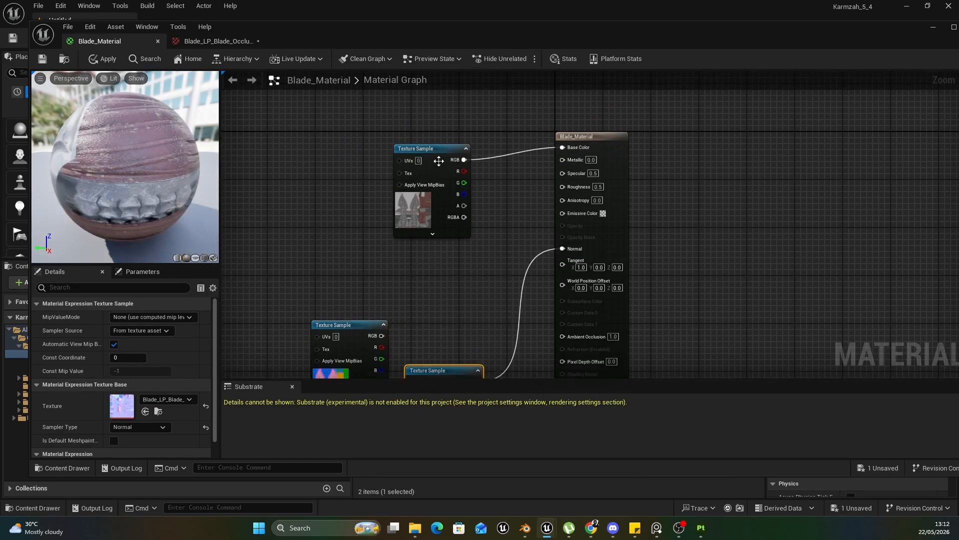
- Connect the OcclusionRoughnessMetallic sample's R to Ambient Occlusion, G to Roughness and B to Metallic
left_click_drag(438, 160, 444, 106)
left_click_drag(358, 330, 423, 212)
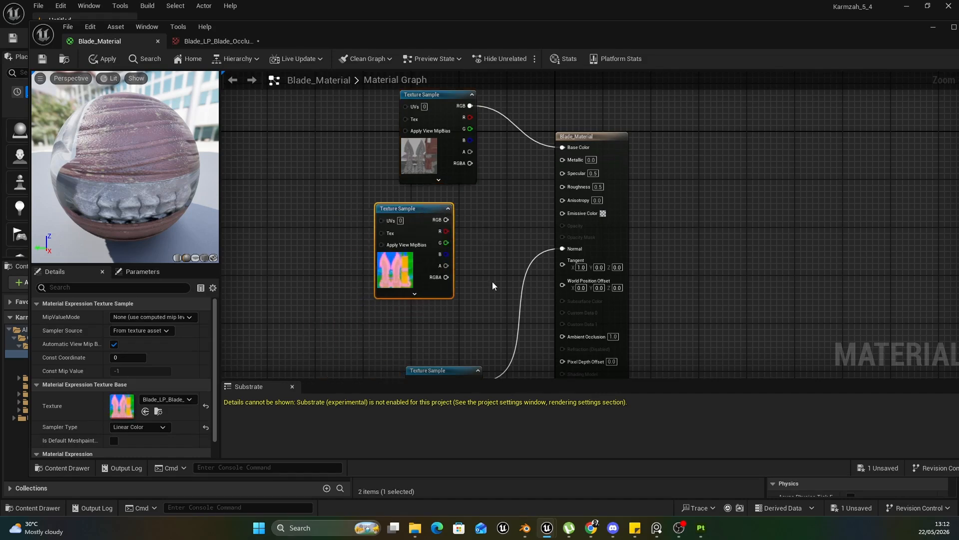
scroll(480, 265, "up", 2)
right_click_drag(471, 244, 464, 205)
left_click_drag(436, 178, 565, 302)
right_click_drag(456, 266, 455, 327)
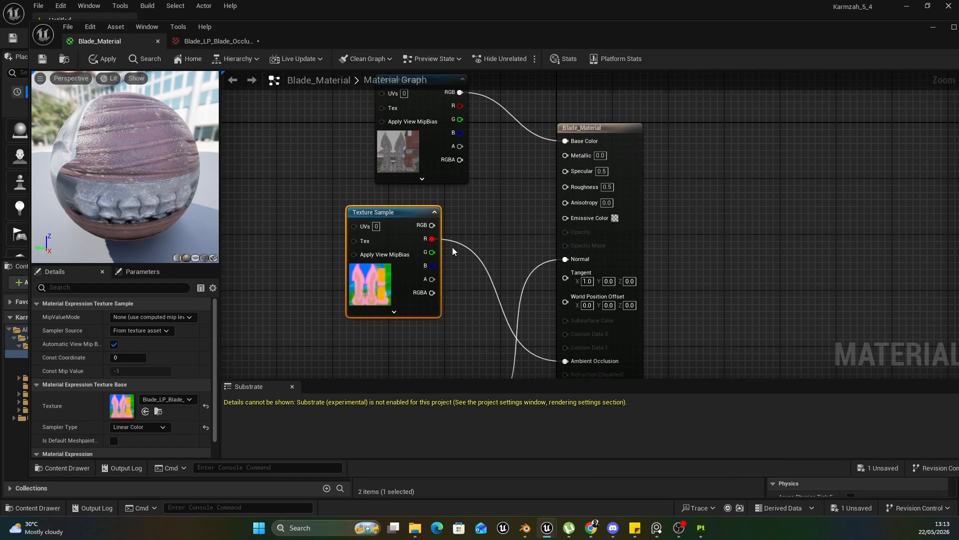
left_click_drag(558, 184, 566, 188)
left_click_drag(430, 267, 567, 155)
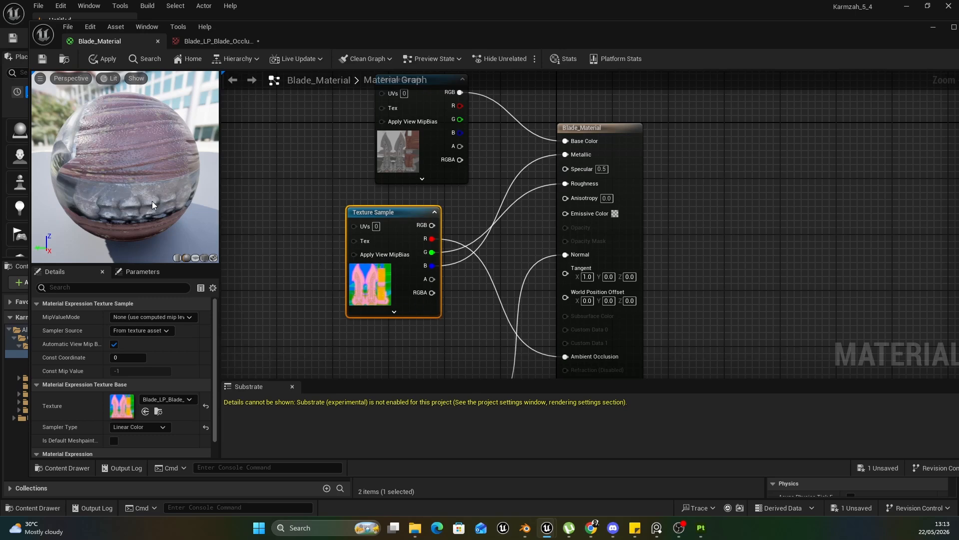
- Inspect the material on the preview sphere, apply the changes to Blade_Material and close its editor
left_click_drag(152, 205, 57, 135)
scroll(86, 167, "up", 4)
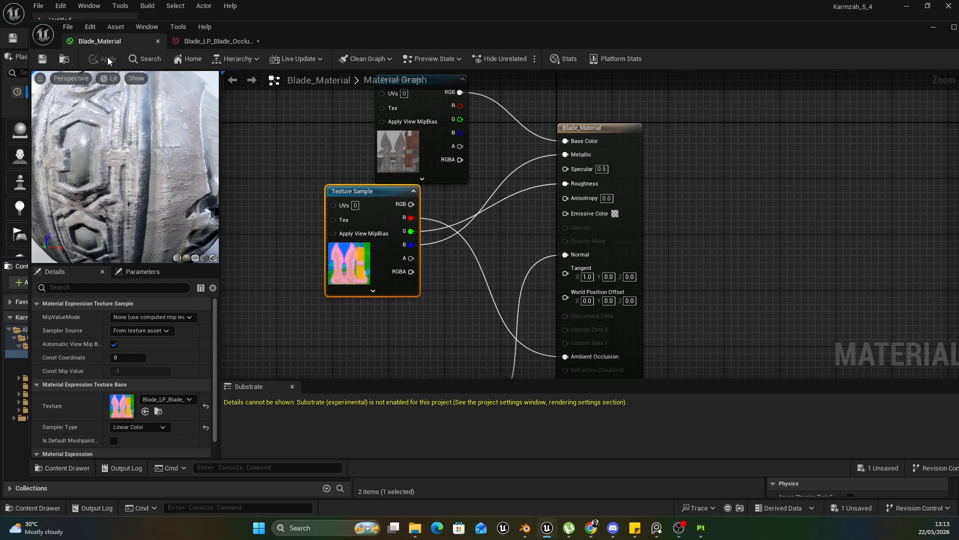
left_click_drag(919, 35, 778, 71)
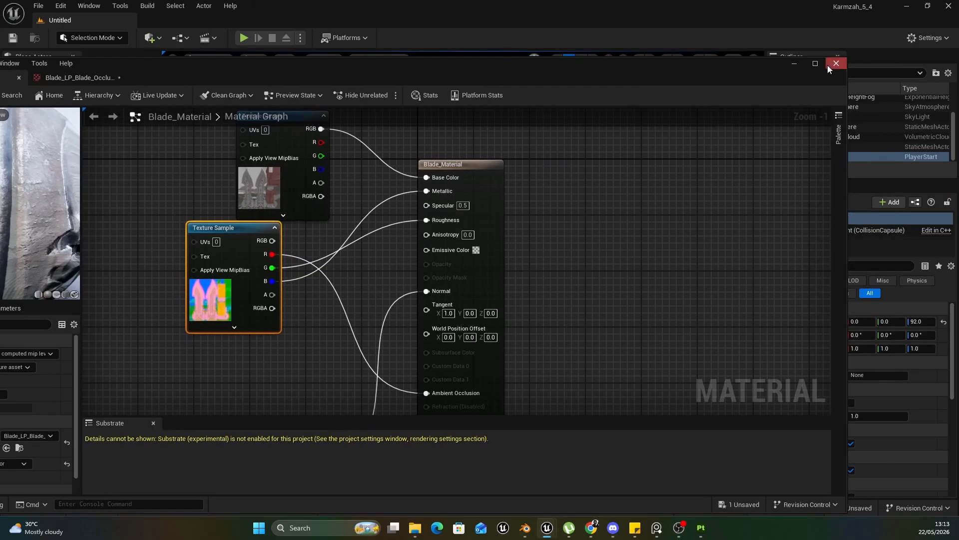
left_click(832, 64)
- Place the Blade_LP mesh from the Mesh folder on the level's floor near the player start
left_click(82, 364)
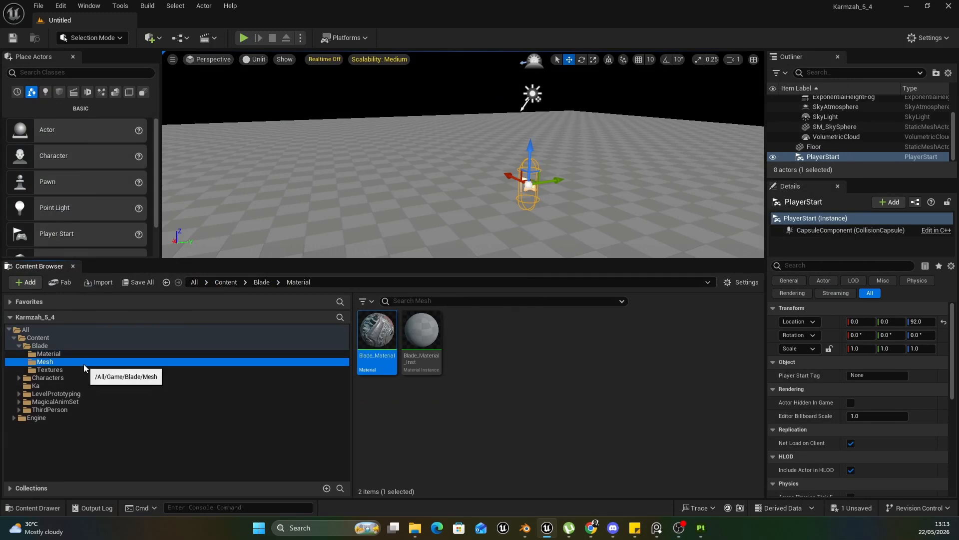
left_click_drag(517, 203, 504, 223)
right_click_drag(504, 223, 652, 216)
scroll(595, 229, "down", 1)
key("w")
- Assign Blade_Material_Inst from the Material folder to the placed blade
left_click(71, 353)
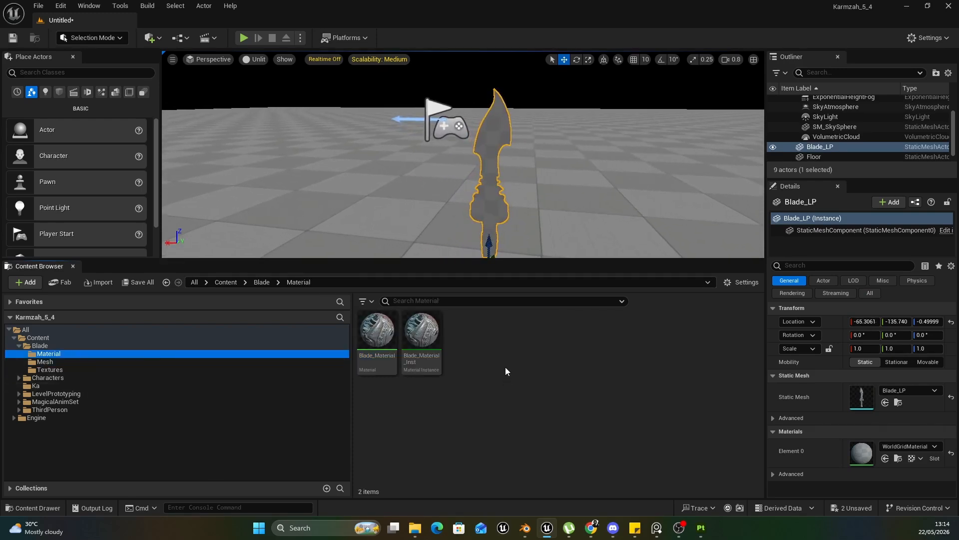
left_click_drag(422, 340, 492, 142)
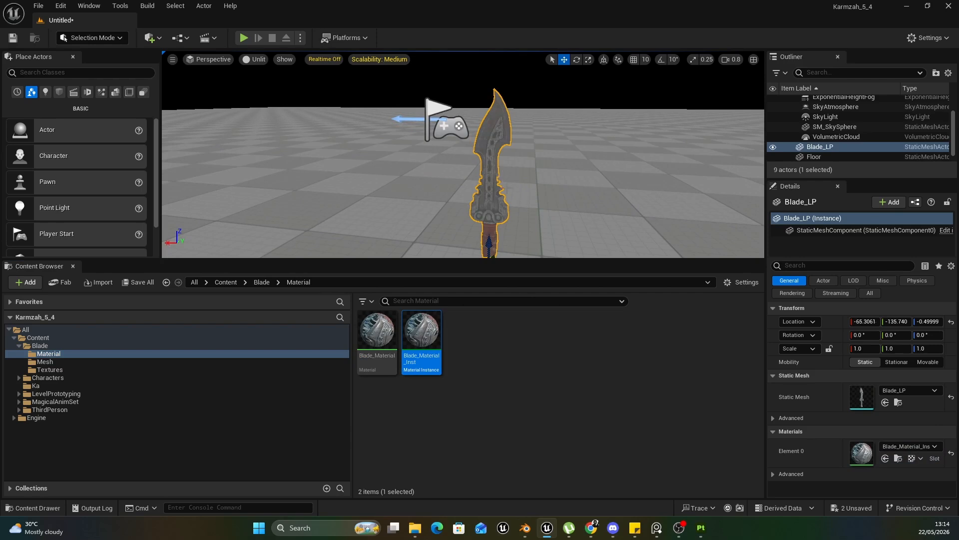
scroll(495, 145, "up", 2)
right_click_drag(495, 146, 495, 133)
key("s")
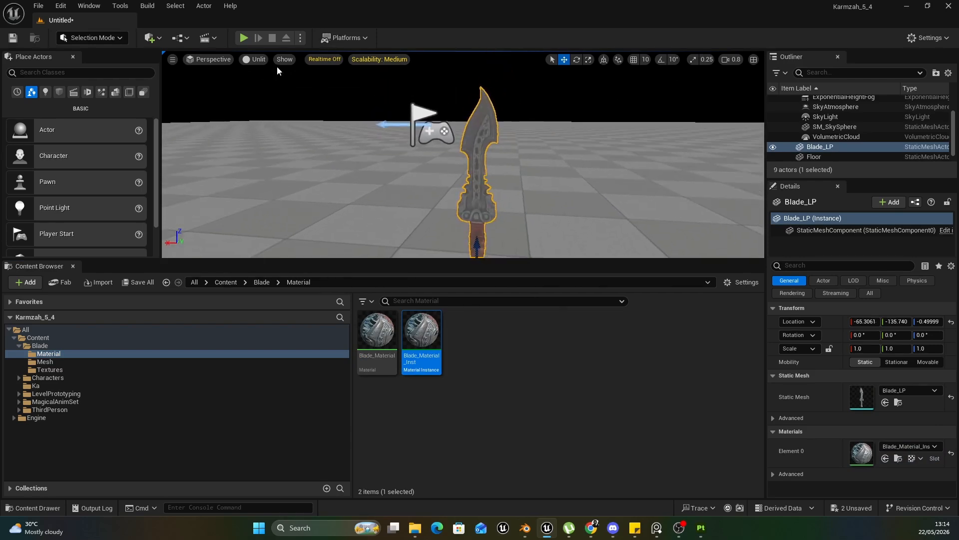
- Switch the viewport to Lit mode and enlarge it by shrinking the Content Browser
left_click(259, 64)
left_click(265, 95)
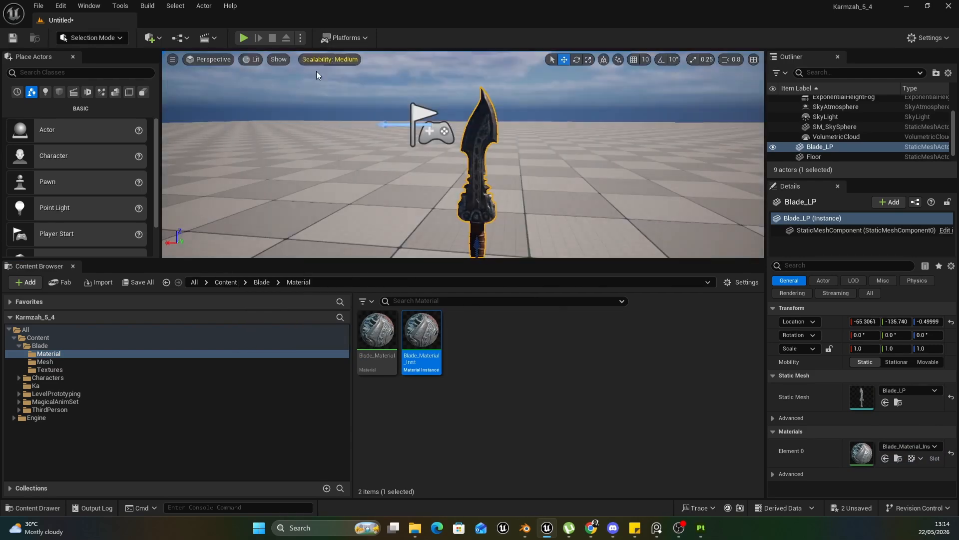
key("s")
right_click_drag(500, 220, 503, 232)
key("w")
left_click_drag(504, 259, 516, 373)
- Rotate the level's directional light so that the sun lights the front of the blade
right_click_drag(518, 300, 519, 296)
key("w")
key("a")
key("s")
key("a")
scroll(518, 296, "down", 2)
key("w")
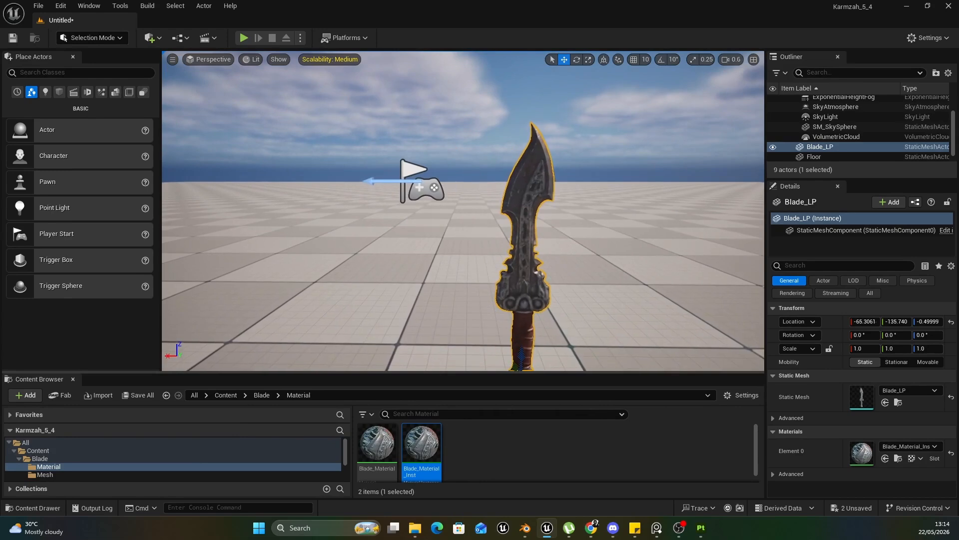
key("ctrl+l")
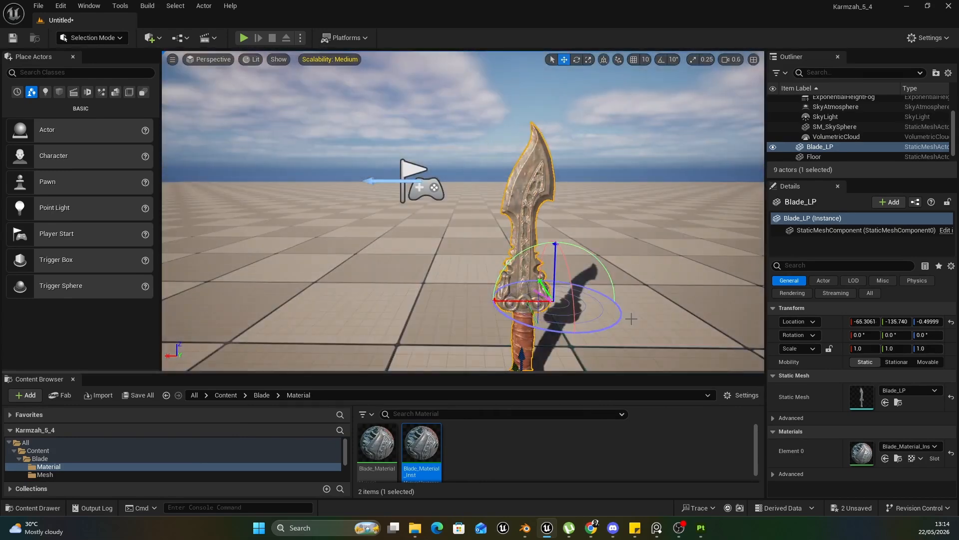
- Raise the blade to a Z location of about 21.9 and rotate it about -89.5° around Y to lie horizontally
right_click_drag(632, 320, 631, 332)
left_click_drag(519, 325, 561, 248)
key("e")
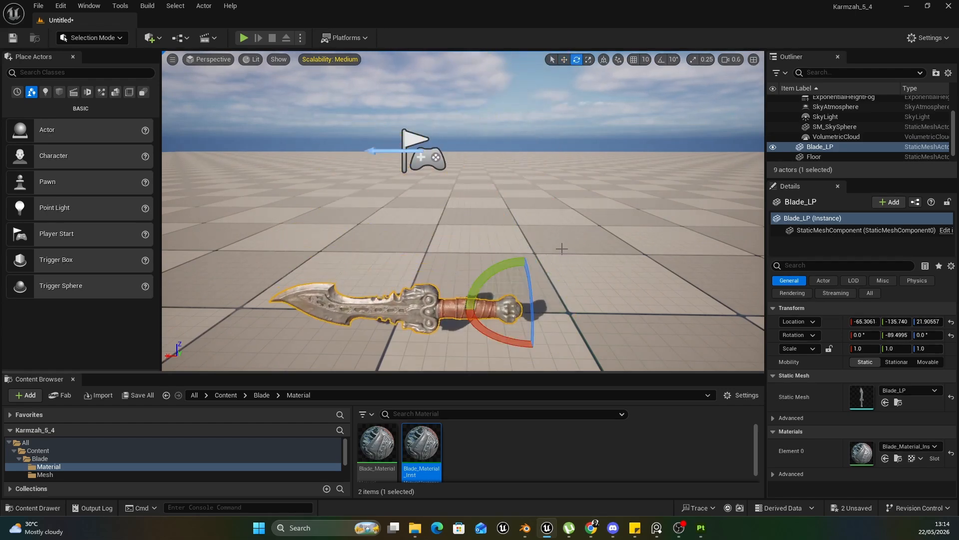